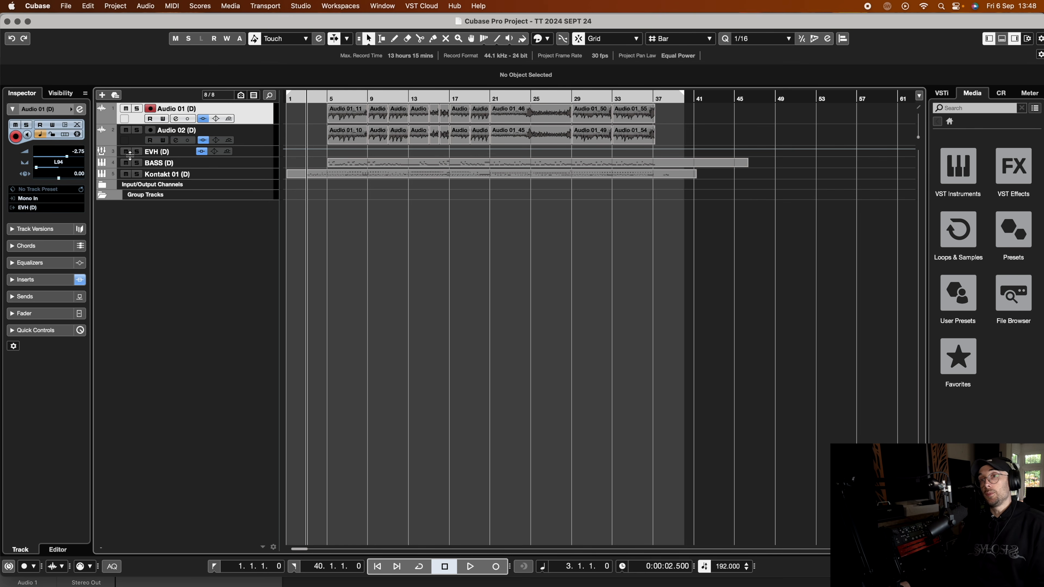
Open the STL AmpHub insert of the Audio 01 track and place its editor over the project window.
{"action": "left_click", "coordinate": [268, 143]}
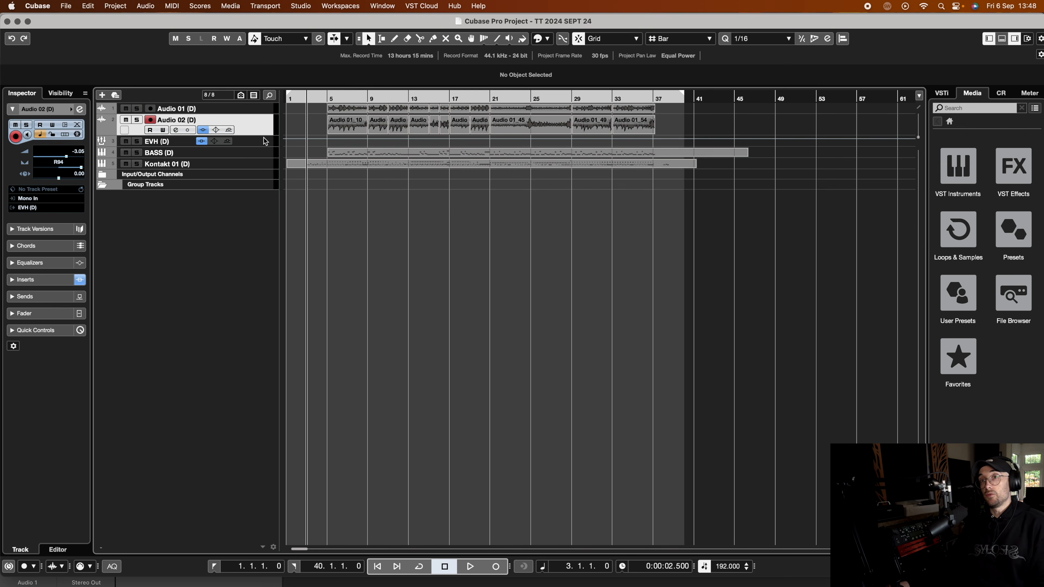
{"action": "left_click", "coordinate": [259, 112]}
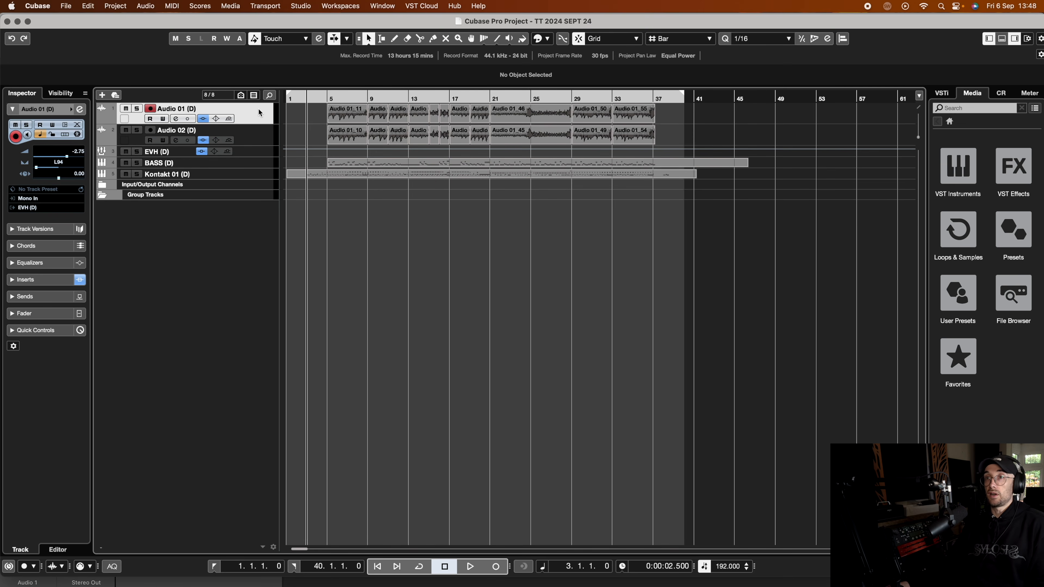
{"action": "left_click", "coordinate": [80, 110]}
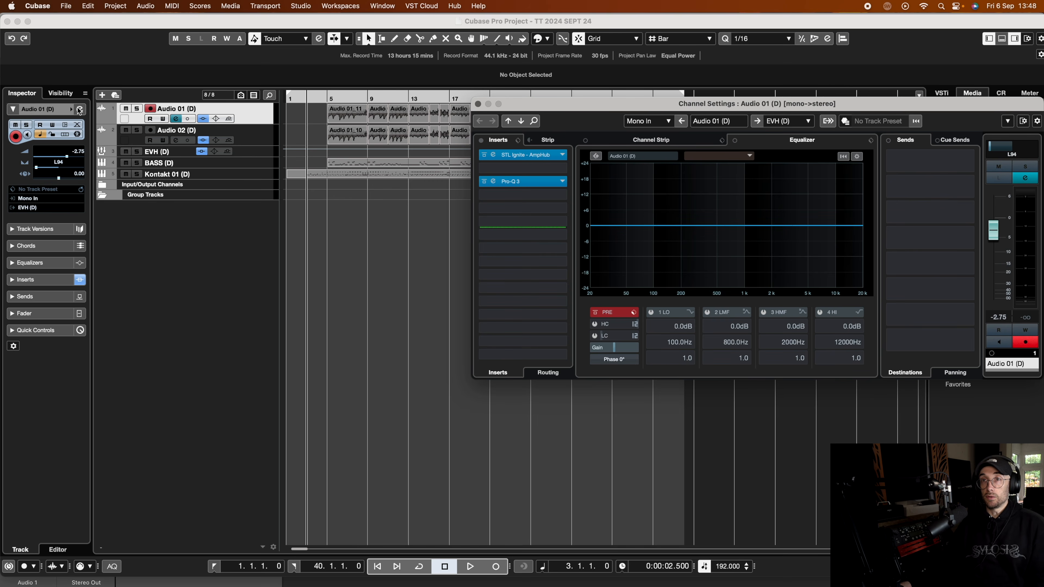
{"action": "left_click", "coordinate": [493, 157]}
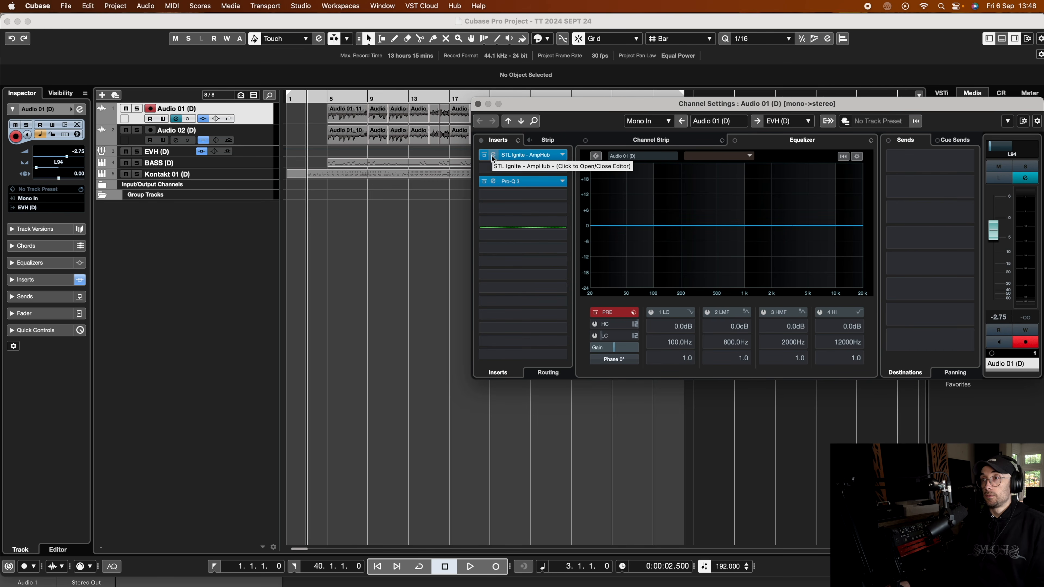
{"action": "left_click_drag", "start_coordinate": [694, 45], "coordinate": [436, 86]}
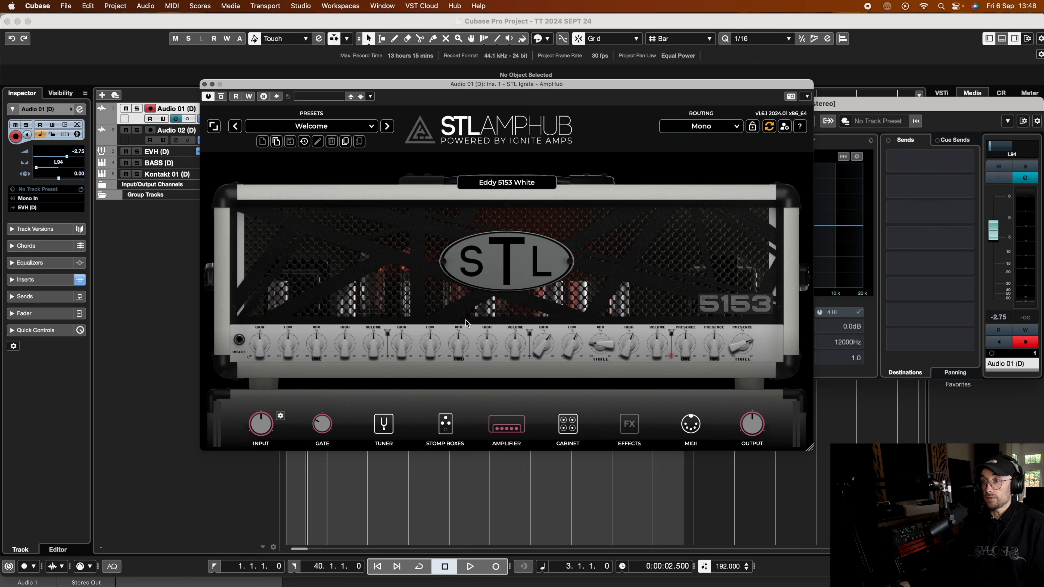
Review AmpHub's stomp box, amplifier and cabinet sections.
{"action": "left_click", "coordinate": [445, 425]}
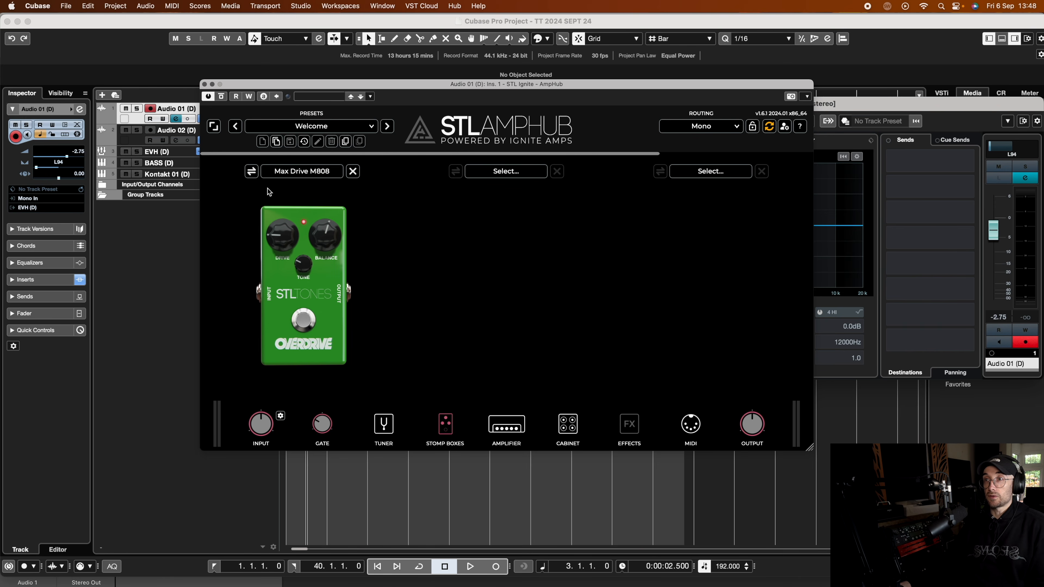
{"action": "left_click", "coordinate": [514, 431]}
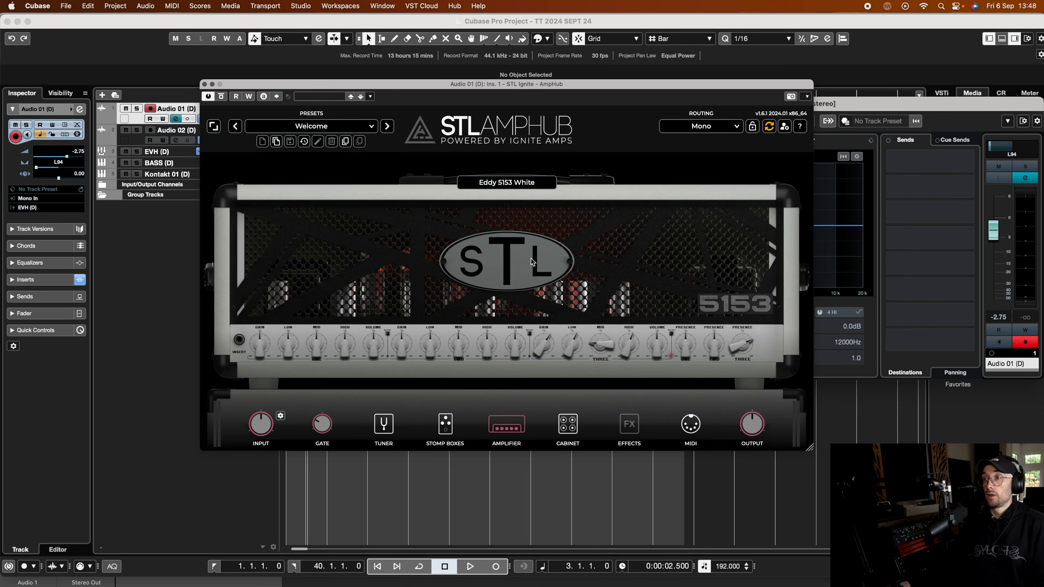
{"action": "left_click", "coordinate": [569, 428]}
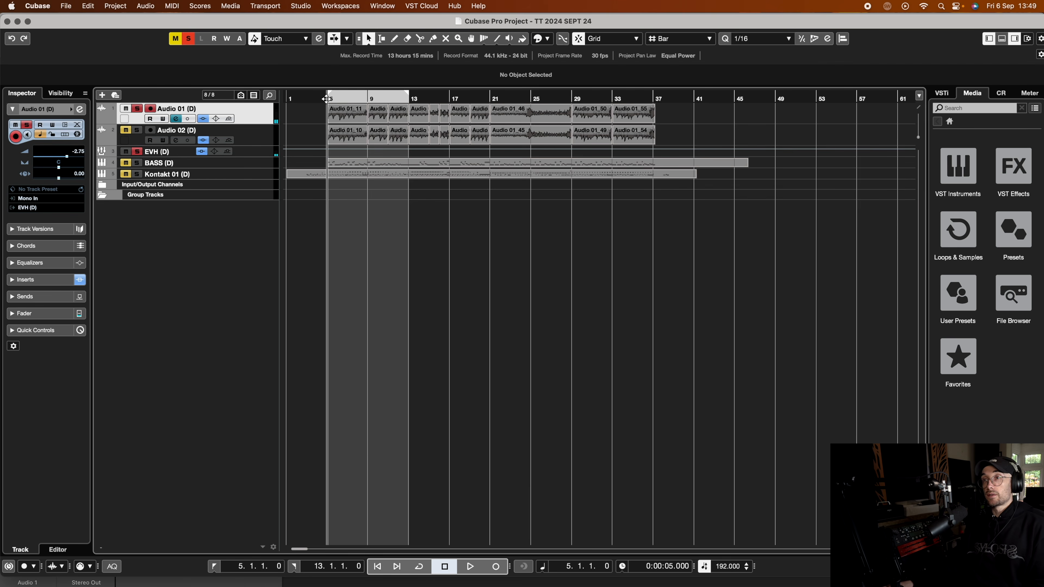
Audition the soloed Audio 01 guitar from bar 5 and turn on cycling between bars 5 and 13.
{"action": "key", "text": "space"}
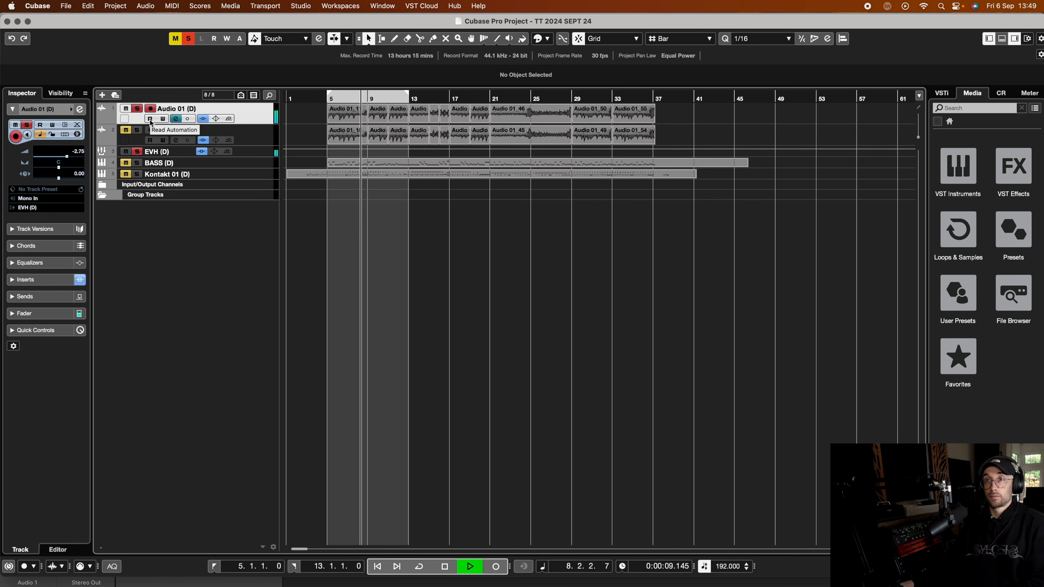
{"action": "key", "text": "space"}
{"action": "left_click", "coordinate": [329, 98]}
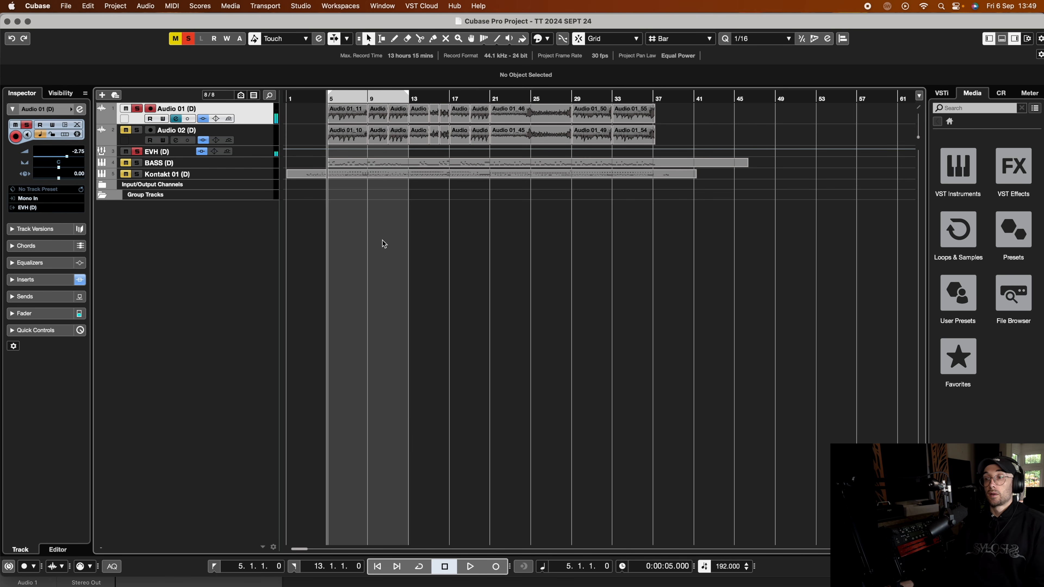
{"action": "left_click", "coordinate": [419, 566]}
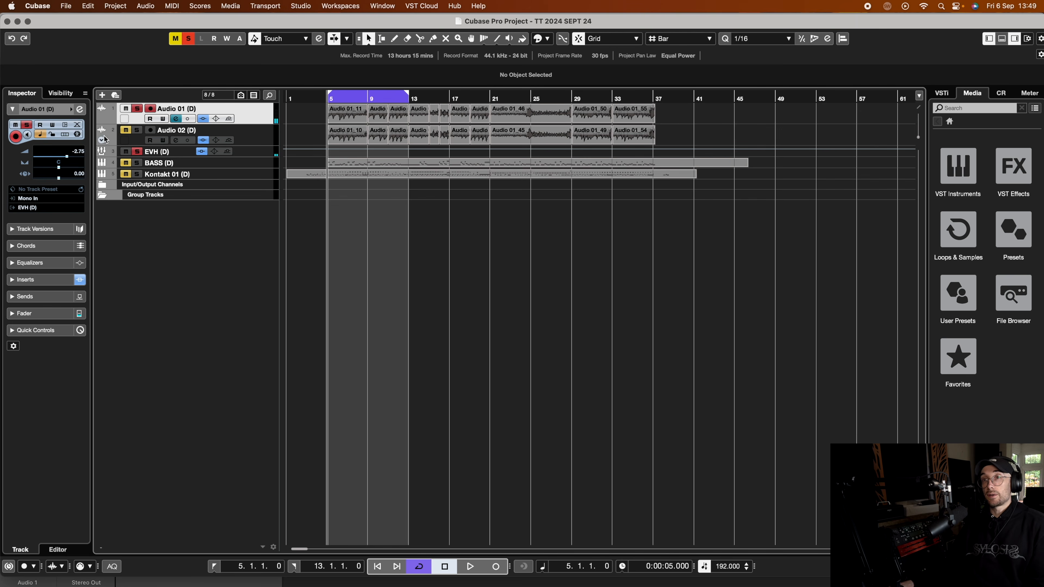
Bypass Pro-Q 3 on Audio 01 and the inserts on the EVH group, and audition the loop without them.
{"action": "left_click", "coordinate": [80, 109]}
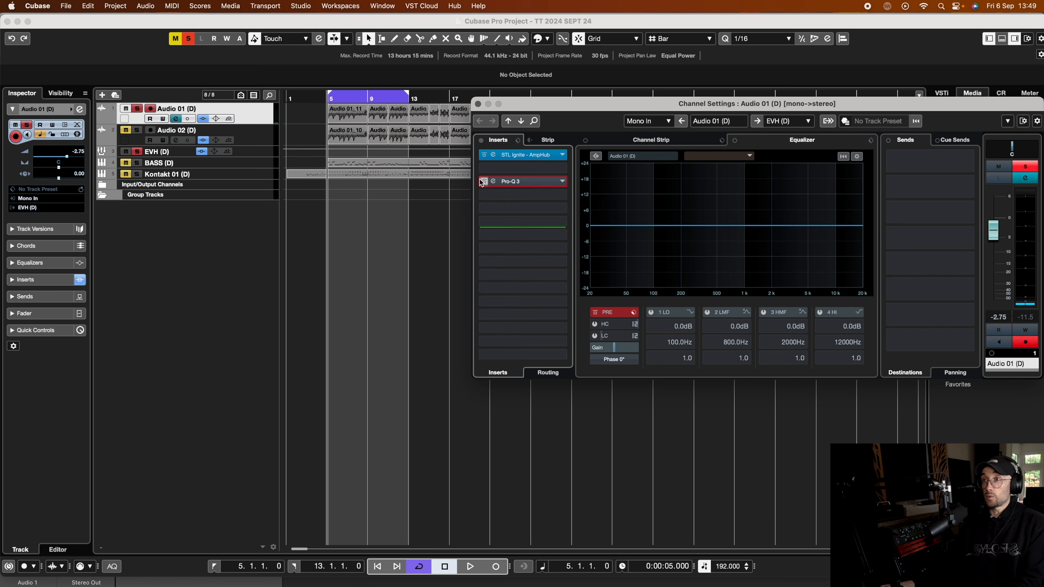
{"action": "left_click", "coordinate": [323, 99]}
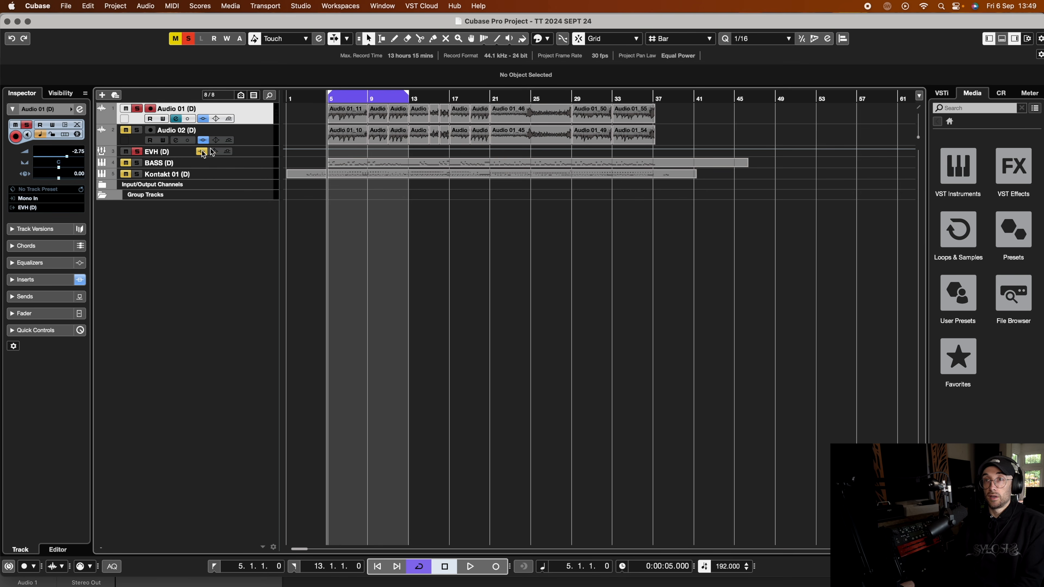
{"action": "left_click", "coordinate": [79, 110]}
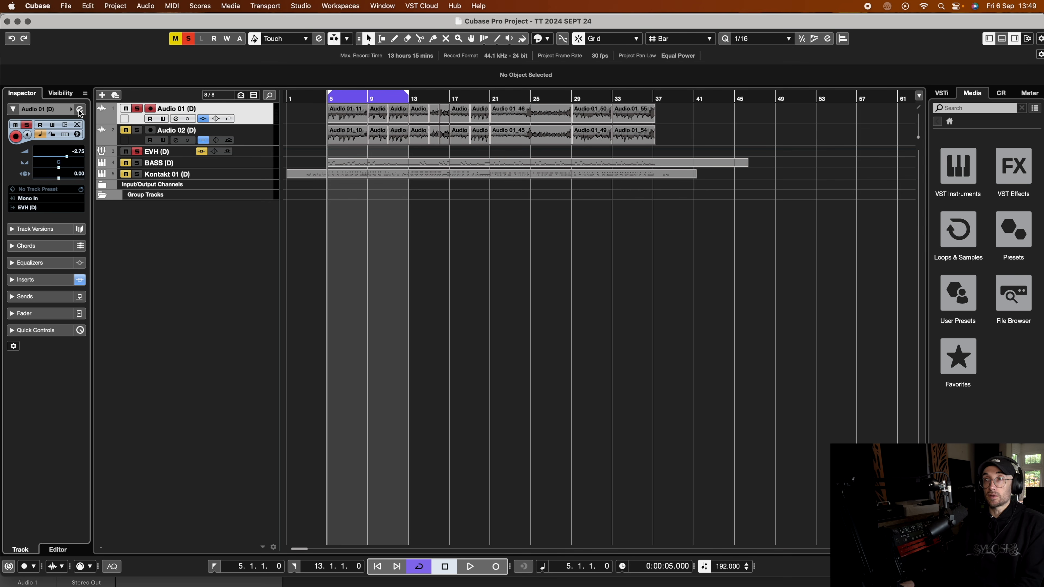
{"action": "key", "text": "space"}
{"action": "left_click", "coordinate": [326, 156]}
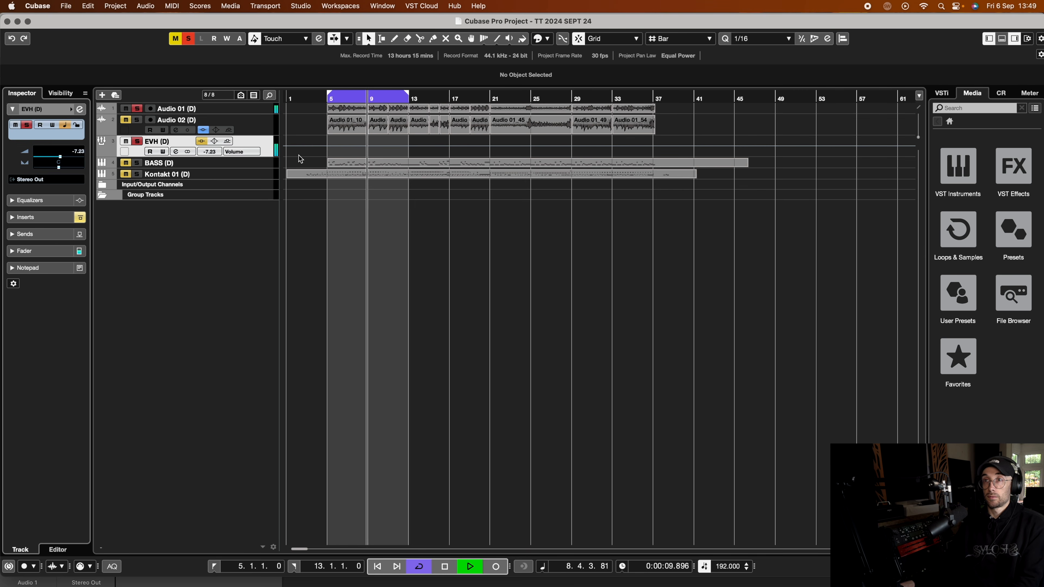
{"action": "key", "text": "space"}
Reactivate the Pro-Q 3 insert on Audio 01 and open its editor.
{"action": "left_click", "coordinate": [263, 113]}
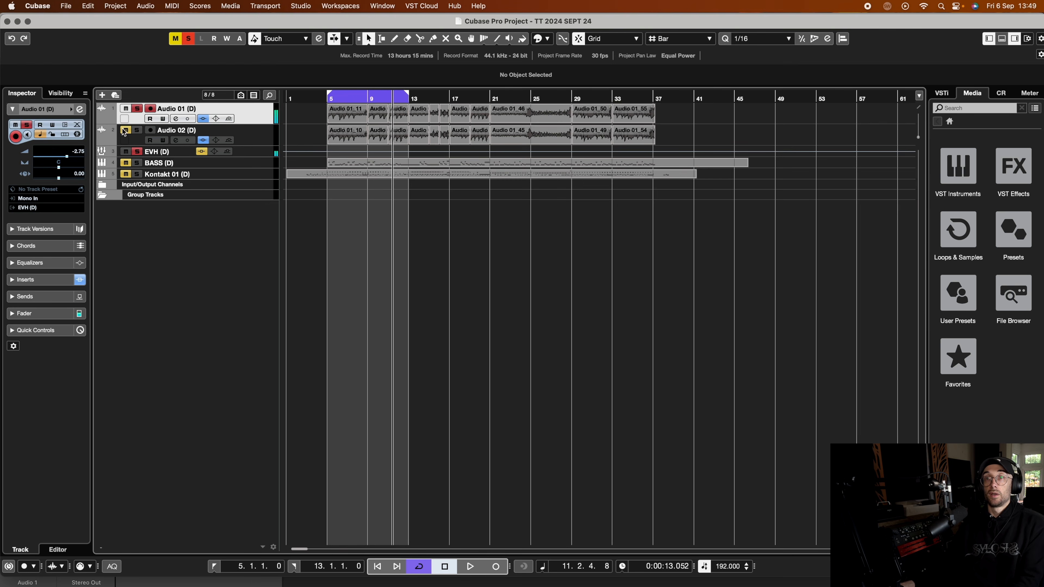
{"action": "left_click", "coordinate": [81, 110]}
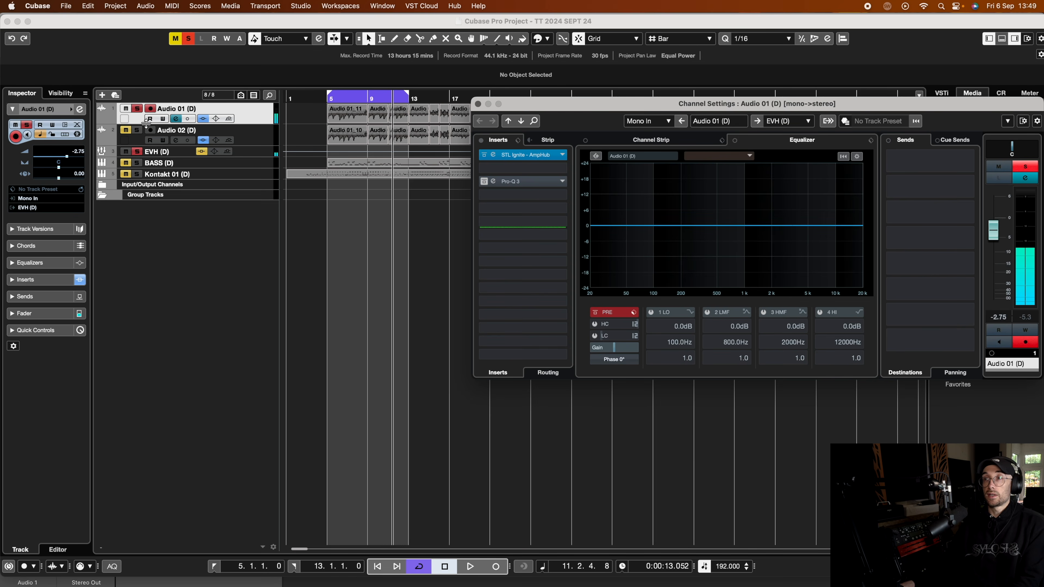
{"action": "left_click", "coordinate": [485, 182]}
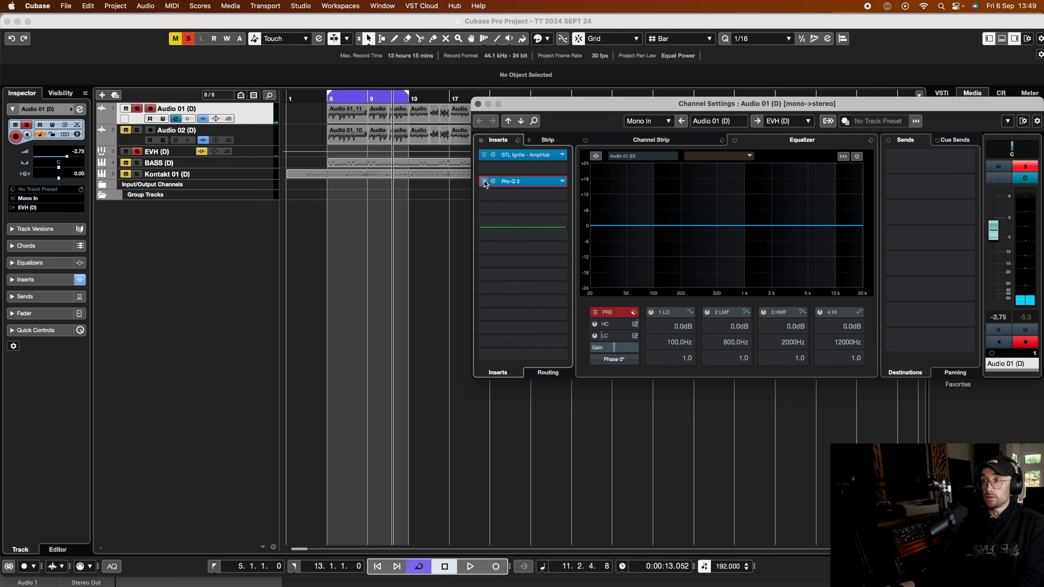
{"action": "left_click", "coordinate": [493, 181]}
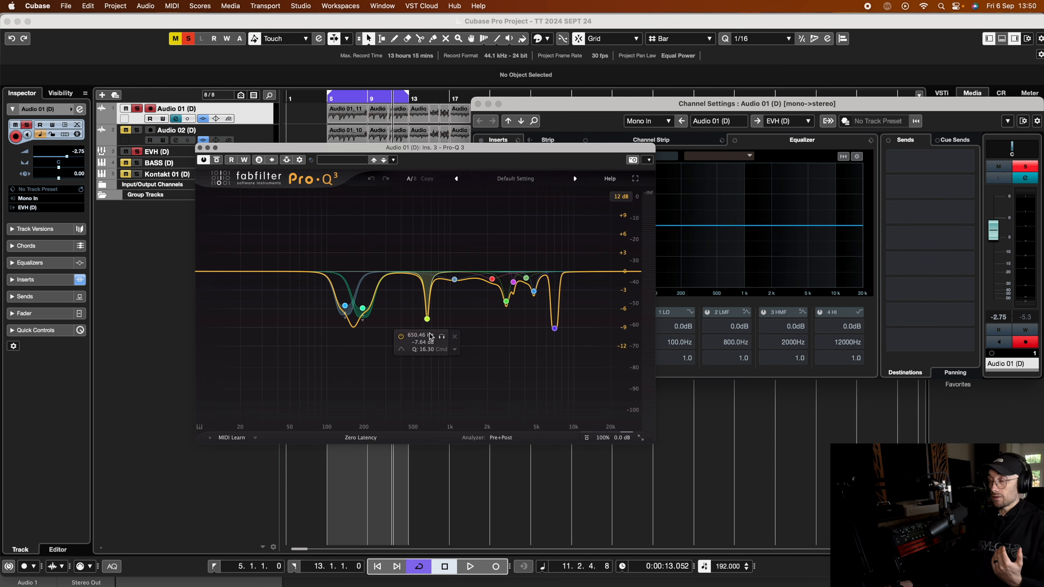
Compare the looped guitar with the 140 Hz and 195 Hz cuts switched off and on again.
{"action": "mouse_move", "coordinate": [348, 307]}
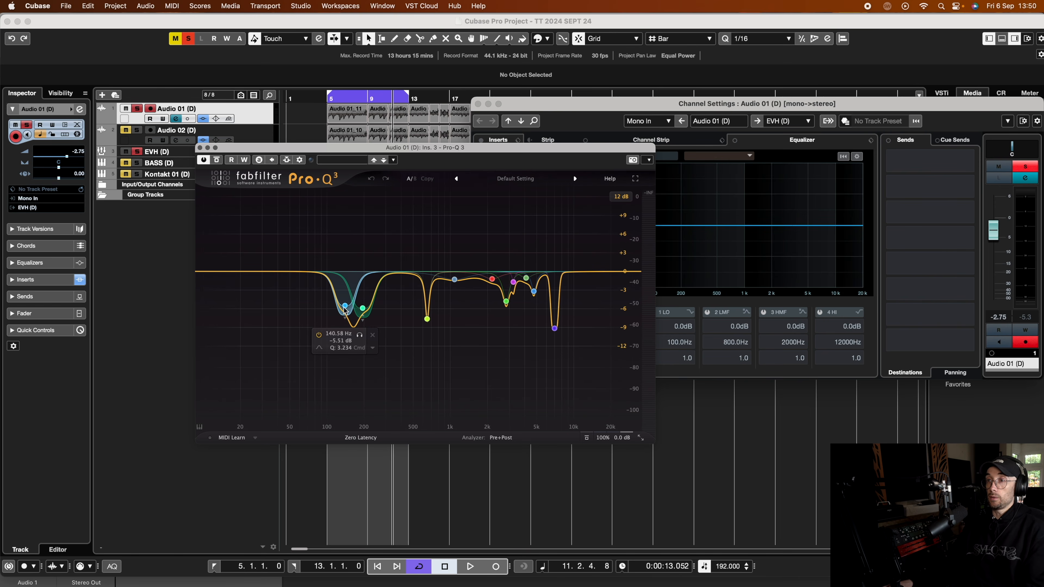
{"action": "key", "text": "space"}
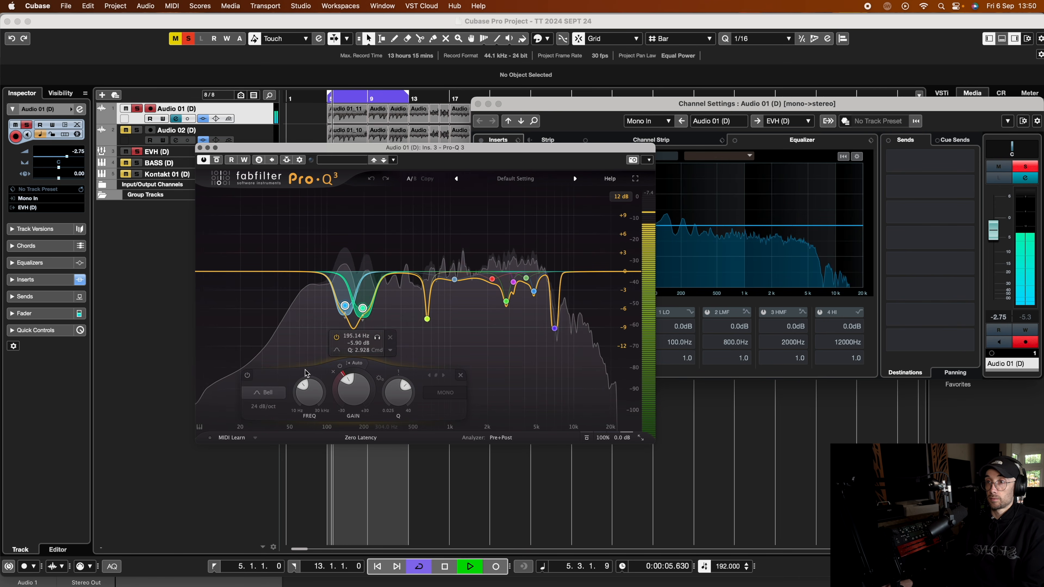
{"action": "left_click", "coordinate": [248, 375]}
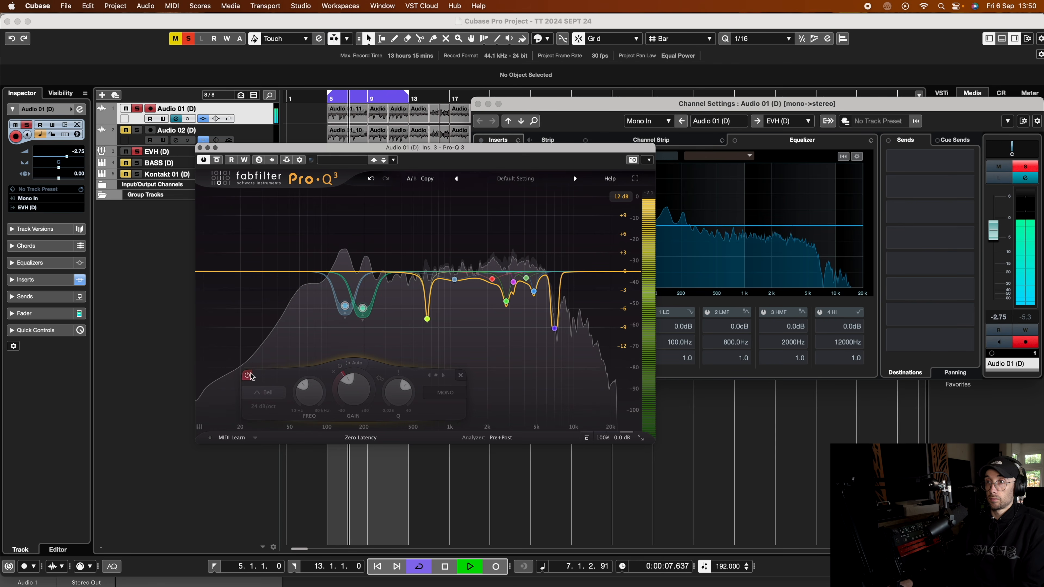
{"action": "left_click", "coordinate": [249, 375]}
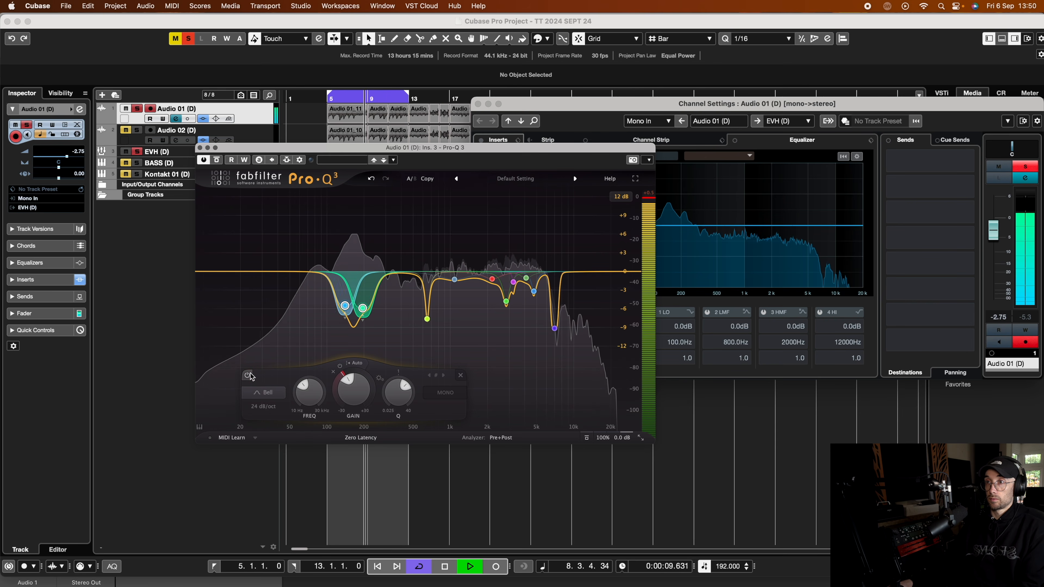
{"action": "key", "text": "space"}
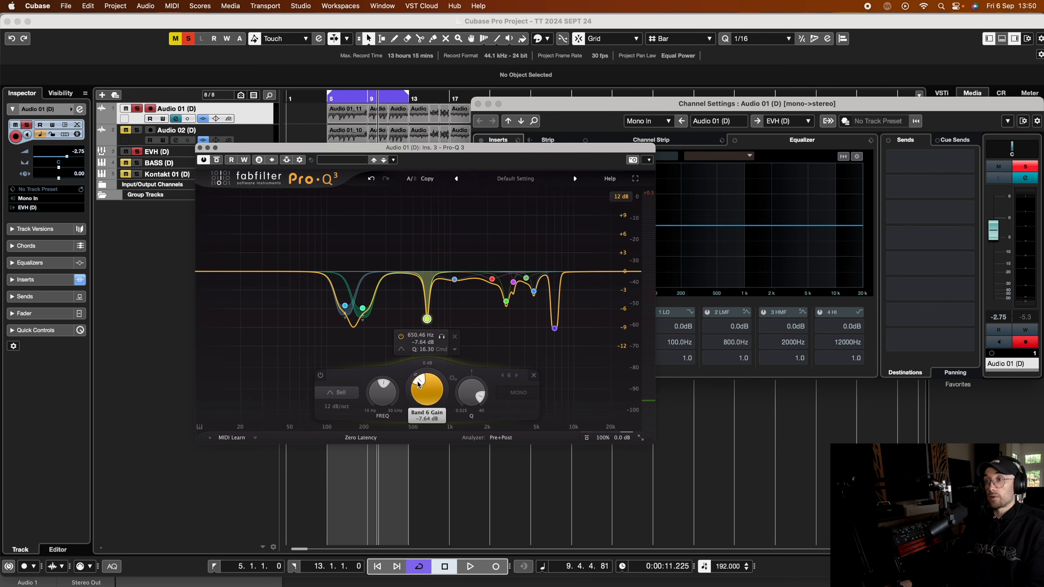
Sweep the gain of the narrow 650 Hz band during loop playback, returning it to a deep cut.
{"action": "mouse_move", "coordinate": [419, 384]}
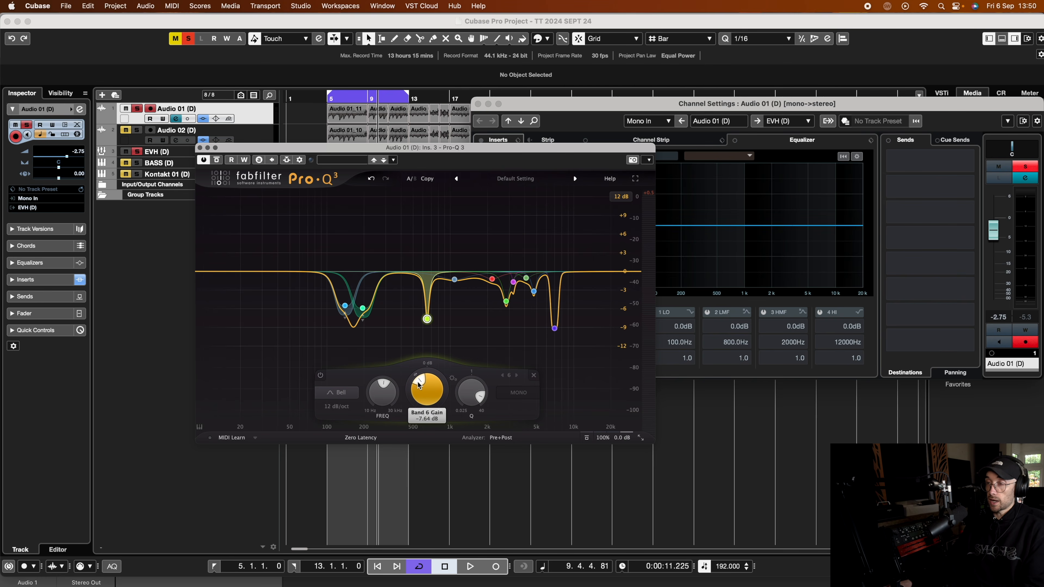
{"action": "key", "text": "space"}
{"action": "mouse_move", "coordinate": [418, 385]}
{"action": "left_mouse_down"}
{"action": "mouse_move", "coordinate": [441, 382]}
{"action": "mouse_move", "coordinate": [419, 381]}
{"action": "left_mouse_up"}
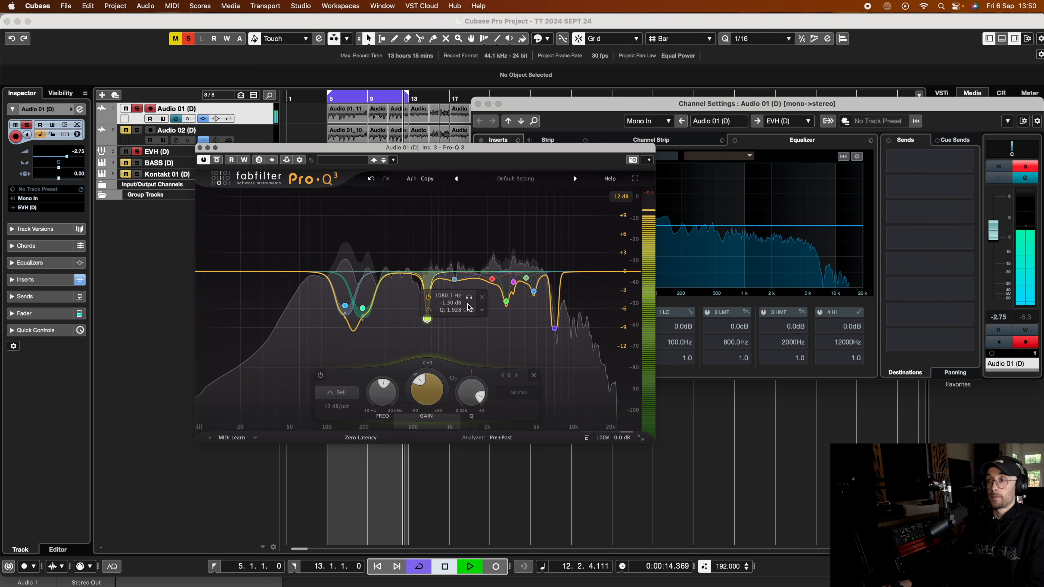
{"action": "key", "text": "space"}
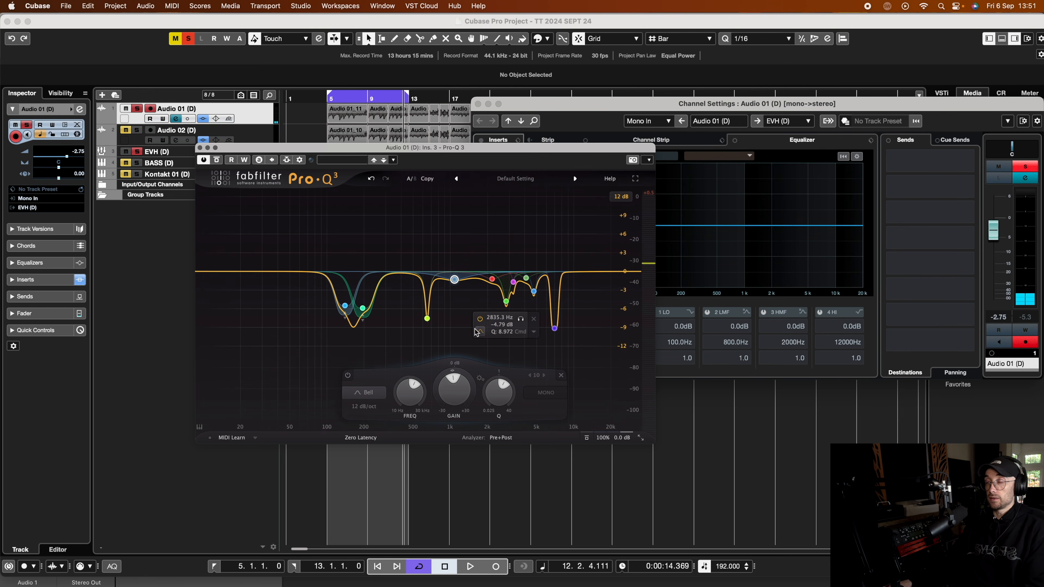
Sweep the gains of the 1080 Hz and 2188 Hz bands during playback, leaving both as gentle cuts.
{"action": "key", "text": "space"}
{"action": "mouse_move", "coordinate": [456, 387]}
{"action": "left_mouse_down"}
{"action": "mouse_move", "coordinate": [462, 378]}
{"action": "mouse_move", "coordinate": [462, 394]}
{"action": "left_mouse_up"}
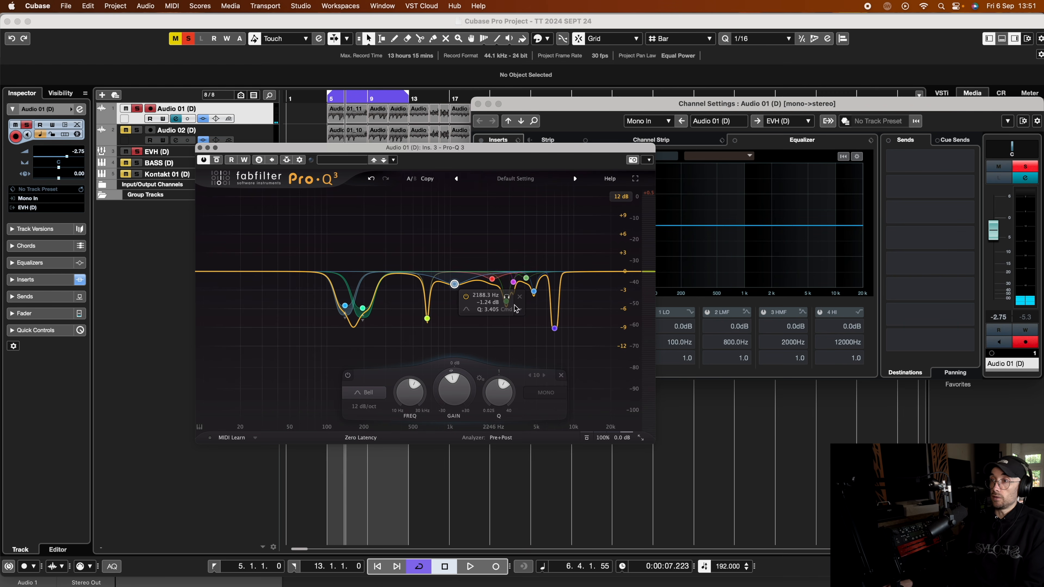
{"action": "left_click", "coordinate": [492, 279]}
{"action": "key", "text": "space"}
{"action": "left_click_drag", "start_coordinate": [491, 373], "coordinate": [491, 375]}
{"action": "key", "text": "space"}
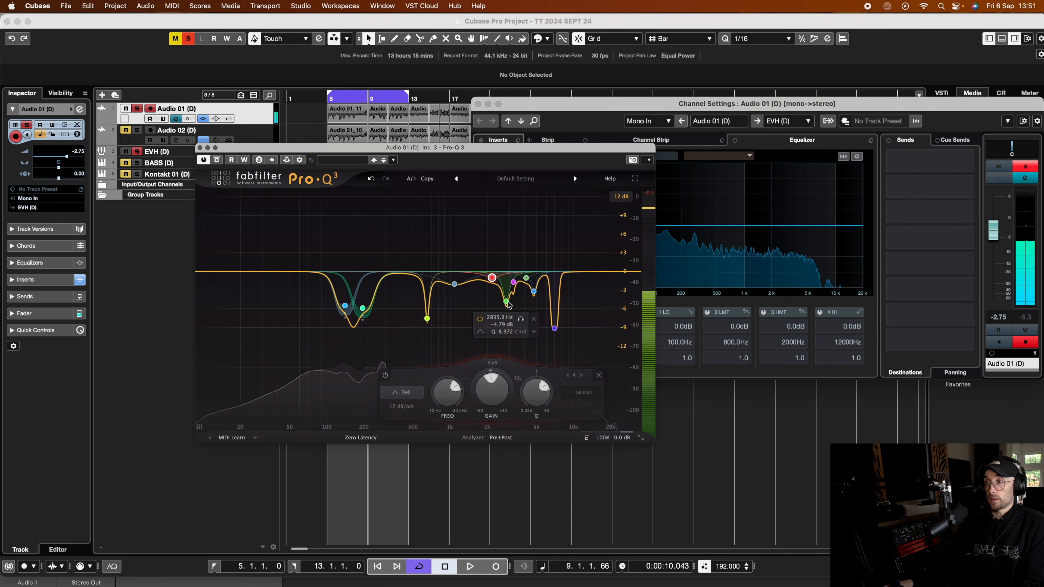
Sweep the gain of the 2835 Hz band during loop playback and leave it as a cut.
{"action": "left_click", "coordinate": [506, 300]}
{"action": "key", "text": "space"}
{"action": "left_click_drag", "start_coordinate": [498, 383], "coordinate": [501, 378]}
{"action": "key", "text": "space"}
Boost band 3 to about +5.5 dB during playback to expose its resonance, and bring it back down to a cut.
{"action": "left_click", "coordinate": [514, 283]}
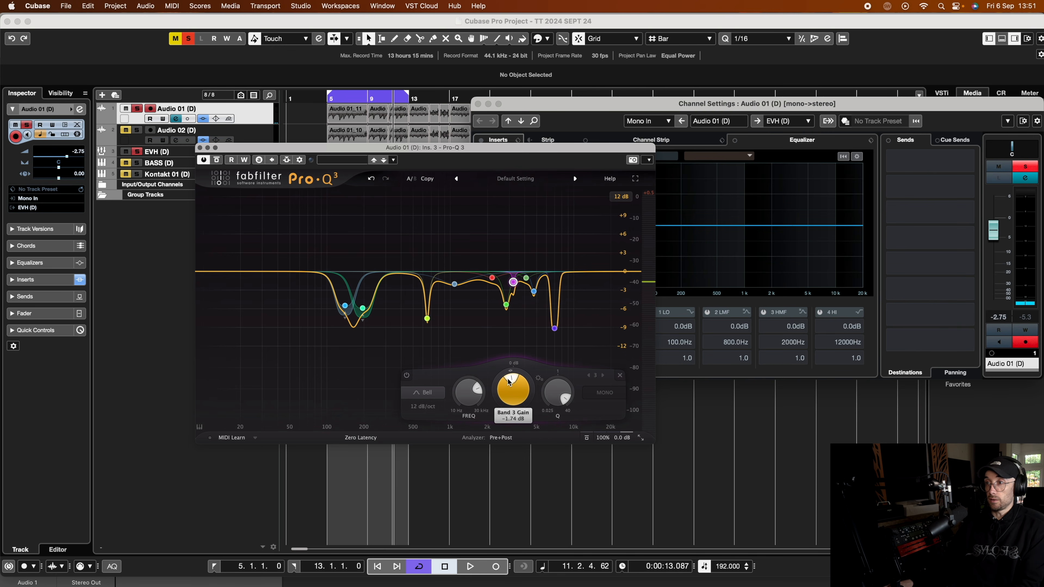
{"action": "key", "text": "space"}
{"action": "scroll", "coordinate": [516, 380], "scroll_direction": "up", "scroll_amount": 5}
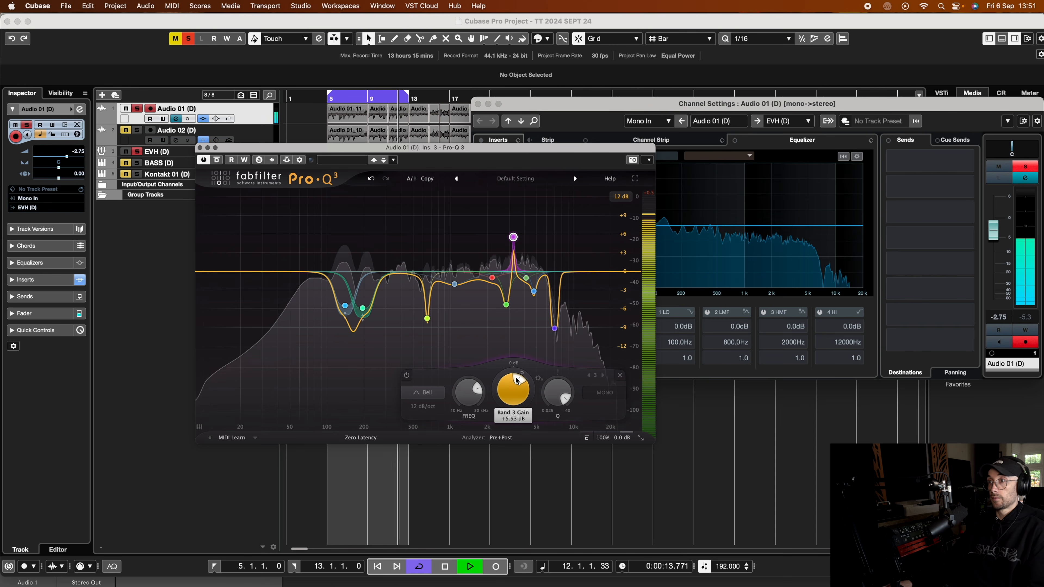
{"action": "scroll", "coordinate": [517, 380], "scroll_direction": "down", "scroll_amount": 8}
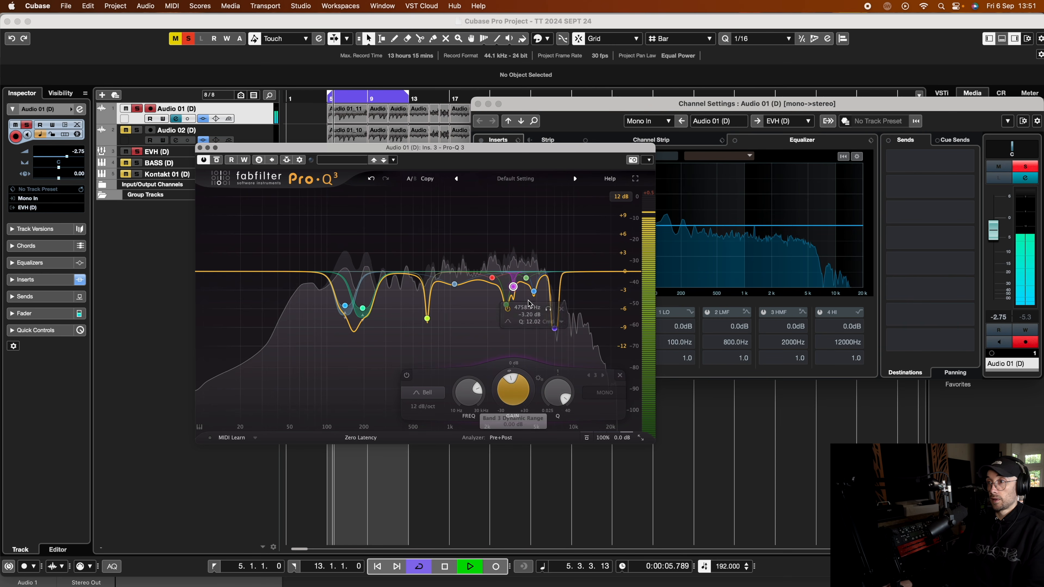
{"action": "key", "text": "space"}
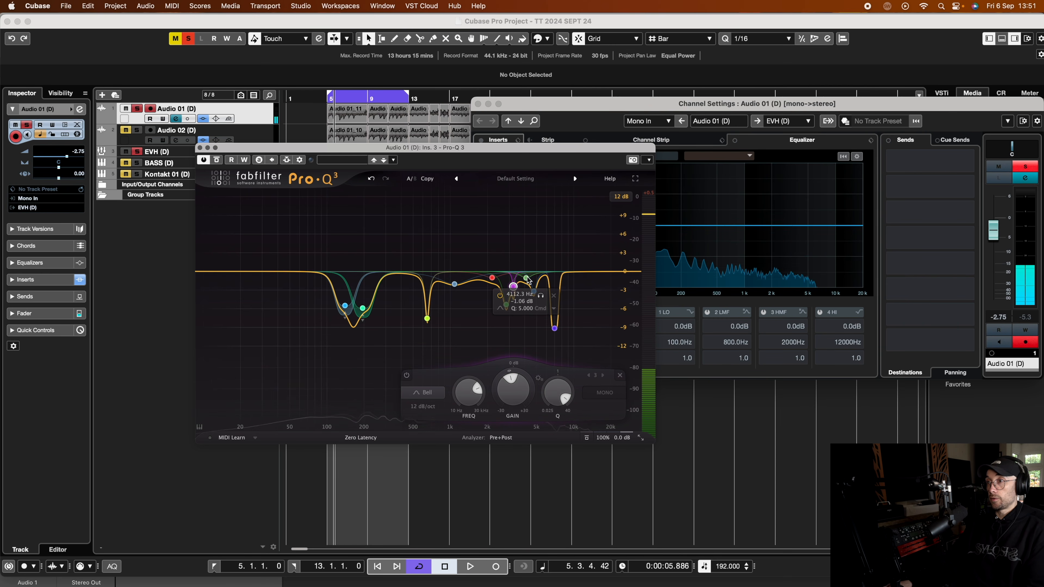
Boost the 4112 Hz band to about +2.5 dB during playback and bring its gain down to -1.33 dB.
{"action": "left_click", "coordinate": [527, 279]}
{"action": "key", "text": "space"}
{"action": "scroll", "coordinate": [527, 377], "scroll_direction": "up", "scroll_amount": 2}
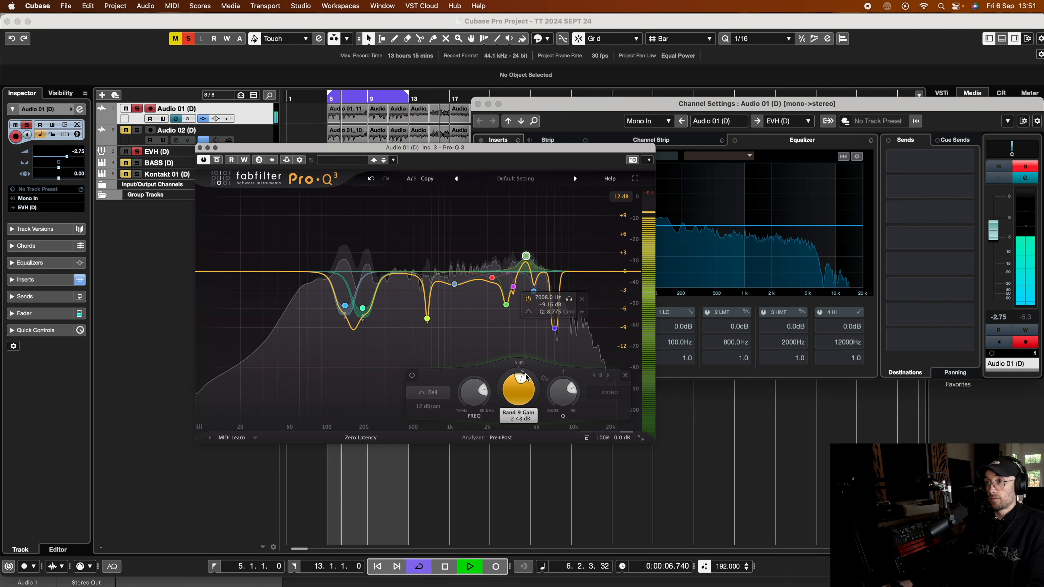
{"action": "scroll", "coordinate": [526, 376], "scroll_direction": "down", "scroll_amount": 3}
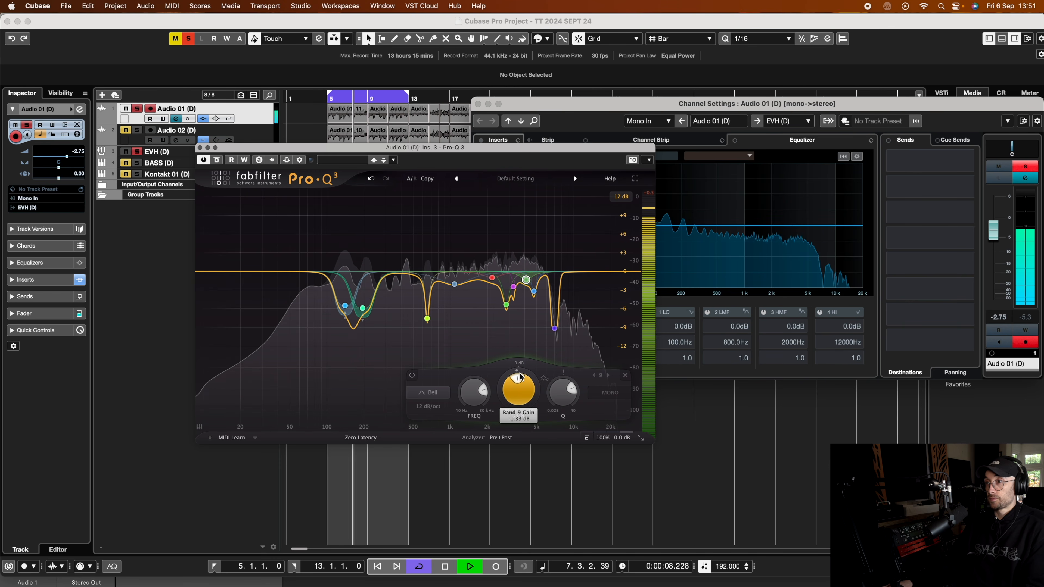
Sweep the gain of band 2 during playback and leave it as a cut at -2.49 dB.
{"action": "left_click", "coordinate": [534, 289]}
{"action": "mouse_move", "coordinate": [517, 381]}
{"action": "left_mouse_down"}
{"action": "mouse_move", "coordinate": [527, 381]}
{"action": "mouse_move", "coordinate": [517, 380]}
{"action": "left_mouse_up"}
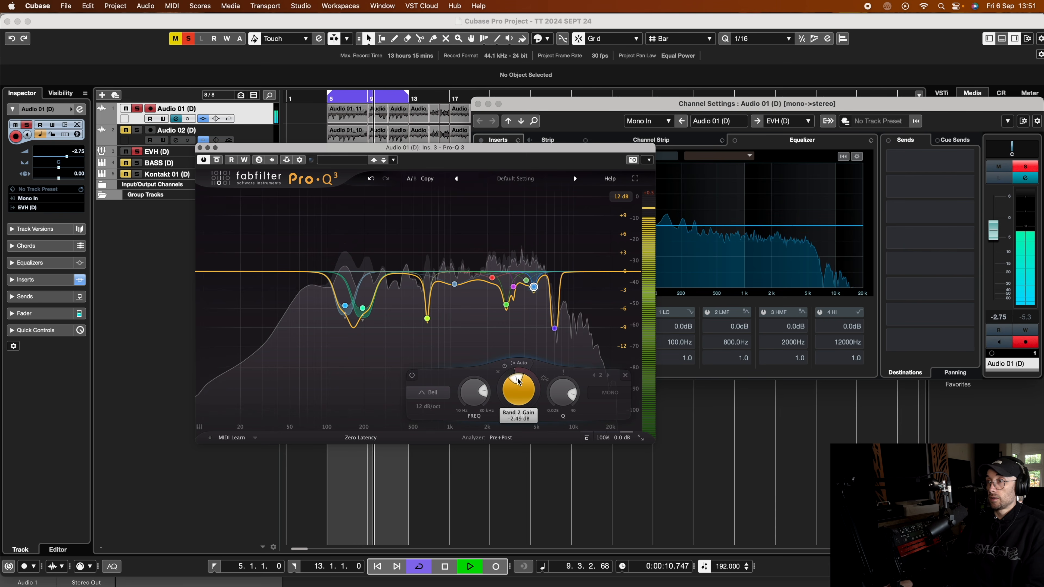
{"action": "key", "text": "space"}
Compare the guitar tone with the 7008 Hz cut bypassed and re-enabled during loop playback.
{"action": "mouse_move", "coordinate": [555, 329]}
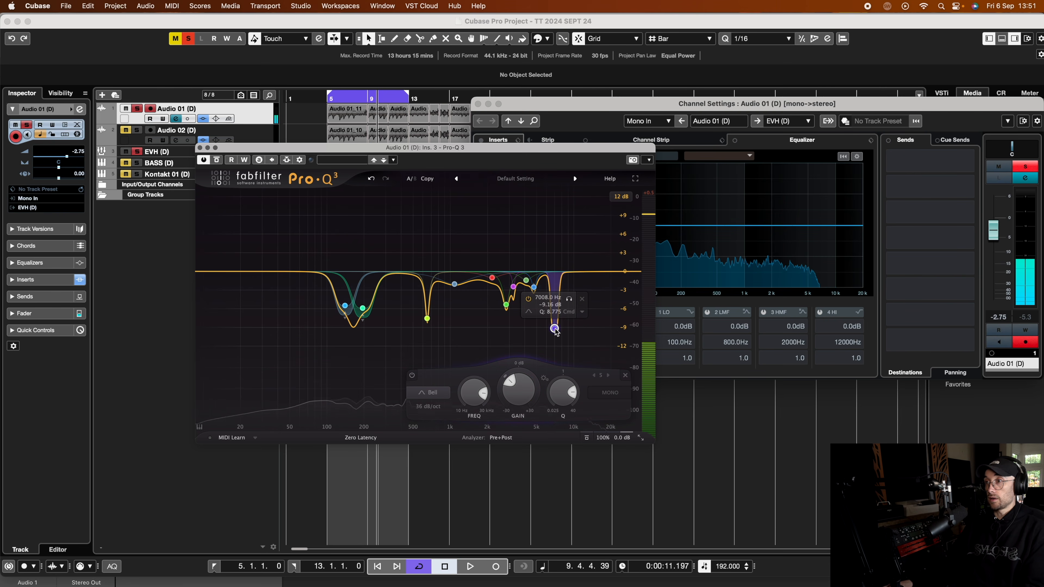
{"action": "left_click", "coordinate": [555, 329]}
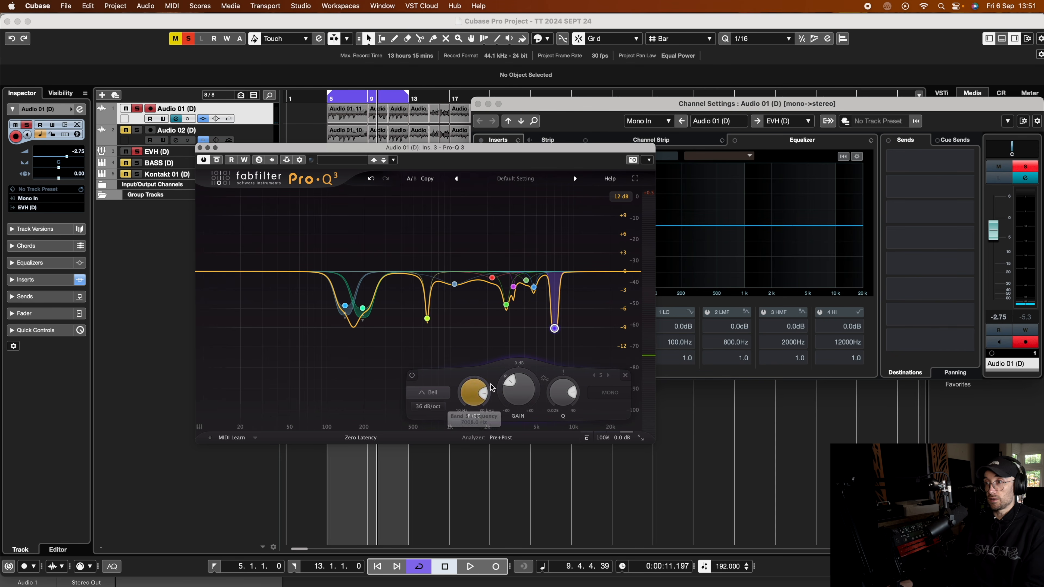
{"action": "key", "text": "space"}
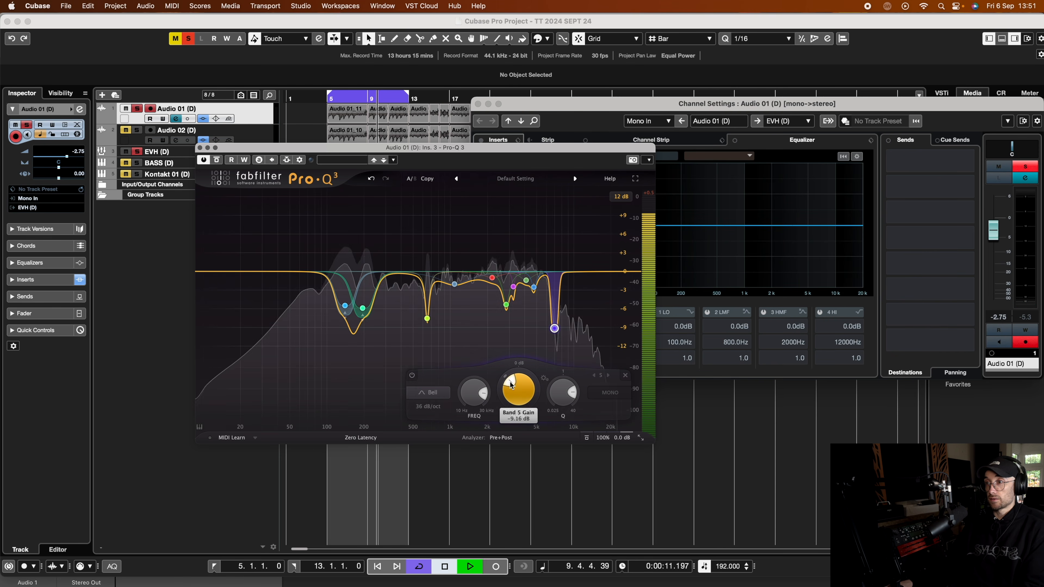
{"action": "left_click", "coordinate": [411, 376]}
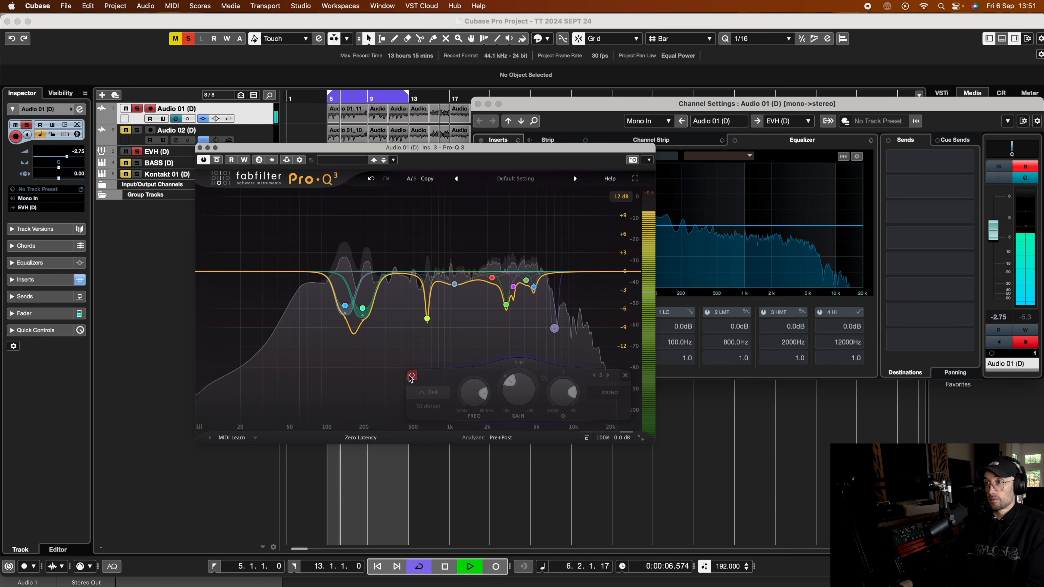
{"action": "left_click", "coordinate": [411, 375]}
{"action": "key", "text": "space"}
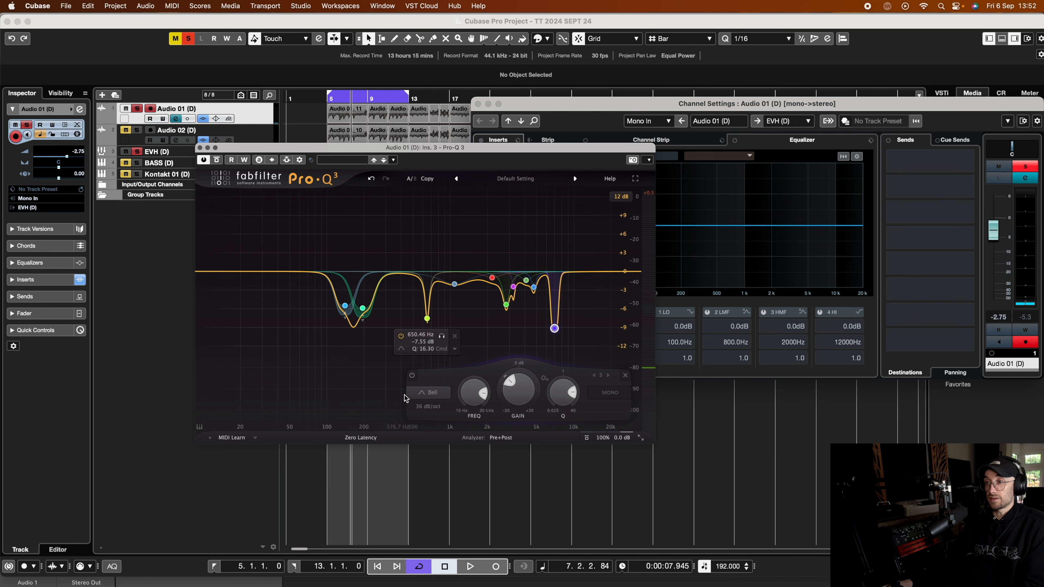
{"action": "key", "text": "space"}
{"action": "left_click", "coordinate": [413, 375]}
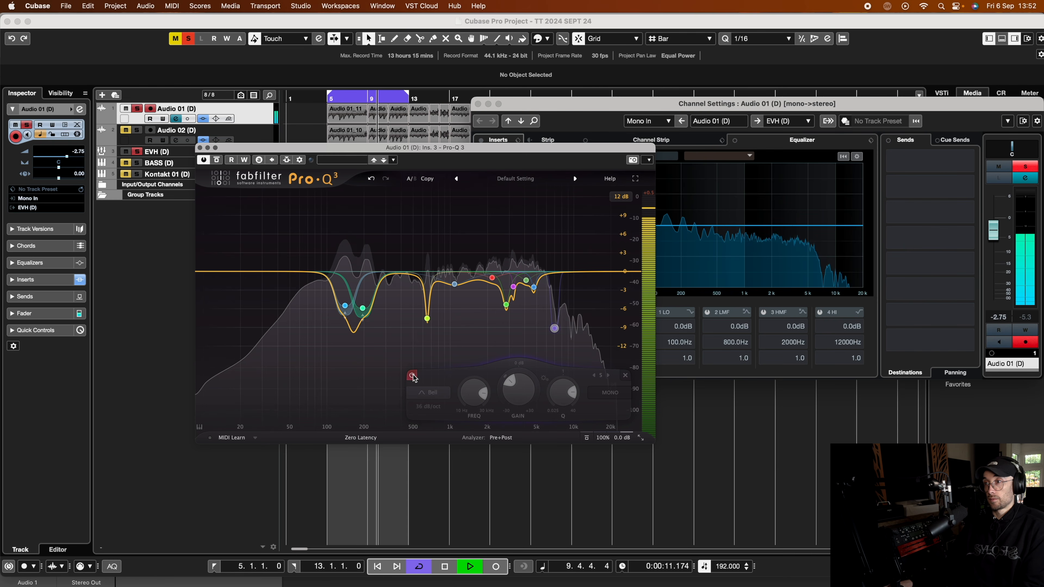
{"action": "left_click", "coordinate": [413, 374]}
{"action": "key", "text": "space"}
Close the Audio 01 plugin and channel windows, solo the Audio 02 track and open its channel settings.
{"action": "left_click", "coordinate": [200, 148]}
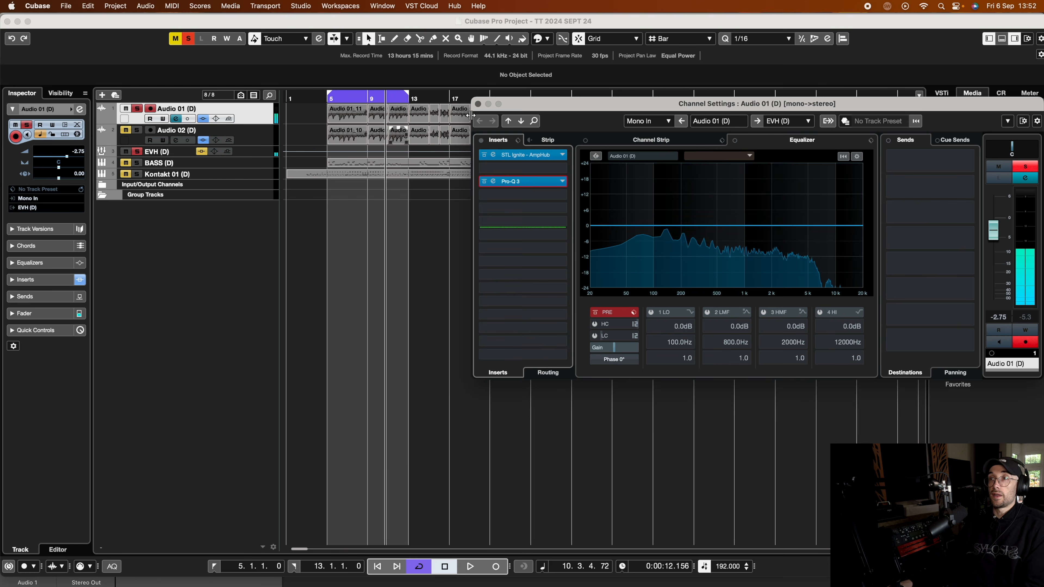
{"action": "left_click", "coordinate": [474, 105]}
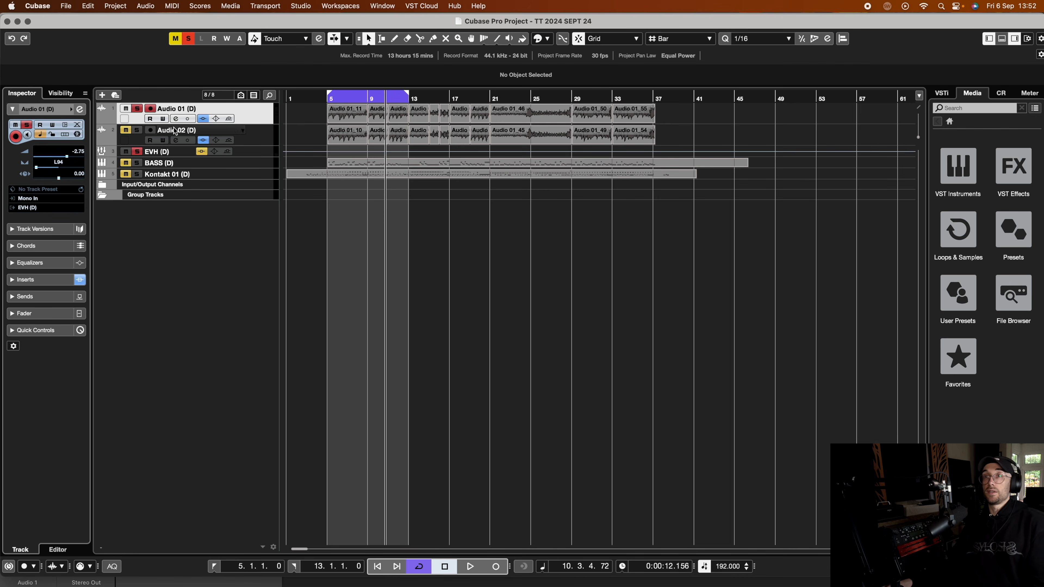
{"action": "left_click", "coordinate": [130, 142]}
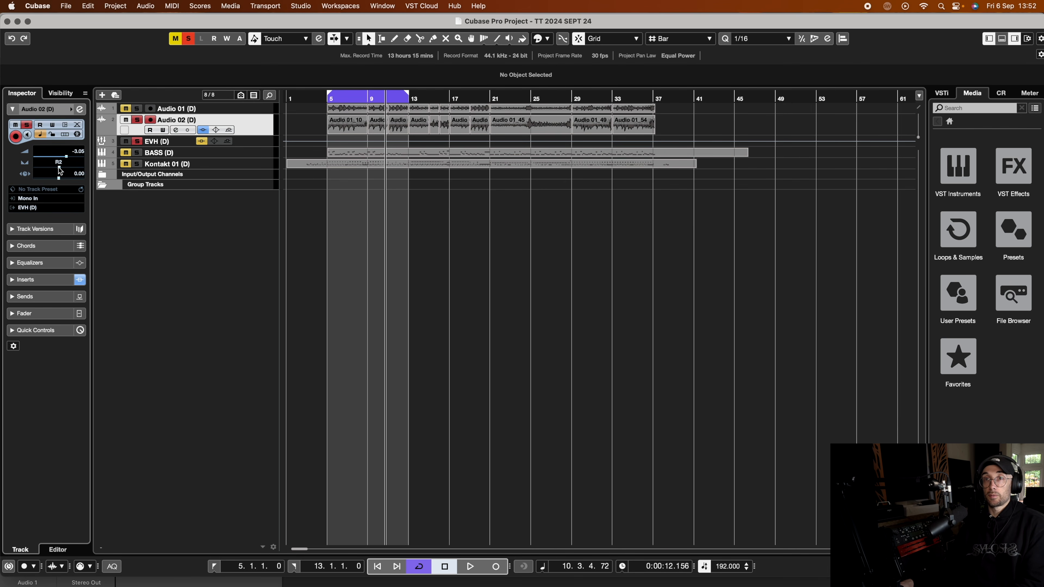
{"action": "left_click", "coordinate": [79, 110]}
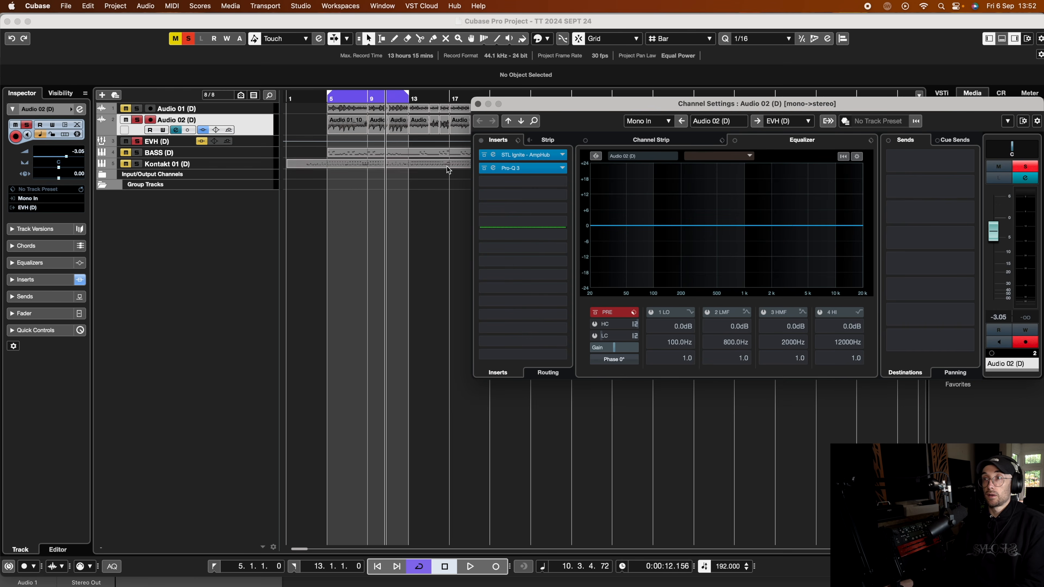
Review the stomp box, amplifier and cabinet pages of Audio 02's STL AmpHub insert, and close the plugin.
{"action": "left_click", "coordinate": [493, 157]}
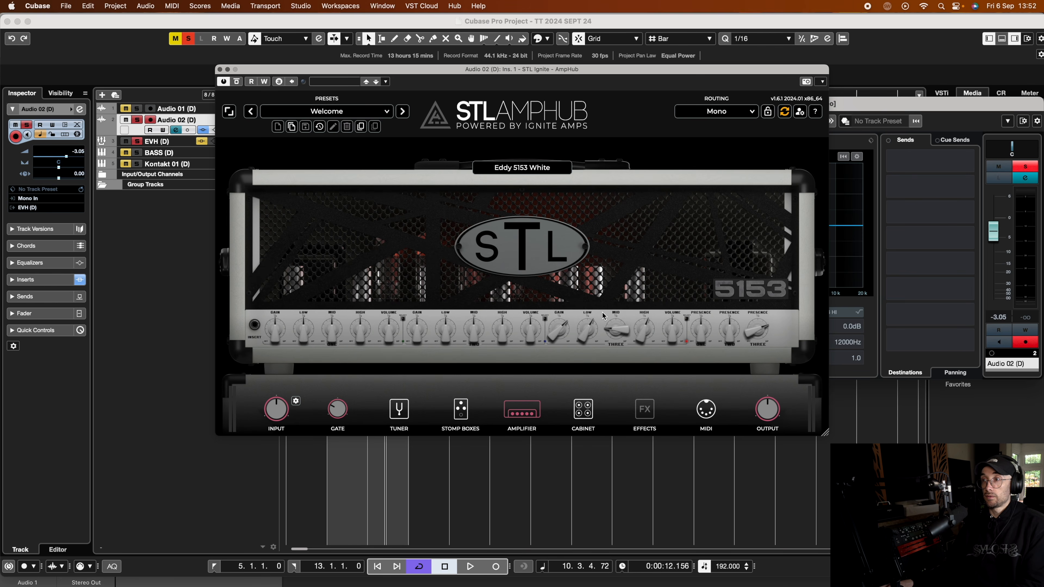
{"action": "left_click", "coordinate": [460, 409]}
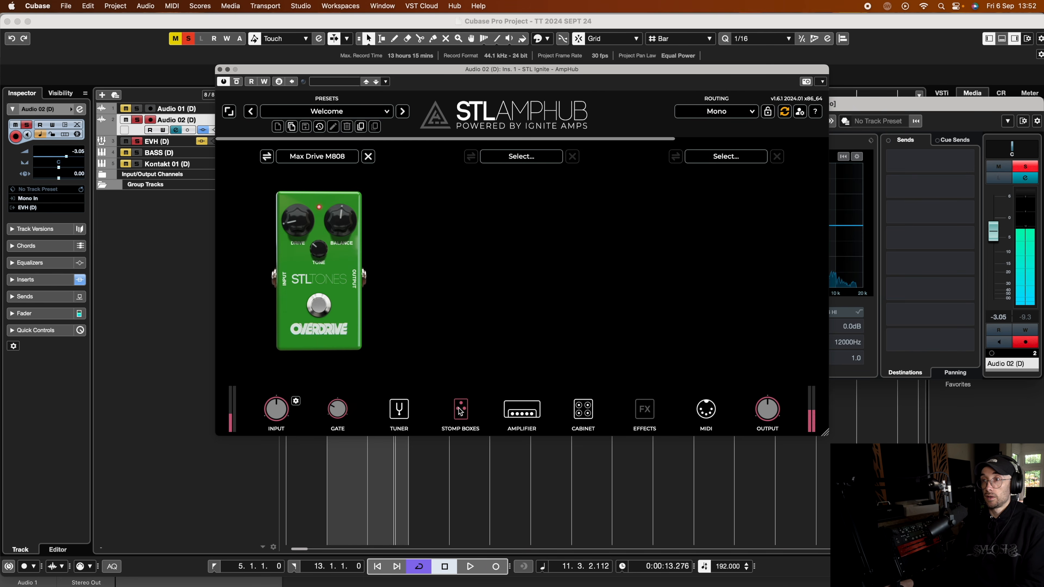
{"action": "left_click", "coordinate": [526, 415]}
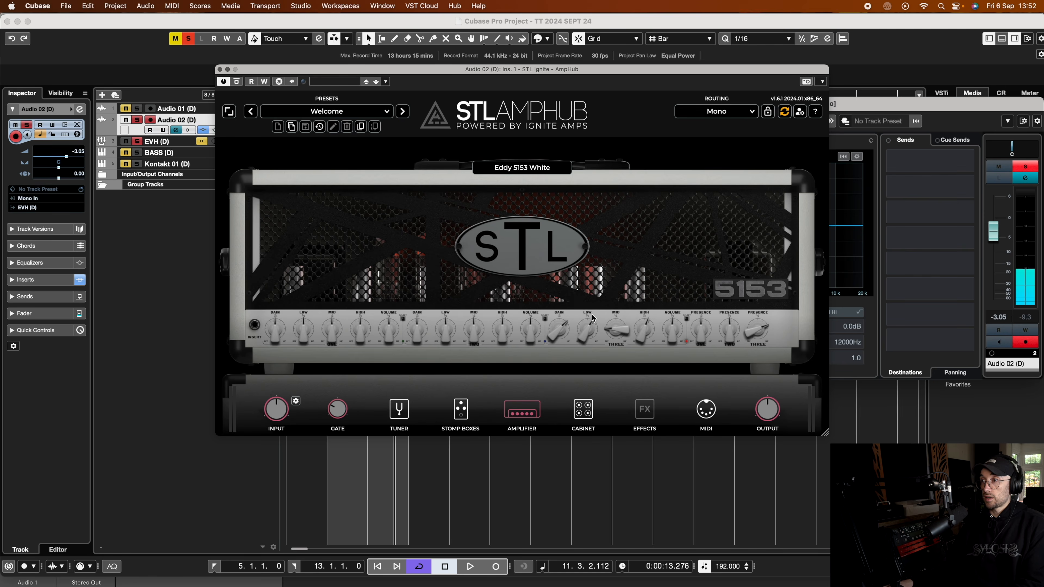
{"action": "left_click", "coordinate": [581, 413]}
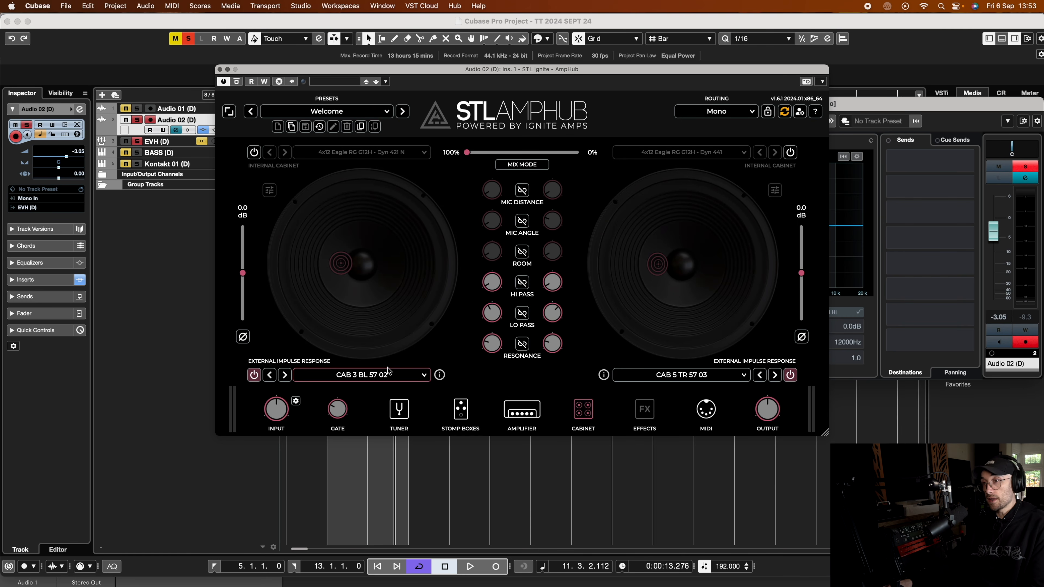
{"action": "key", "text": "space"}
{"action": "left_click", "coordinate": [220, 70]}
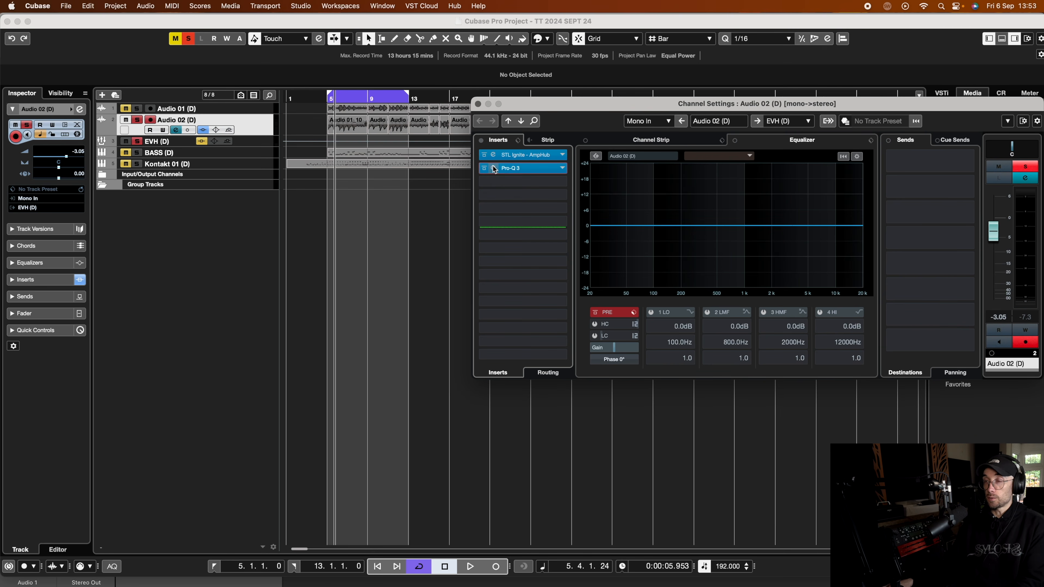
Open Pro-Q 3 on Audio 02 and sweep the 667 Hz band's gain during playback, leaving it as a cut.
{"action": "left_click", "coordinate": [510, 168]}
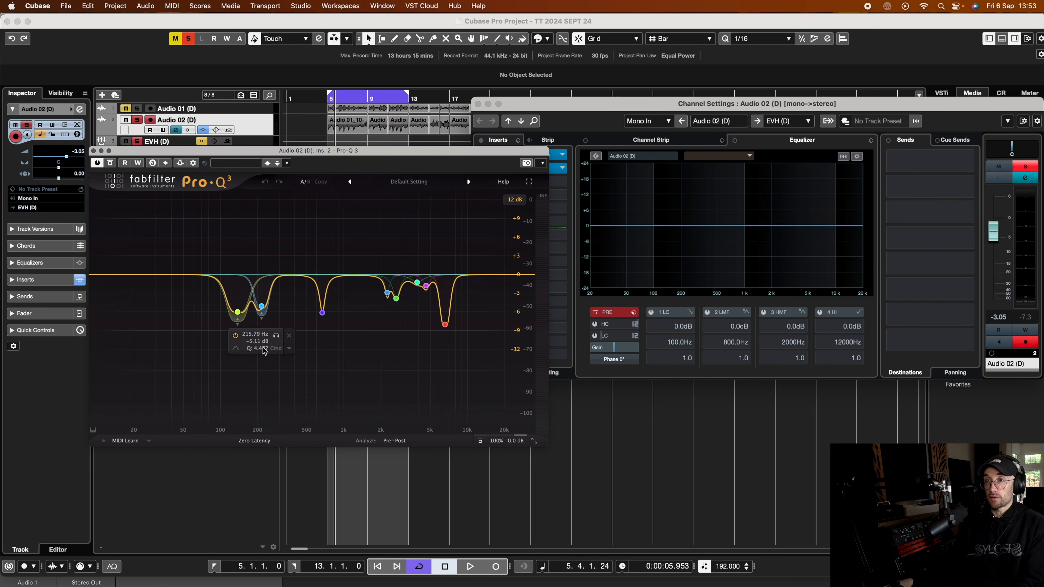
{"action": "key", "text": "space"}
{"action": "left_click", "coordinate": [322, 313]}
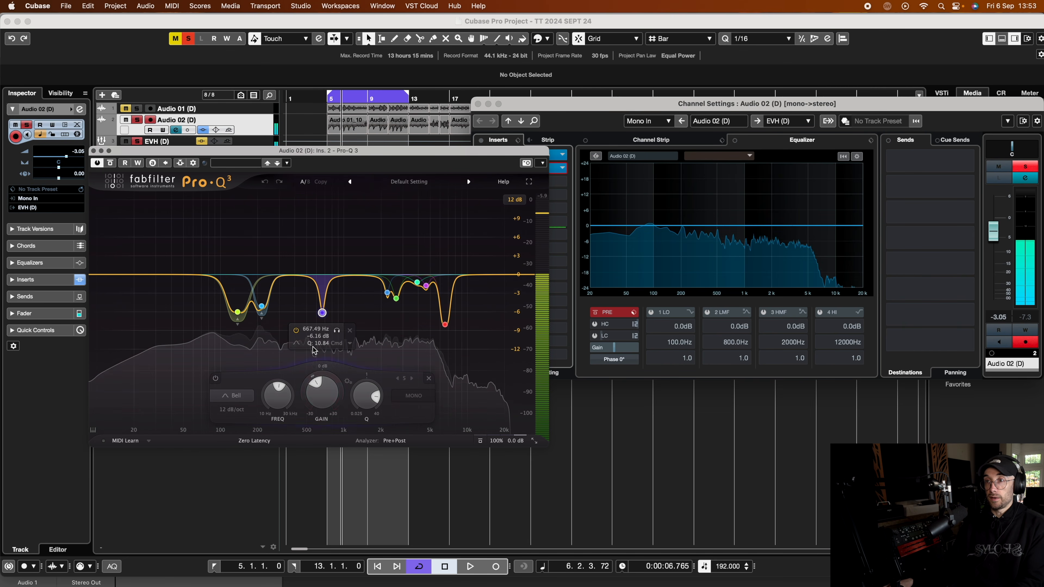
{"action": "mouse_move", "coordinate": [317, 384]}
{"action": "left_mouse_down"}
{"action": "mouse_move", "coordinate": [317, 360]}
{"action": "mouse_move", "coordinate": [319, 391]}
{"action": "left_mouse_up"}
{"action": "key", "text": "space"}
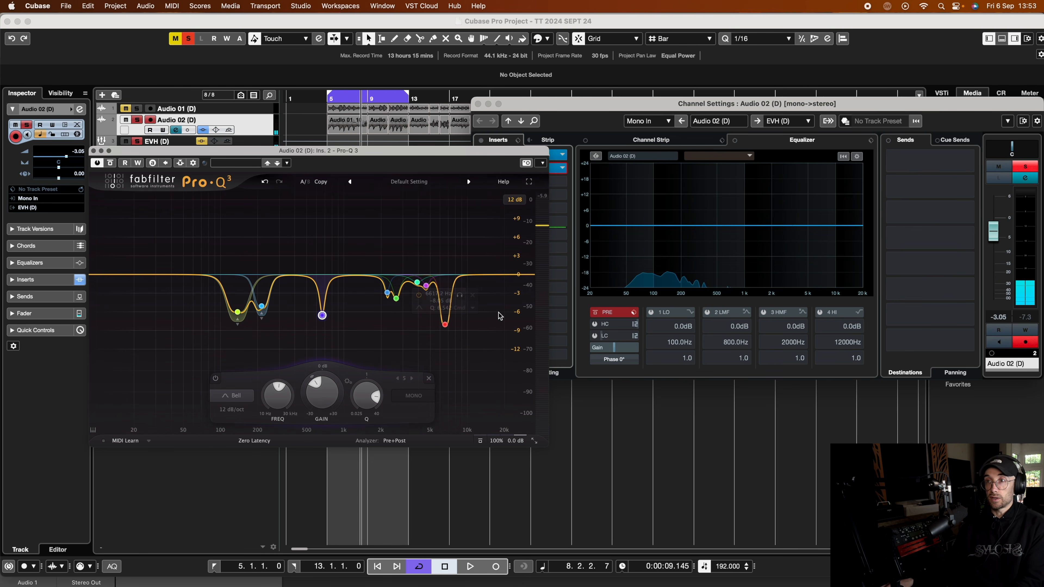
Sweep the gain of the band just below the 2655 Hz cut during playback, leaving it as a cut of about -3 dB.
{"action": "left_click", "coordinate": [387, 293]}
{"action": "key", "text": "space"}
{"action": "left_click_drag", "start_coordinate": [385, 380], "coordinate": [384, 378]}
{"action": "key", "text": "space"}
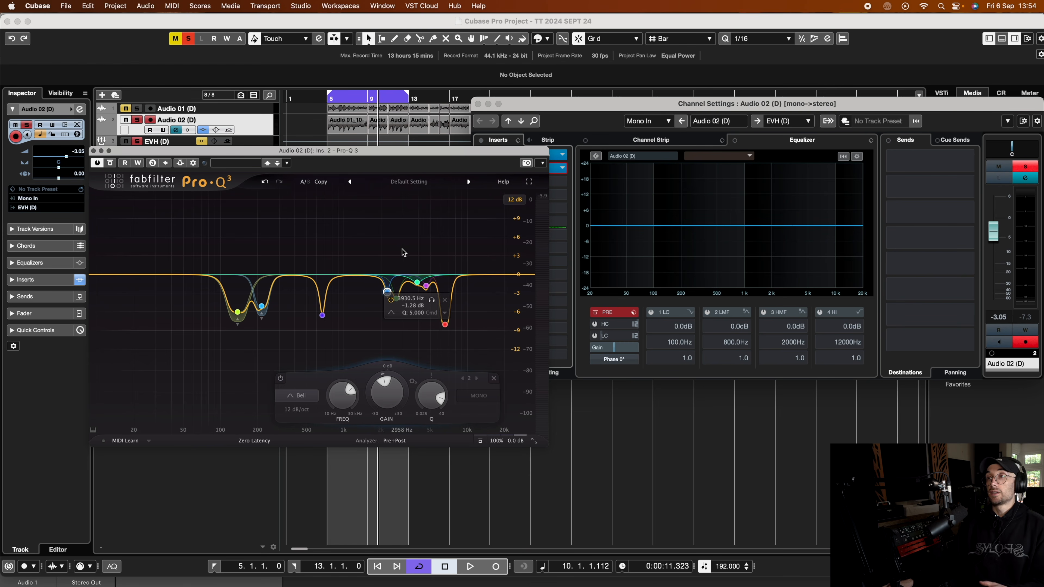
{"action": "scroll", "coordinate": [390, 292], "scroll_direction": "up", "scroll_amount": 2}
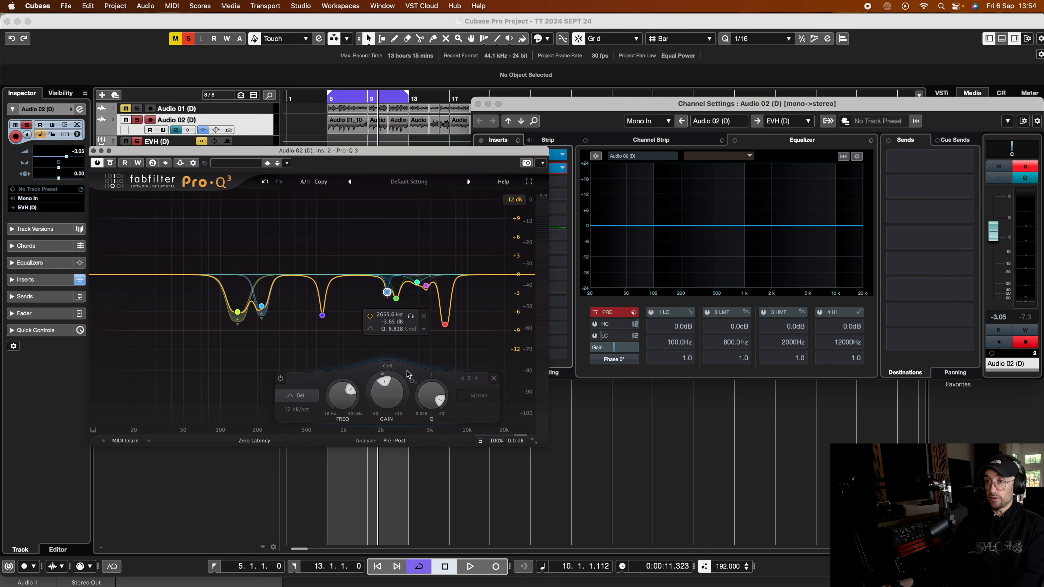
{"action": "key", "text": "space"}
{"action": "mouse_move", "coordinate": [384, 377]}
{"action": "left_mouse_down"}
{"action": "mouse_move", "coordinate": [400, 377]}
{"action": "mouse_move", "coordinate": [384, 377]}
{"action": "left_mouse_up"}
{"action": "key", "text": "space"}
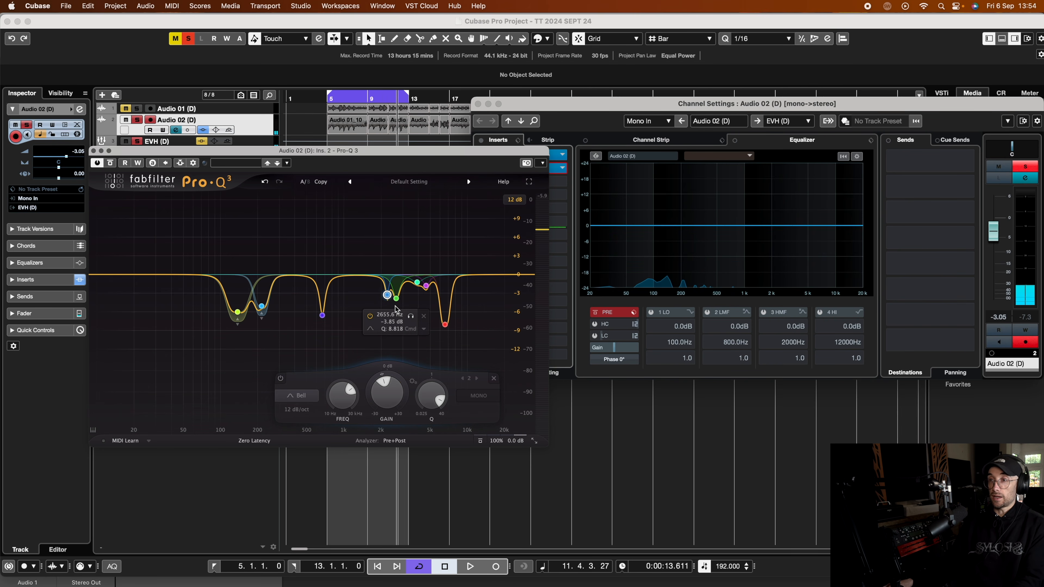
Sweep the gain of the 2655 Hz band during playback and leave it as a cut of about -5 dB.
{"action": "left_click", "coordinate": [396, 298]}
{"action": "key", "text": "space"}
{"action": "mouse_move", "coordinate": [396, 377]}
{"action": "left_mouse_down"}
{"action": "mouse_move", "coordinate": [407, 381]}
{"action": "mouse_move", "coordinate": [396, 387]}
{"action": "left_mouse_up"}
Add a gentle bell cut just above 5 kHz with a Q of 5, adjusting it during playback.
{"action": "left_click", "coordinate": [431, 284]}
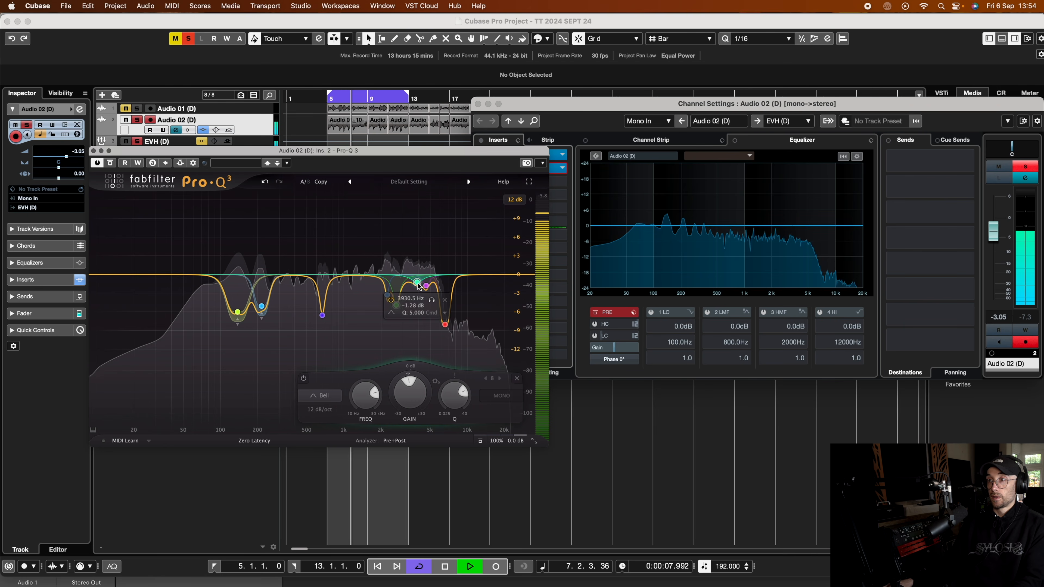
{"action": "key", "text": "space"}
{"action": "mouse_move", "coordinate": [432, 285]}
{"action": "left_mouse_down"}
{"action": "mouse_move", "coordinate": [431, 243]}
{"action": "mouse_move", "coordinate": [435, 286]}
{"action": "left_mouse_up"}
{"action": "key", "text": "space"}
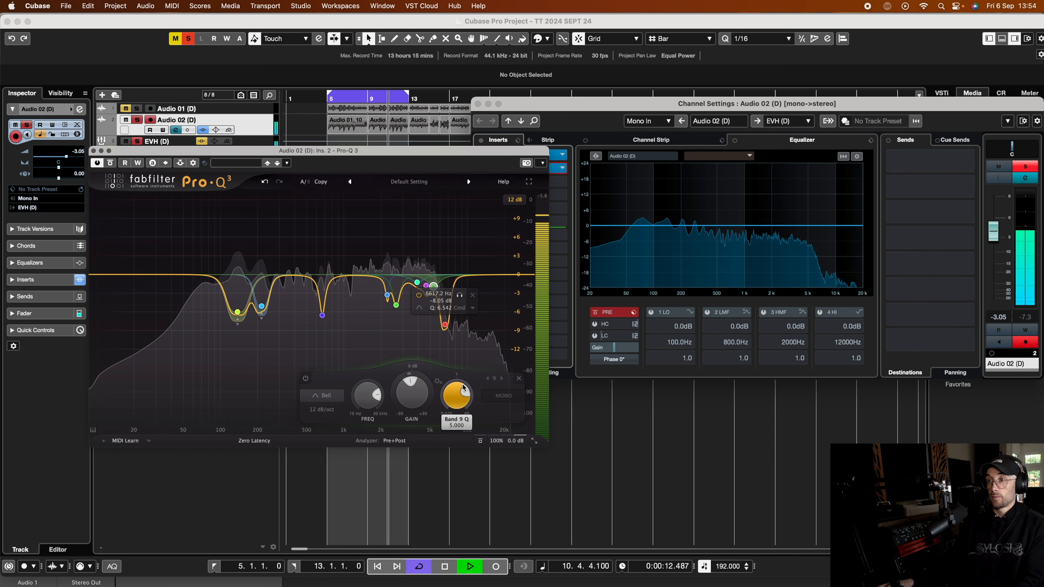
{"action": "key", "text": "space"}
Compare Audio 02's tone with the 6617 Hz cut bypassed and re-enabled during loop playback.
{"action": "left_click", "coordinate": [445, 325]}
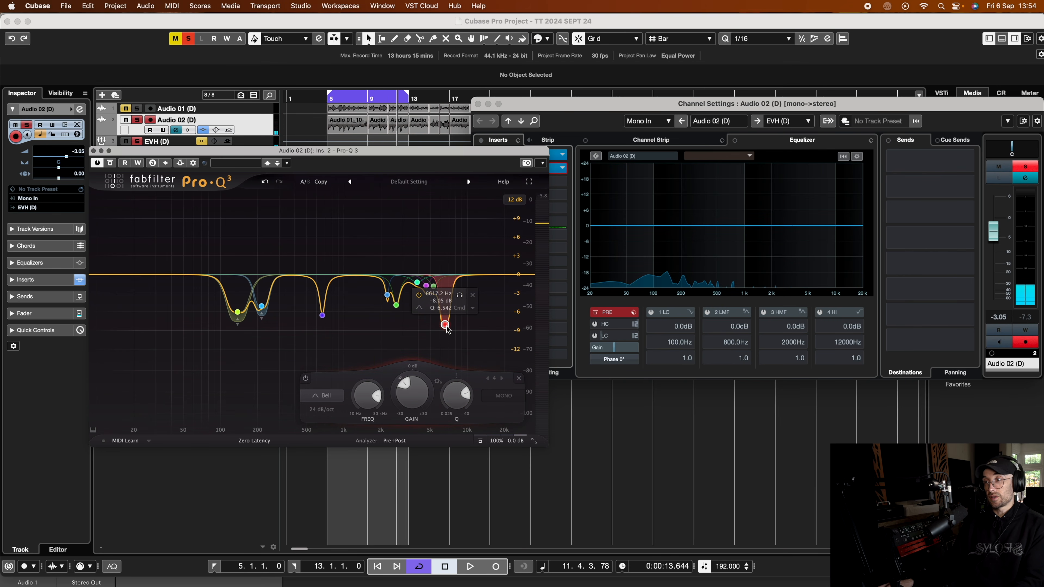
{"action": "key", "text": "space"}
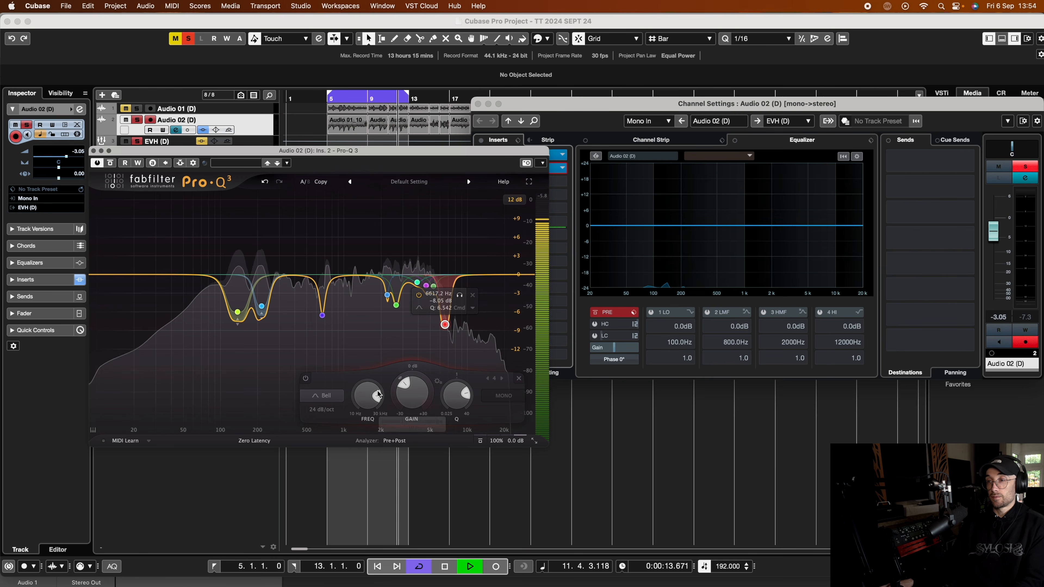
{"action": "left_click", "coordinate": [305, 380]}
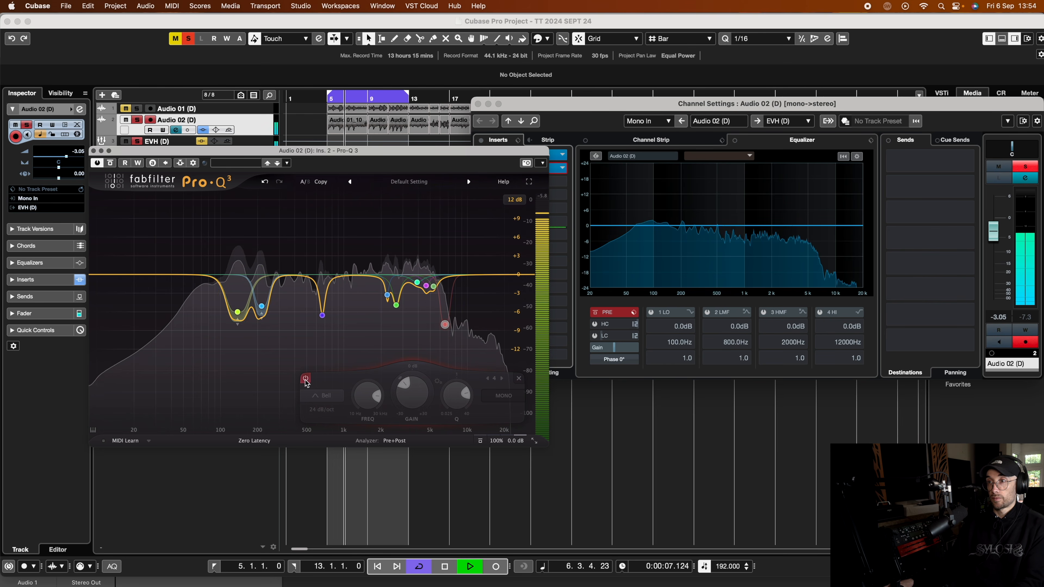
{"action": "left_click", "coordinate": [305, 381]}
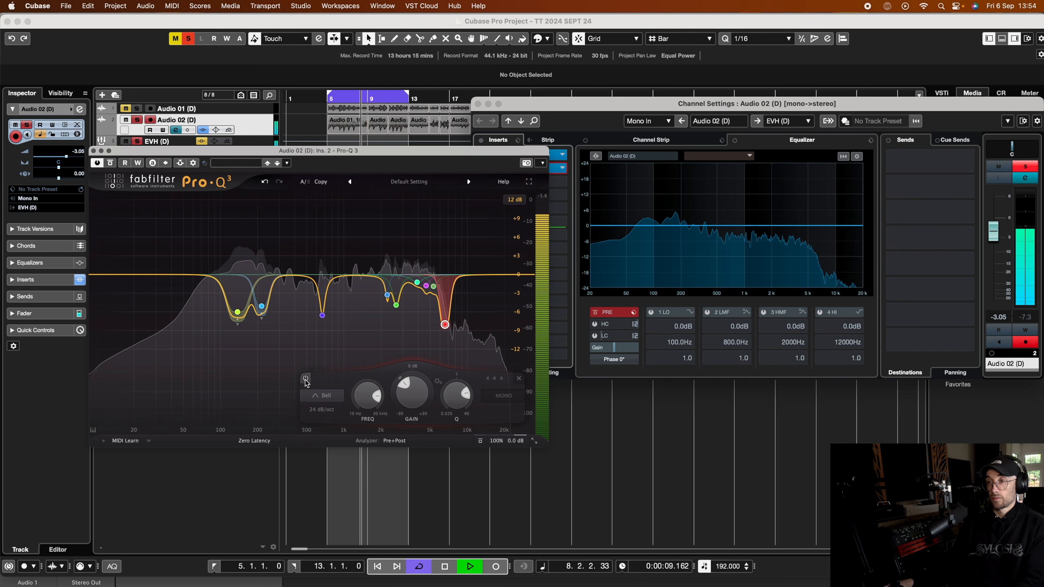
{"action": "key", "text": "space"}
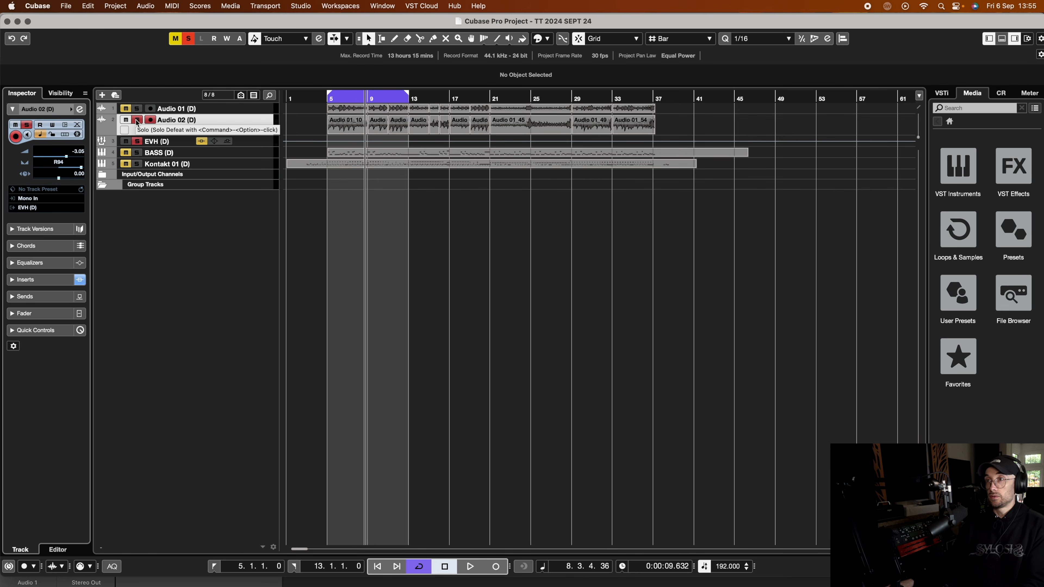
Unsolo Audio 02, solo the EVH group track and open its channel settings.
{"action": "left_click", "coordinate": [137, 121]}
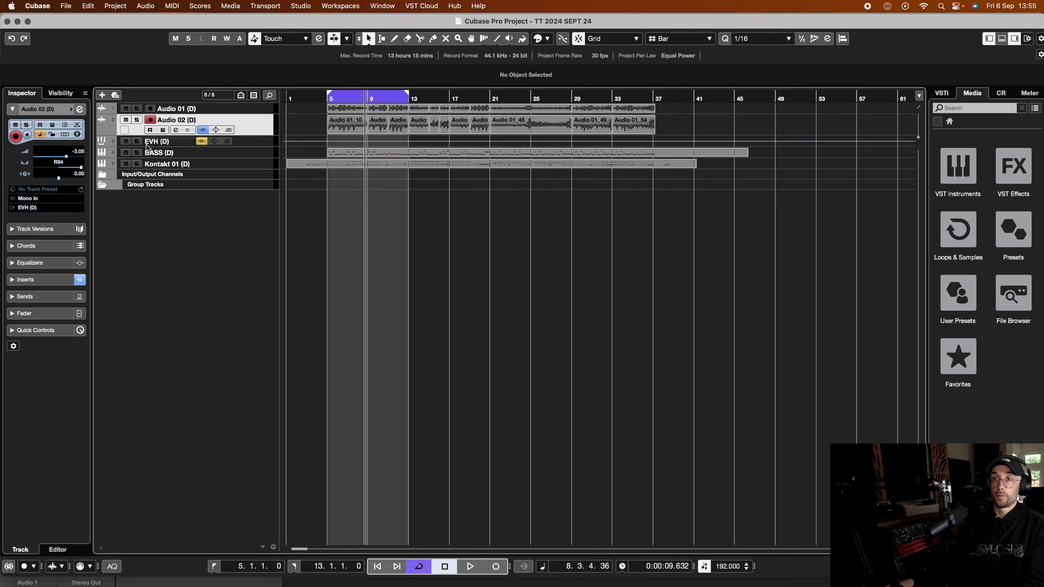
{"action": "left_click", "coordinate": [138, 142]}
{"action": "left_click", "coordinate": [80, 110]}
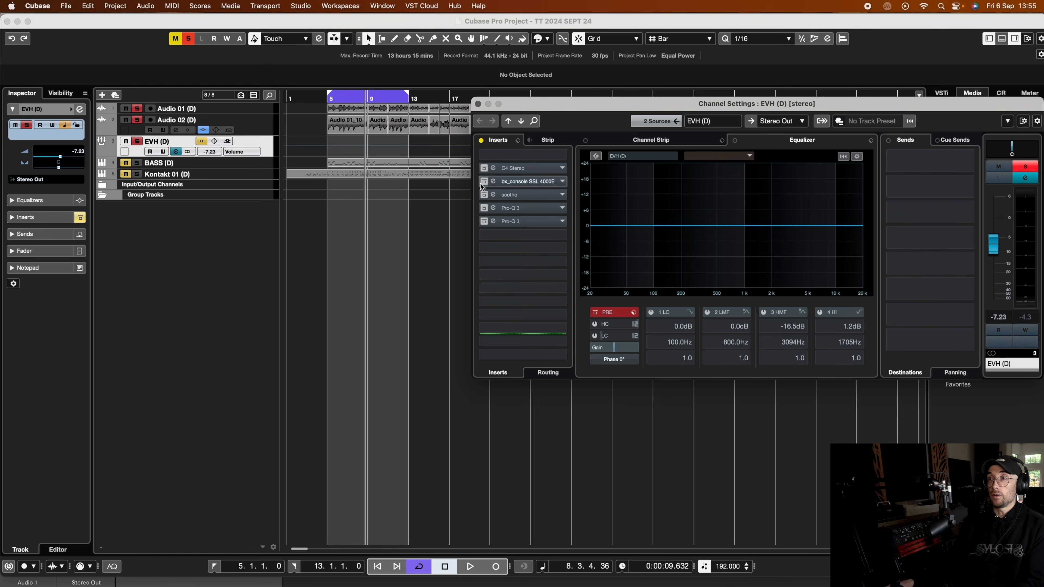
Activate the C4 Stereo insert on the EVH group, audition its multiband compression during playback, and close the plugin.
{"action": "left_click", "coordinate": [494, 168]}
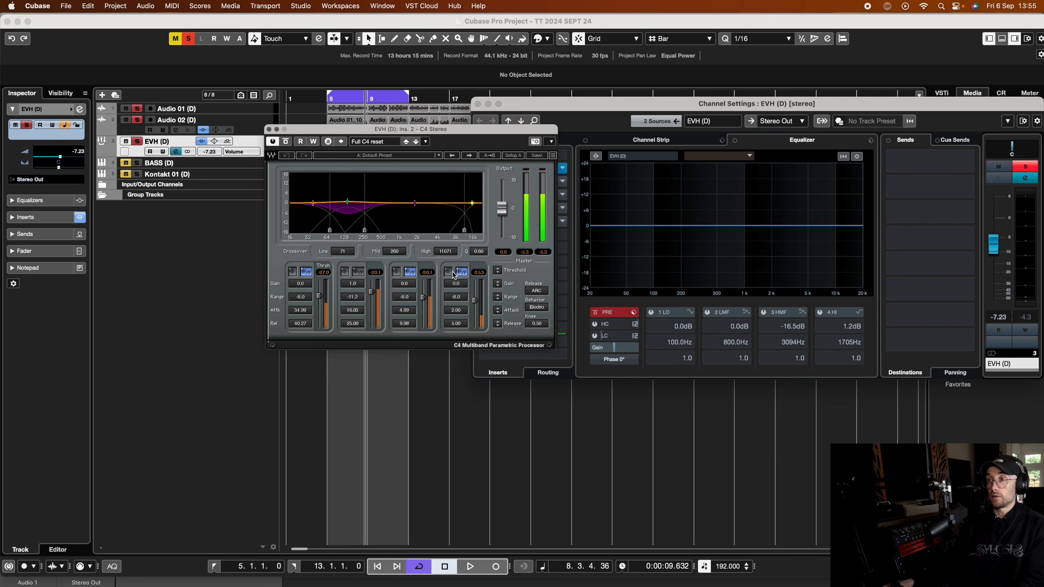
{"action": "key", "text": "space"}
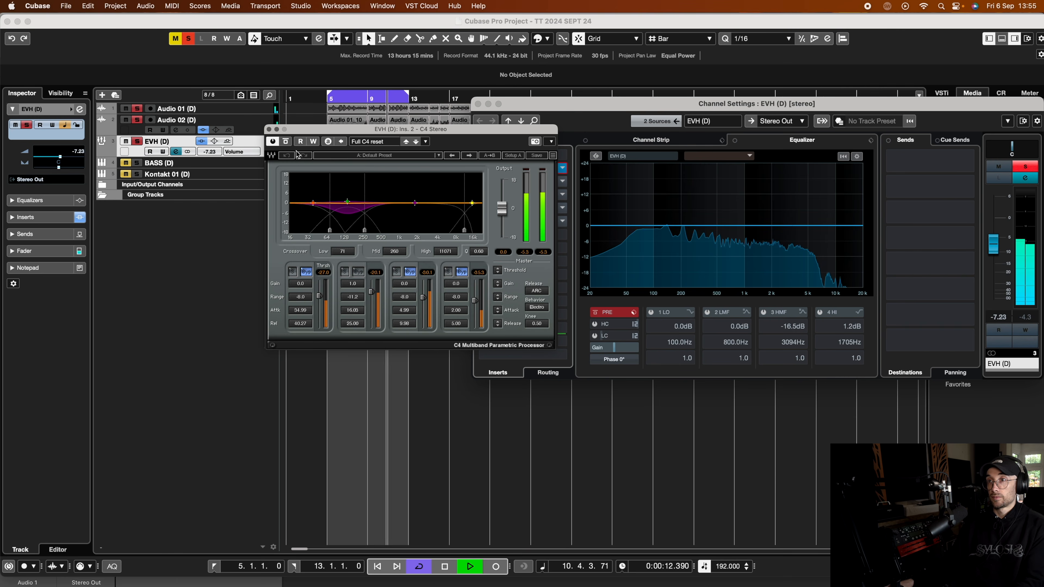
{"action": "key", "text": "space"}
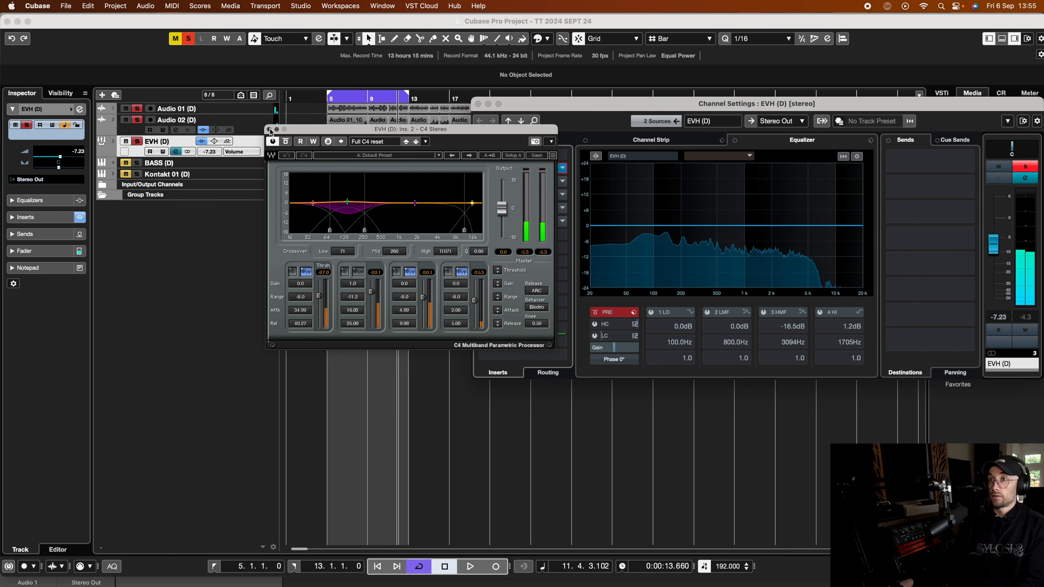
{"action": "left_click", "coordinate": [269, 130]}
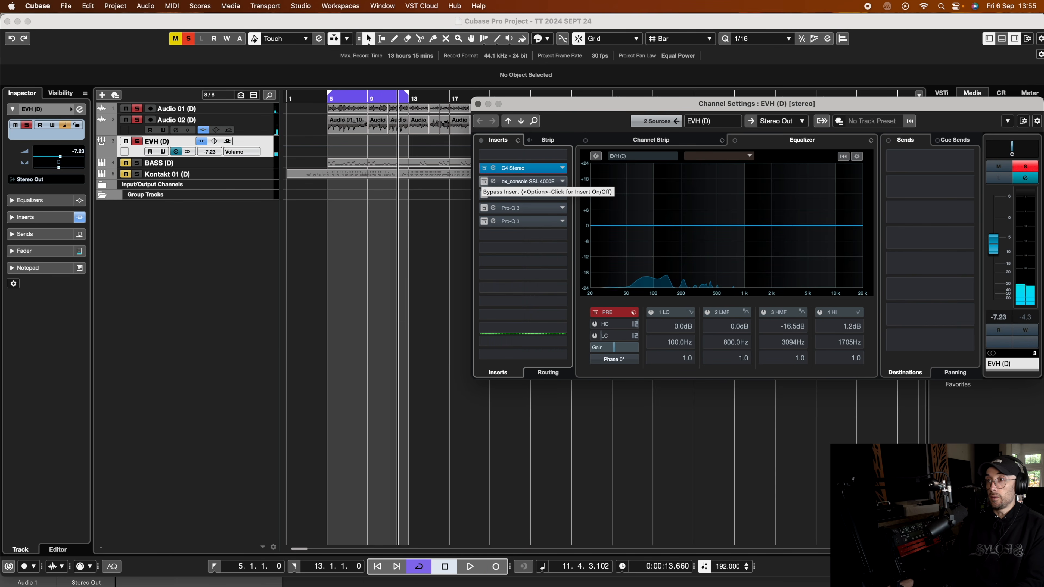
Open the bx_console SSL 4000 E insert on the EVH group and audition its HF band during loop playback.
{"action": "left_click", "coordinate": [493, 181]}
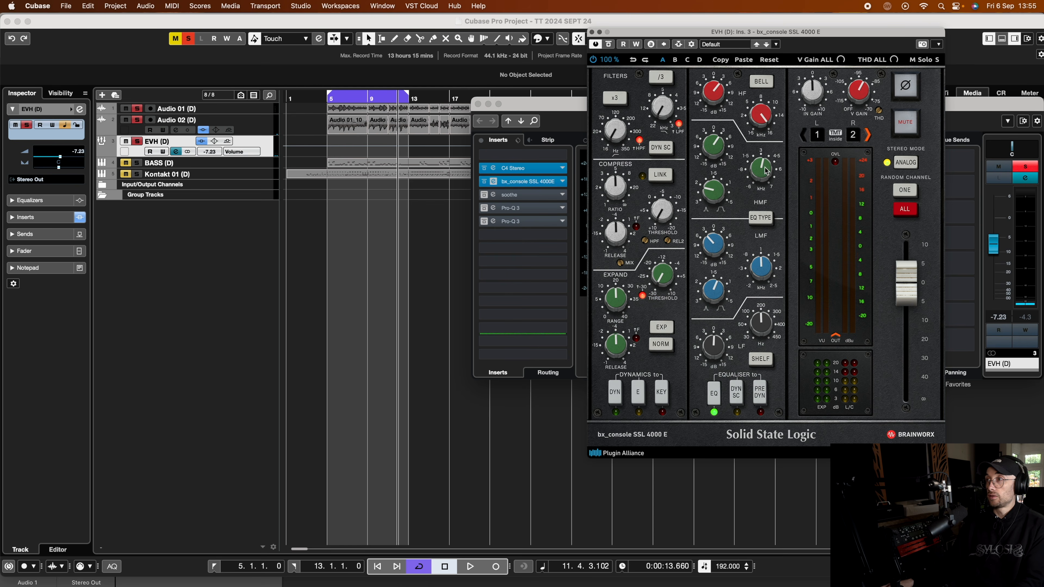
{"action": "key", "text": "space"}
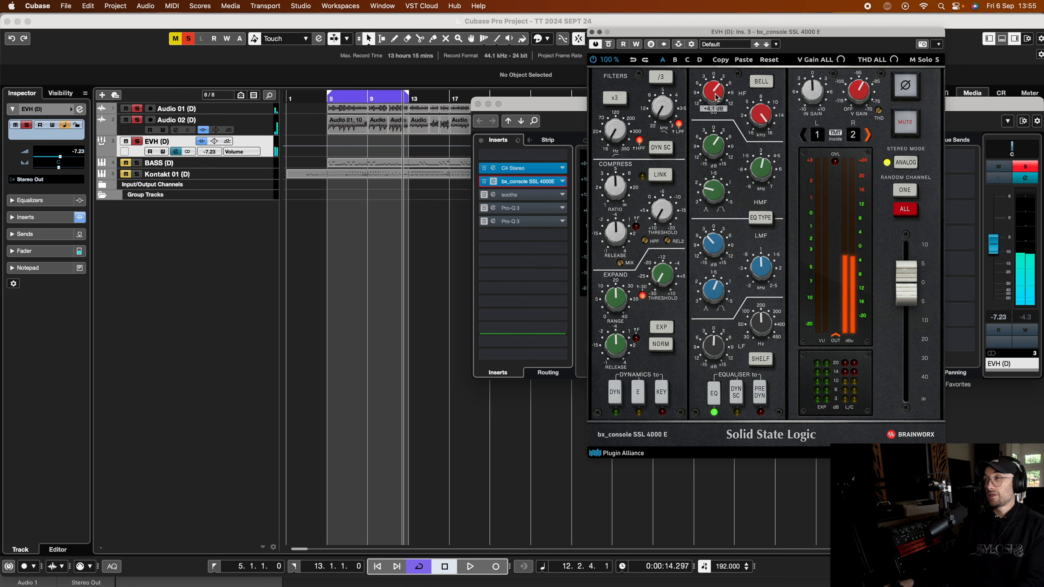
{"action": "mouse_move", "coordinate": [760, 118]}
{"action": "scroll", "coordinate": [760, 118], "scroll_direction": "up", "scroll_amount": 1}
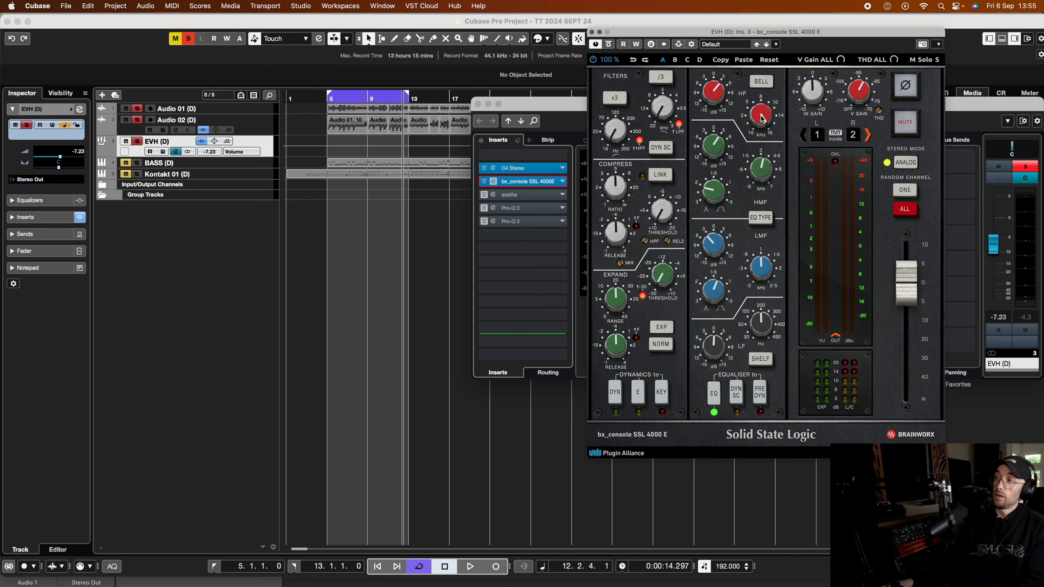
Vary the HMF gain on the SSL console during loop playback to hear its effect on the guitars.
{"action": "mouse_move", "coordinate": [762, 176]}
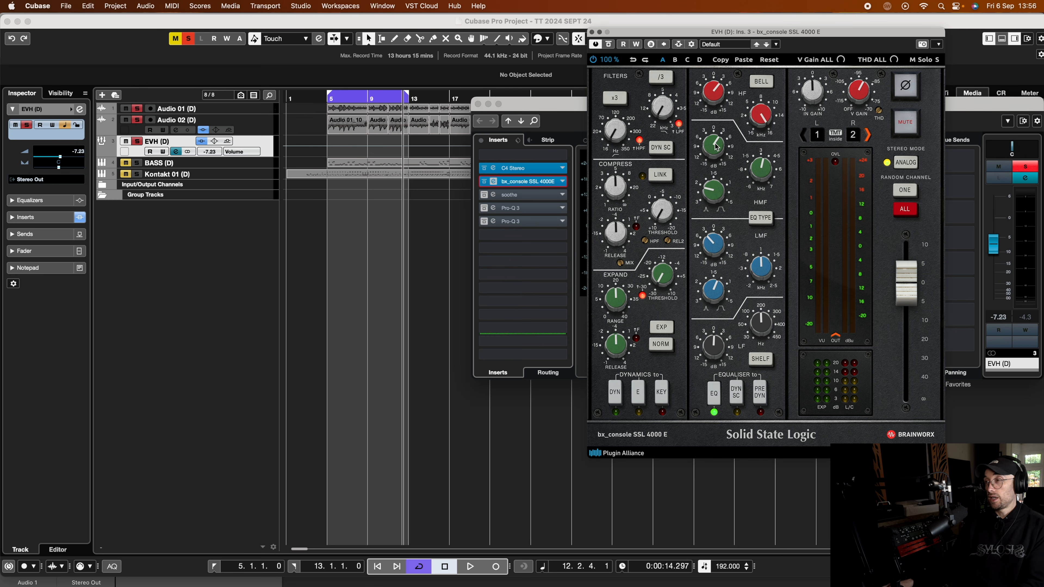
{"action": "key", "text": "space"}
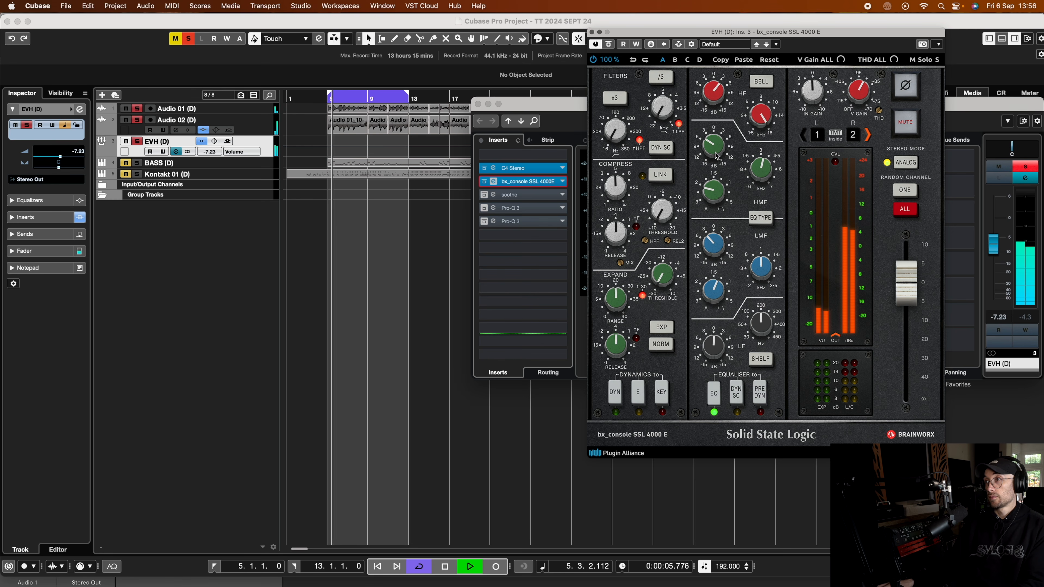
{"action": "left_click_drag", "start_coordinate": [716, 156], "coordinate": [715, 128]}
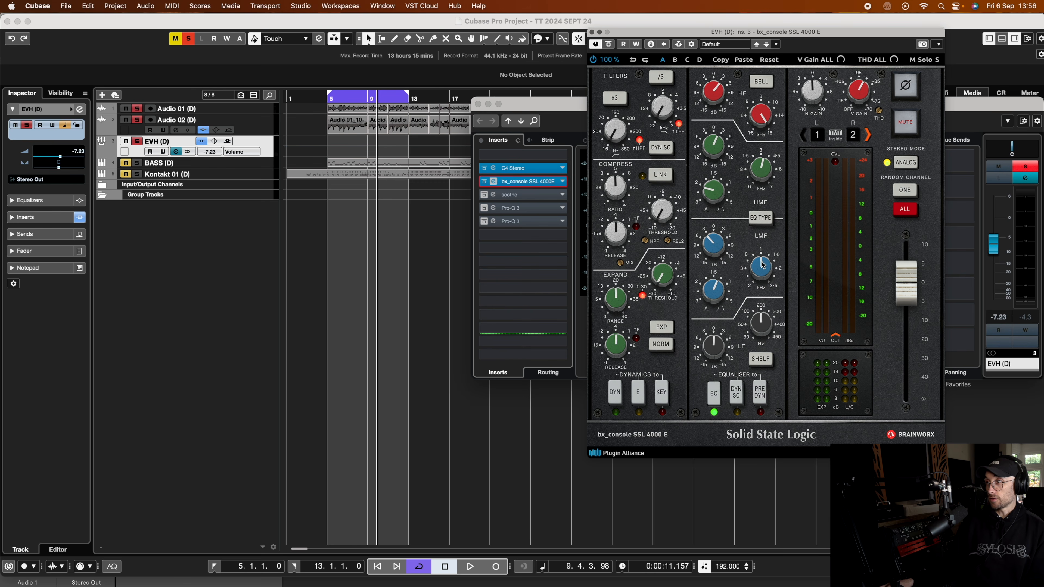
Sweep the LMF gain during loop playback and bring it to a cut of about -3.3 dB.
{"action": "mouse_move", "coordinate": [758, 267]}
{"action": "key", "text": "space"}
{"action": "mouse_move", "coordinate": [711, 239]}
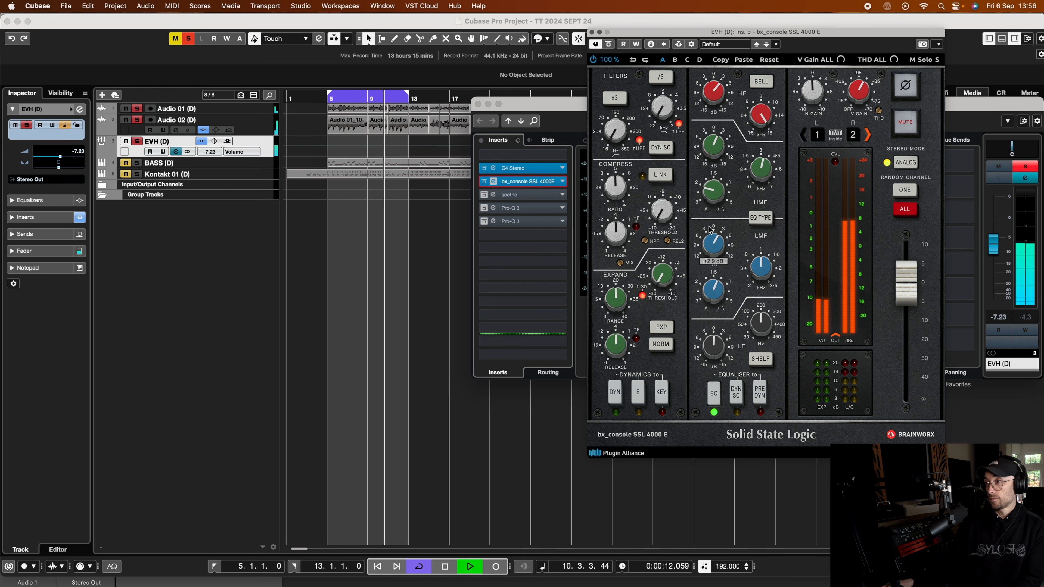
{"action": "left_click_drag", "start_coordinate": [711, 238], "coordinate": [707, 247]}
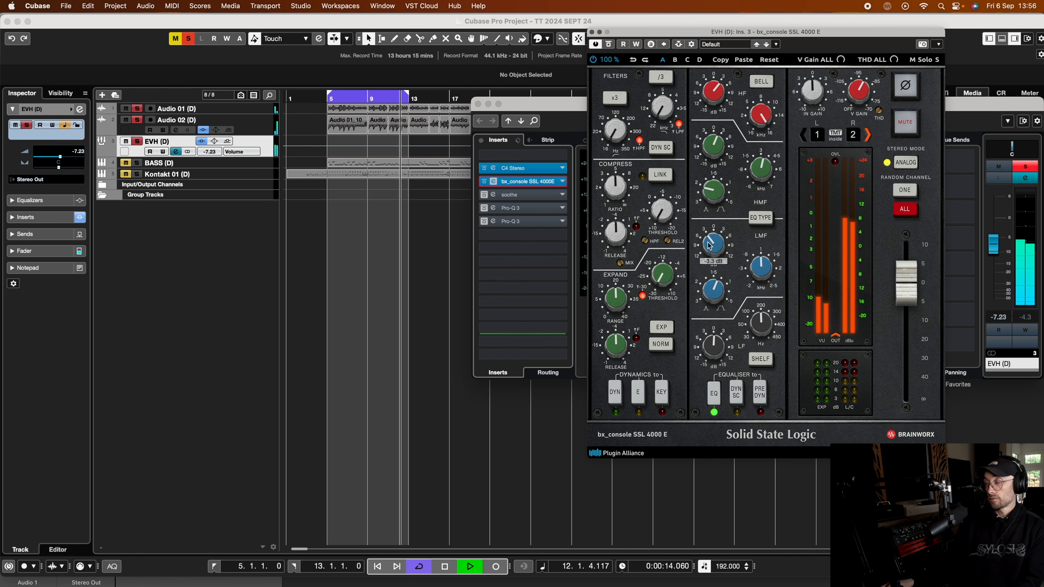
{"action": "key", "text": "space"}
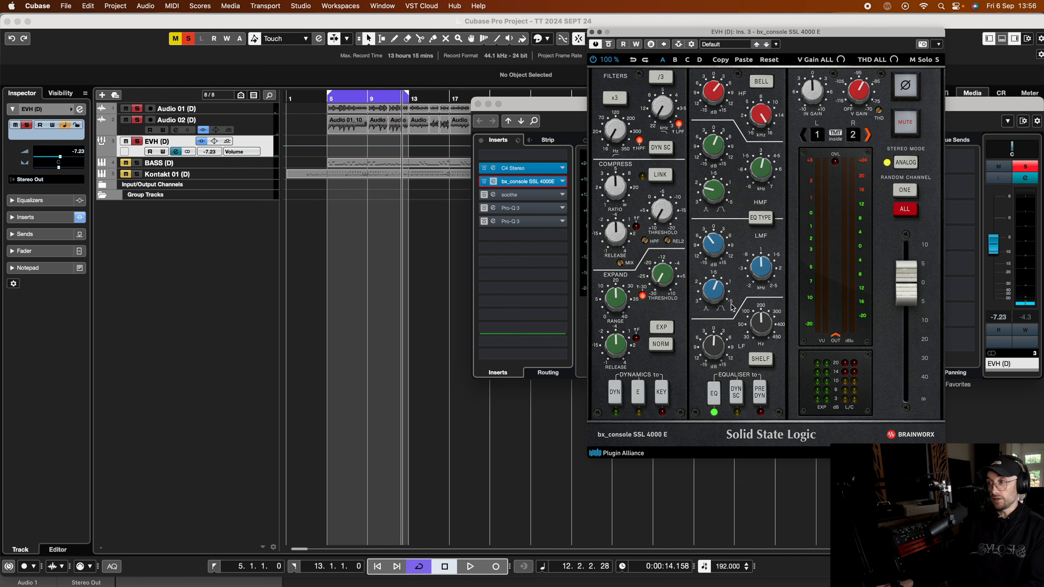
Fine-tune the SSL console's LF gain close to 0 dB during playback, and close the plugin.
{"action": "mouse_move", "coordinate": [719, 354]}
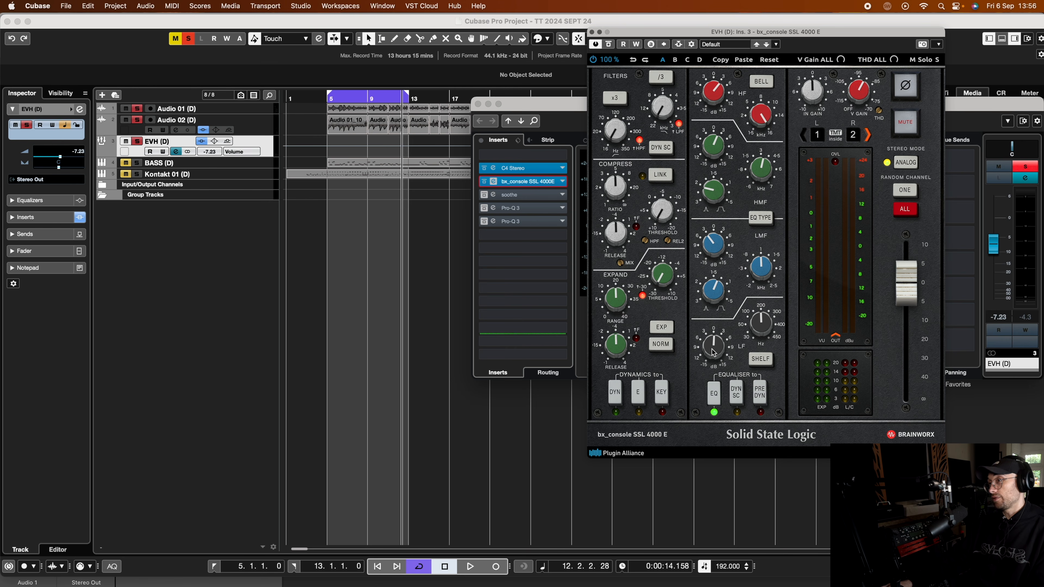
{"action": "key", "text": "space"}
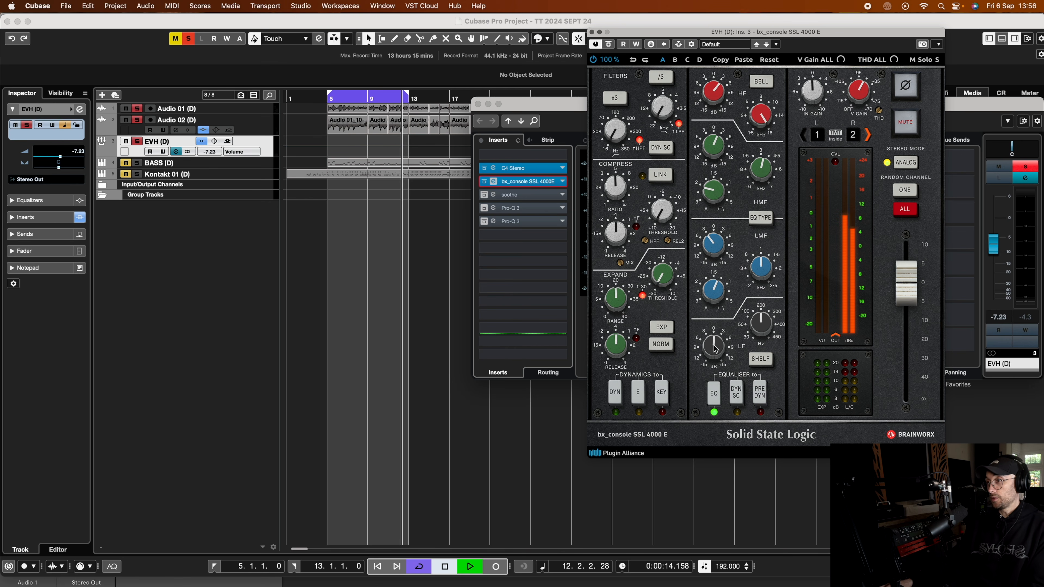
{"action": "mouse_move", "coordinate": [714, 350]}
{"action": "left_mouse_down"}
{"action": "mouse_move", "coordinate": [714, 332]}
{"action": "mouse_move", "coordinate": [713, 349]}
{"action": "left_mouse_up"}
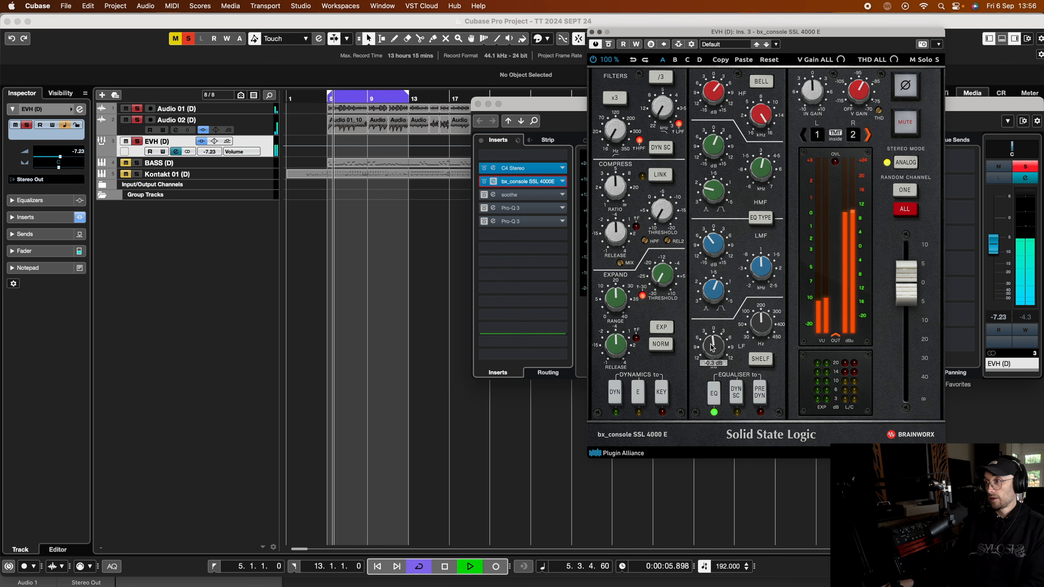
{"action": "key", "text": "space"}
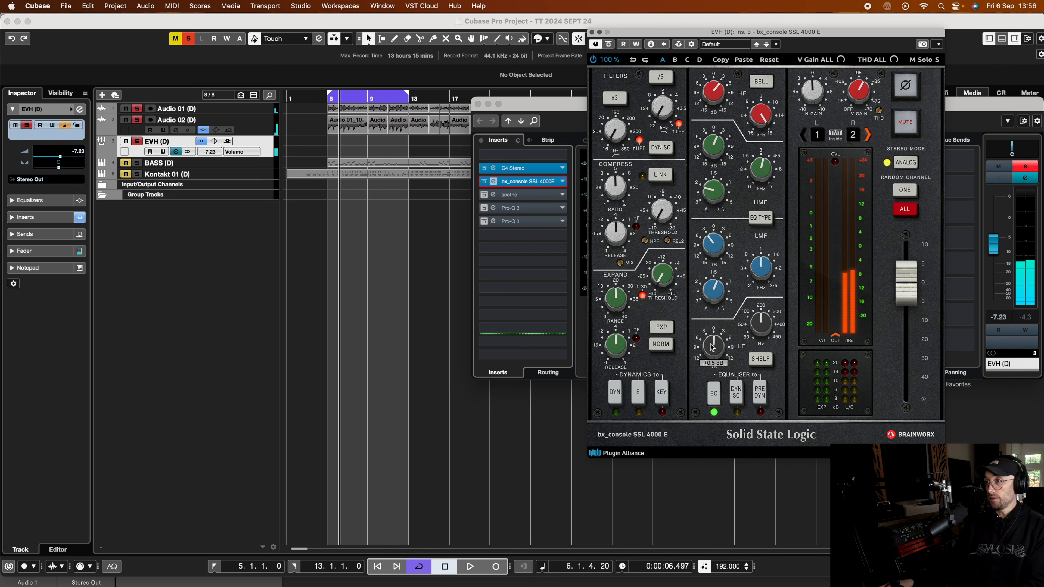
{"action": "left_click", "coordinate": [592, 31]}
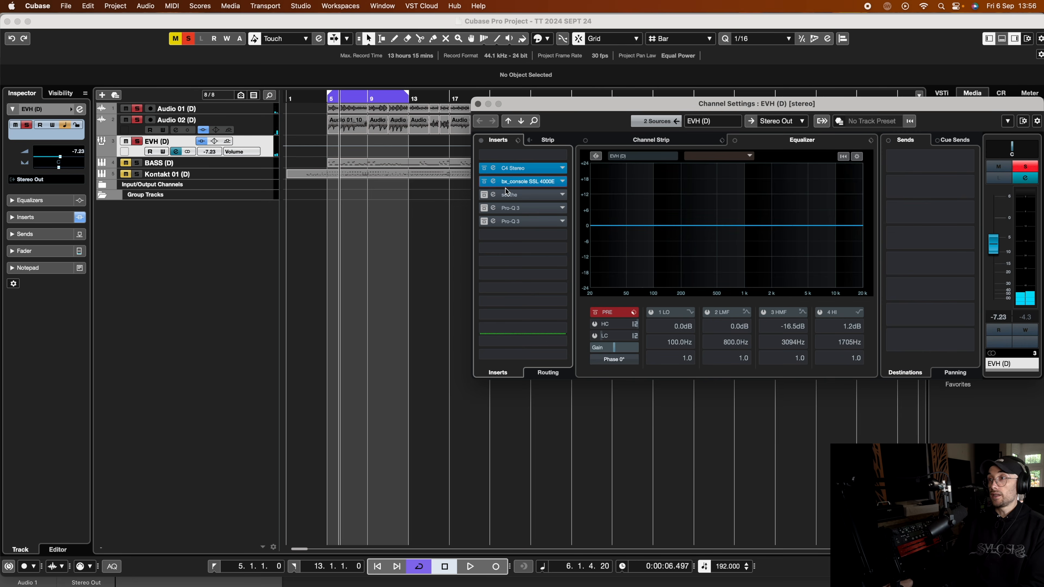
Activate and open the soothe insert on the EVH group, and set its sharpness to 5.0 during playback.
{"action": "left_click", "coordinate": [484, 196]}
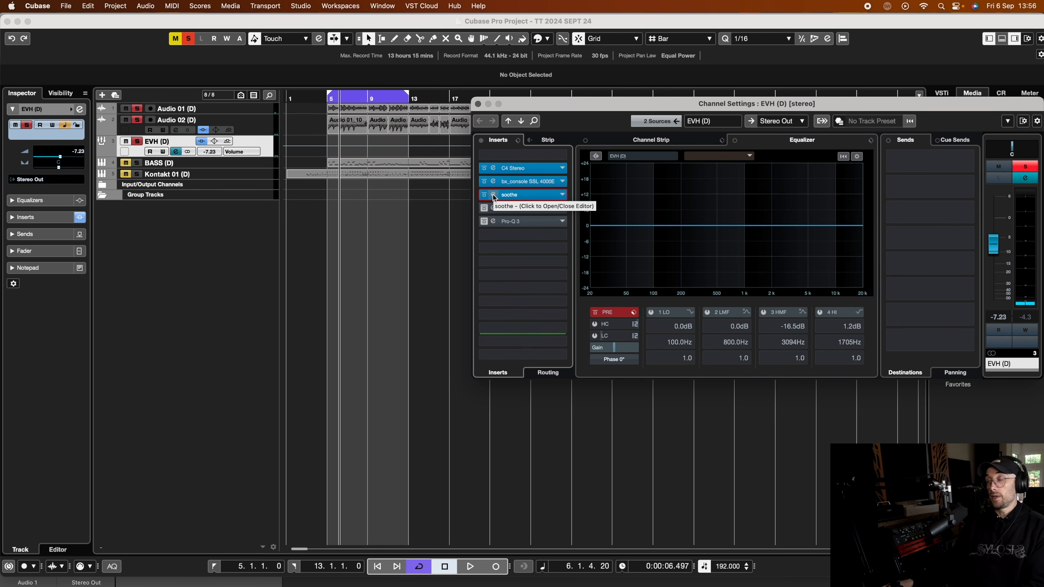
{"action": "left_click", "coordinate": [493, 195]}
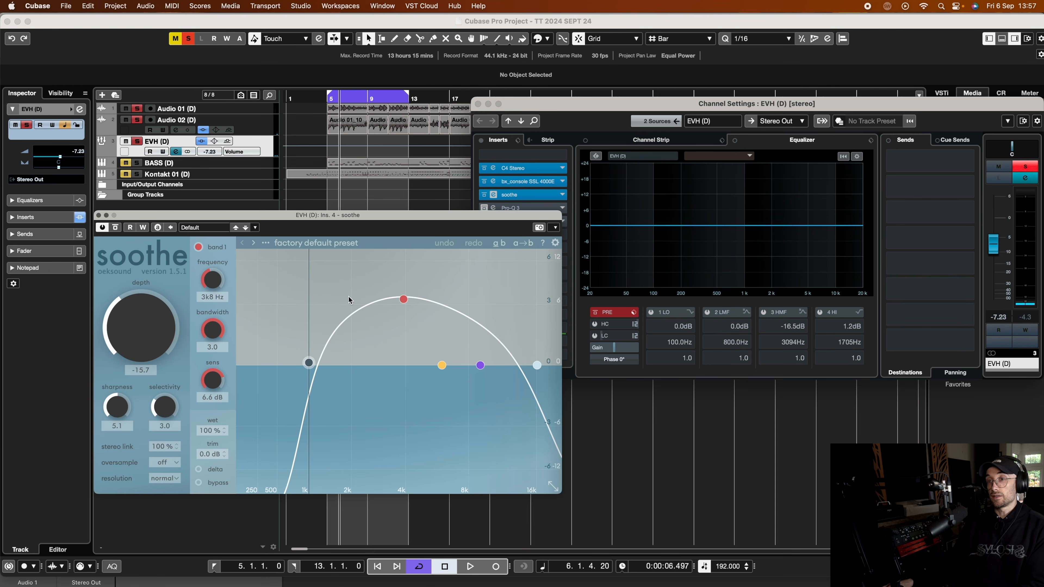
{"action": "left_click_drag", "start_coordinate": [412, 217], "coordinate": [501, 214]}
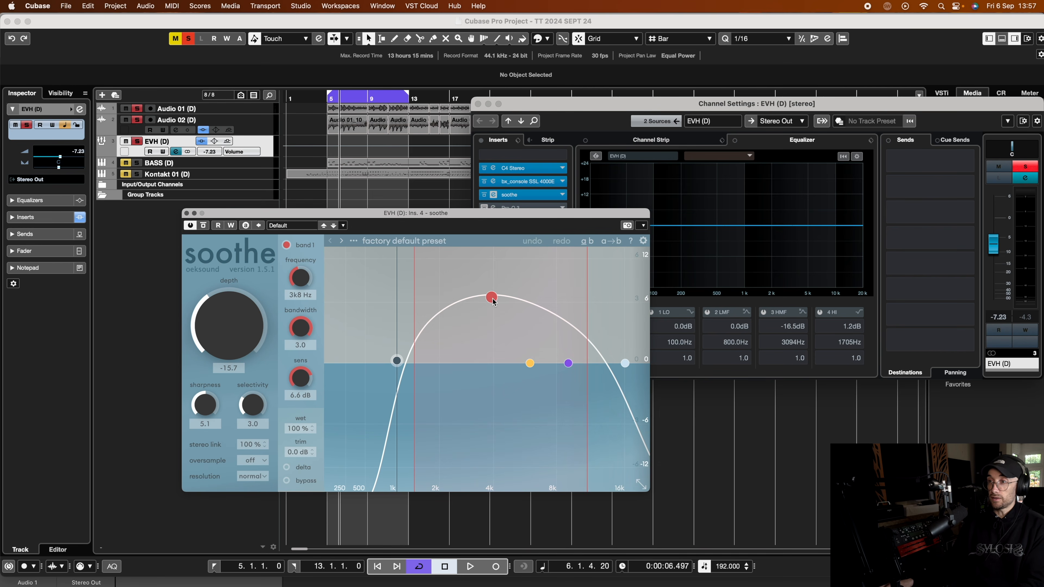
{"action": "key", "text": "space"}
{"action": "left_click_drag", "start_coordinate": [208, 410], "coordinate": [202, 421]}
{"action": "key", "text": "space"}
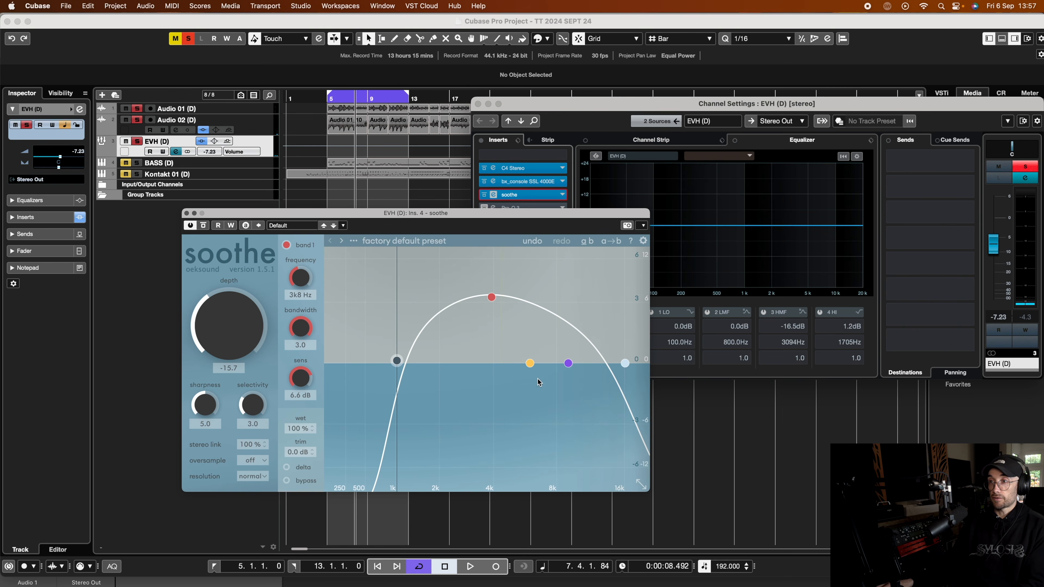
Adjust soothe's depth to about -25.7 while the guitar loop plays, and close the plugin.
{"action": "key", "text": "space"}
{"action": "left_click_drag", "start_coordinate": [231, 338], "coordinate": [203, 304]}
{"action": "key", "text": "space"}
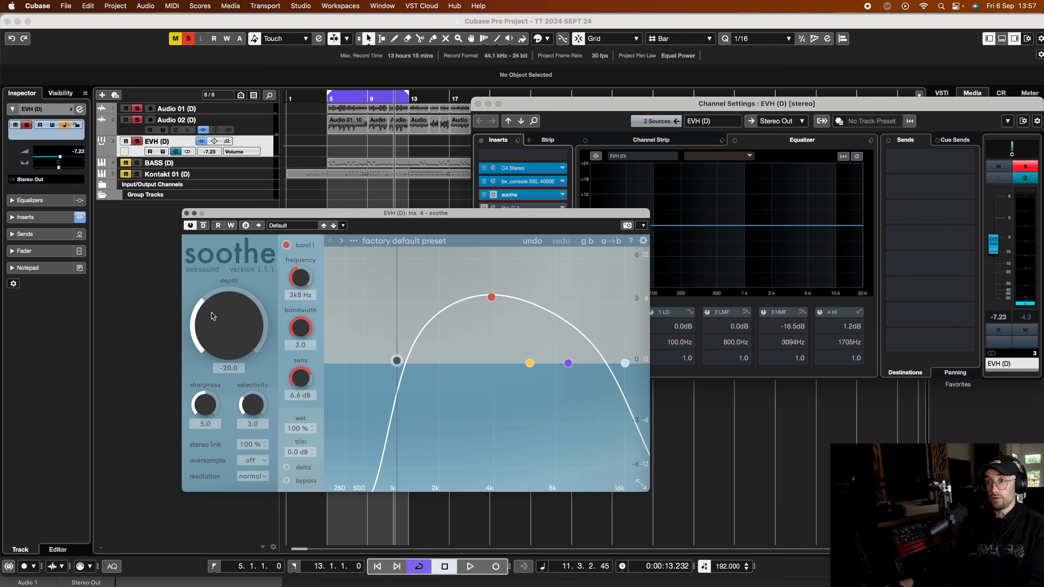
{"action": "key", "text": "space"}
{"action": "left_click_drag", "start_coordinate": [232, 309], "coordinate": [225, 332]}
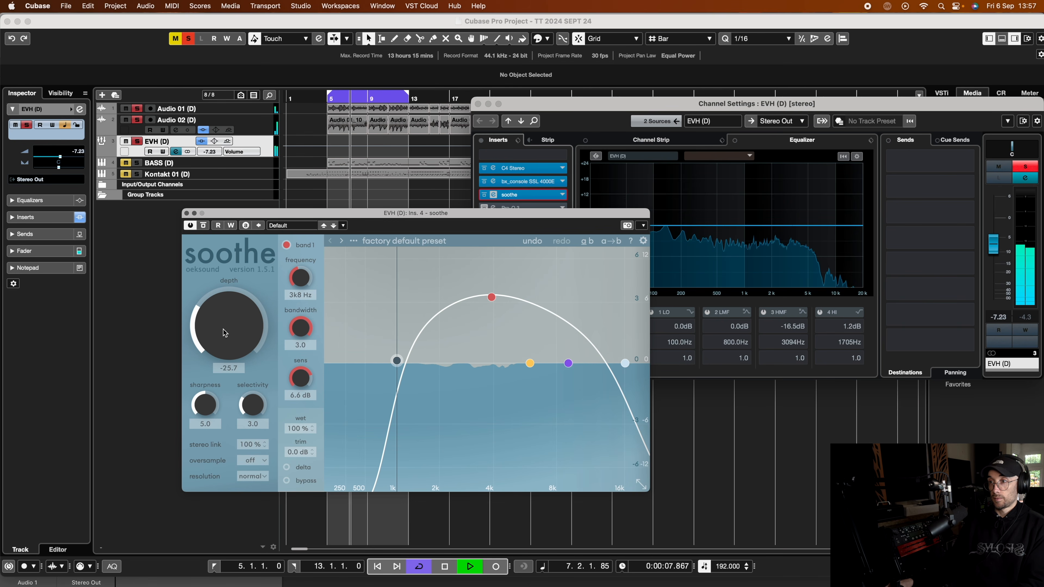
{"action": "key", "text": "space"}
{"action": "left_click", "coordinate": [186, 213]}
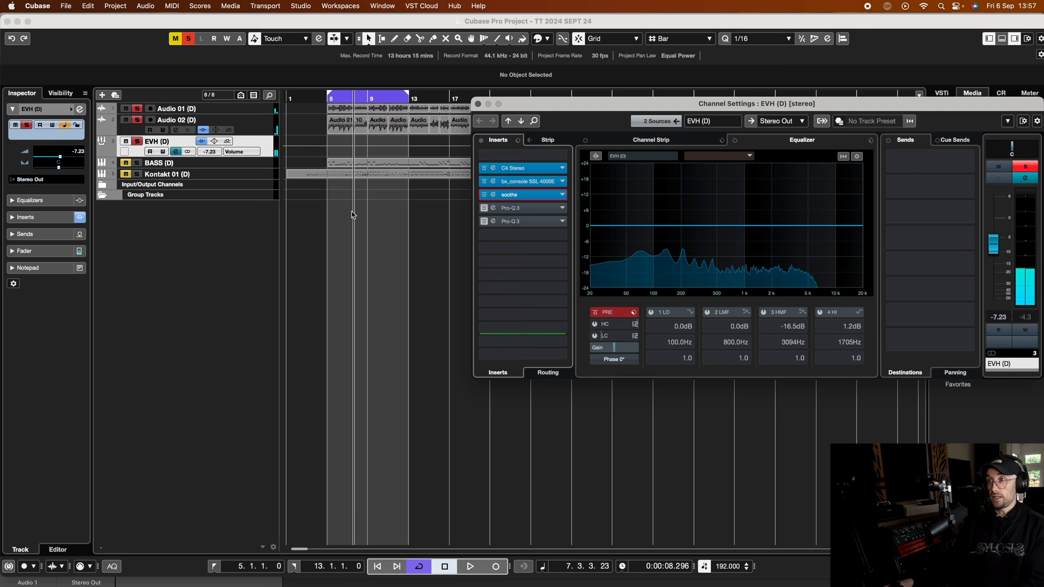
Activate and open the first Pro-Q 3 insert, placing it side by side with the EVH channel settings.
{"action": "left_click", "coordinate": [484, 208]}
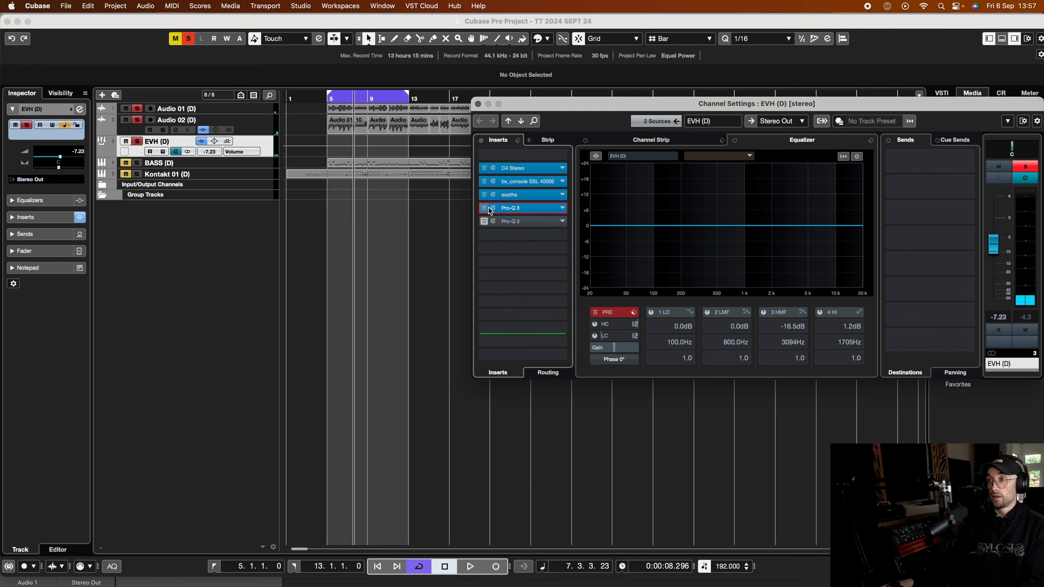
{"action": "left_click", "coordinate": [493, 208]}
{"action": "left_click_drag", "start_coordinate": [774, 122], "coordinate": [452, 100]}
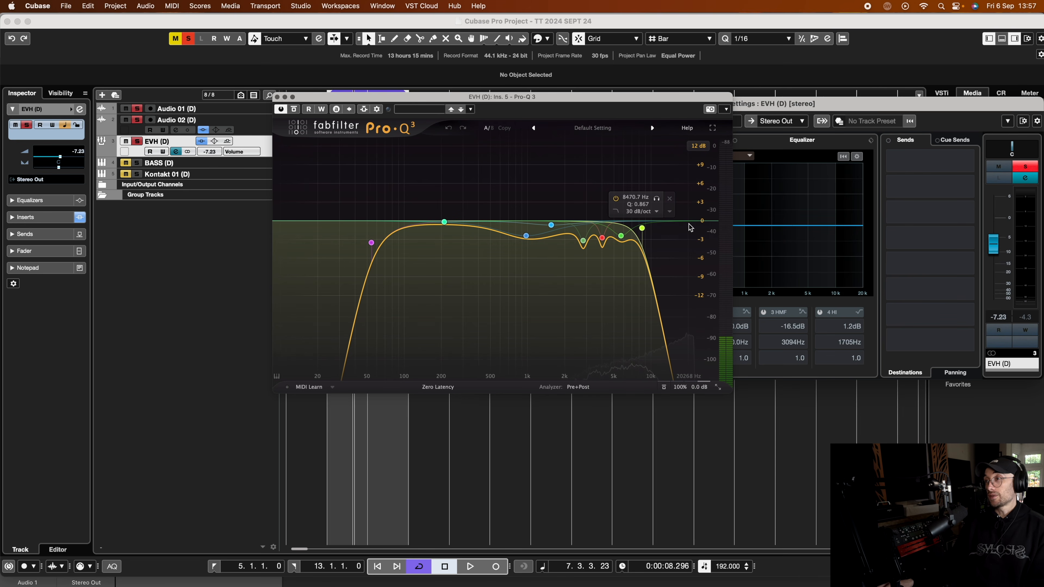
{"action": "left_click_drag", "start_coordinate": [670, 97], "coordinate": [837, 91]}
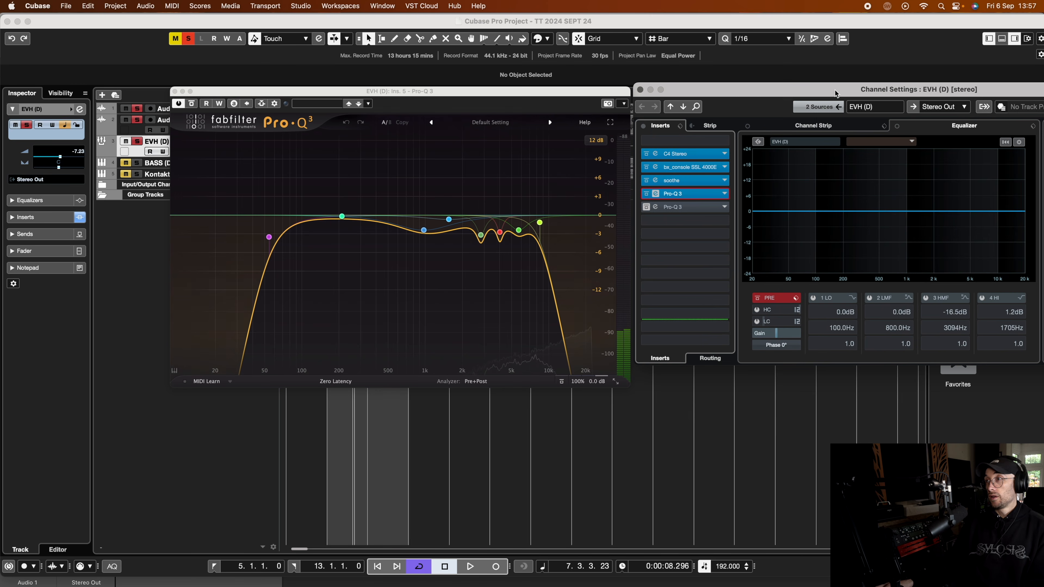
Examine the SSL console's low-pass filter and HF band settings alongside the Pro-Q 3 curve, closing the console after each check.
{"action": "left_click", "coordinate": [656, 167]}
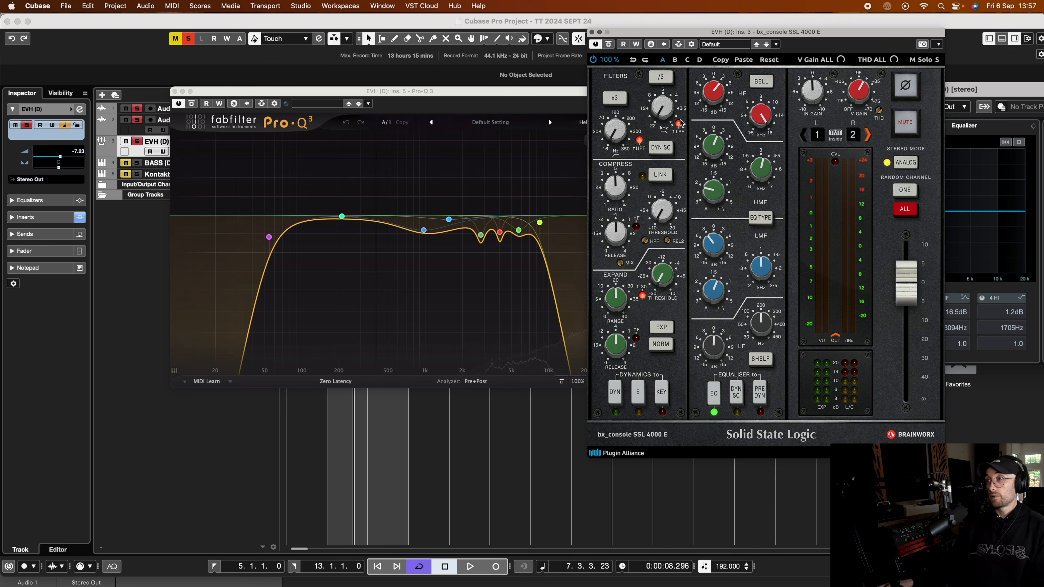
{"action": "left_click", "coordinate": [592, 32]}
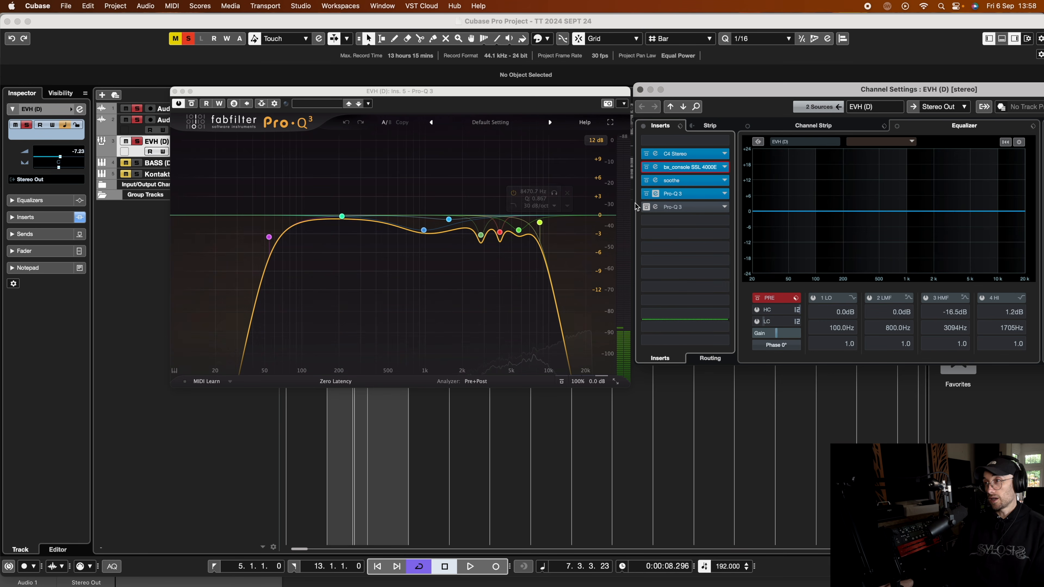
{"action": "left_click", "coordinate": [656, 168]}
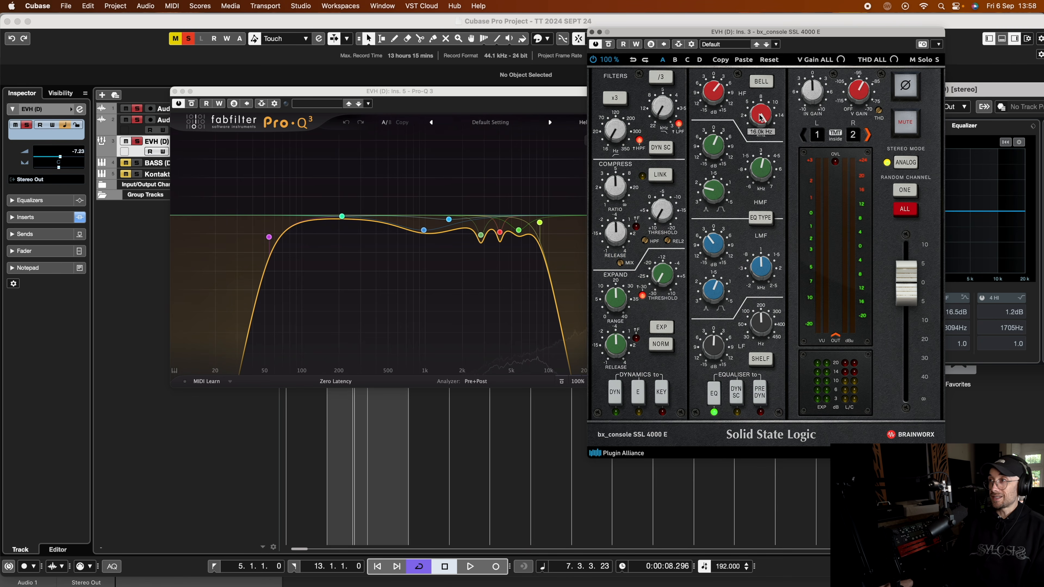
{"action": "mouse_move", "coordinate": [763, 121]}
{"action": "mouse_move", "coordinate": [722, 105]}
{"action": "left_click", "coordinate": [591, 32]}
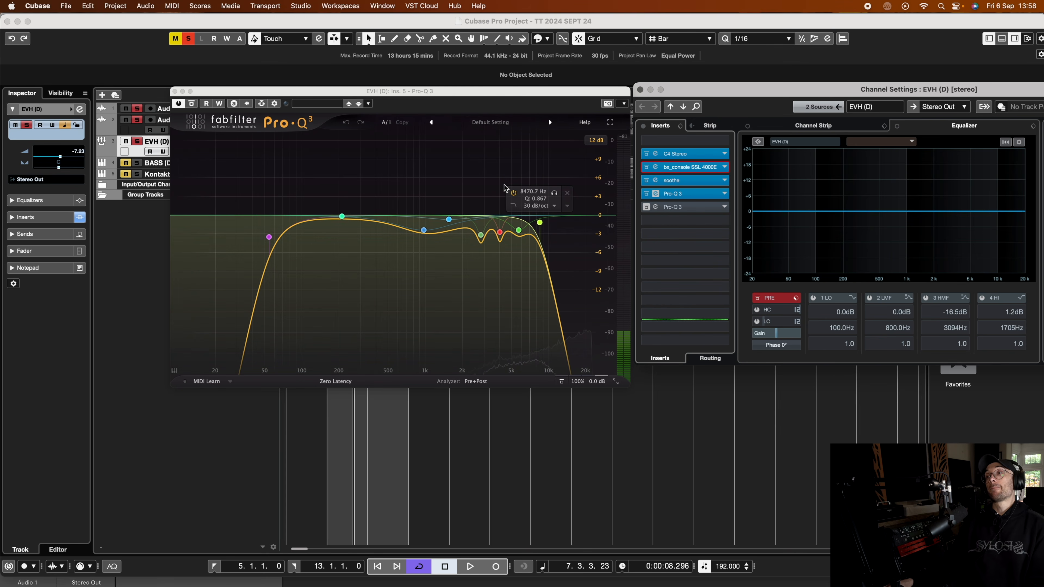
{"action": "left_click", "coordinate": [655, 167]}
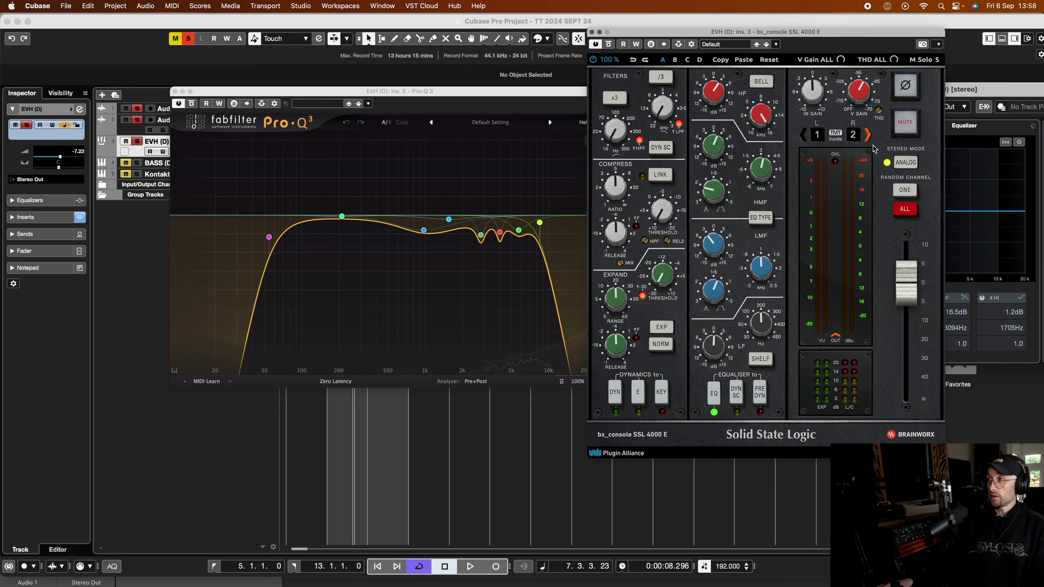
{"action": "left_click", "coordinate": [592, 32]}
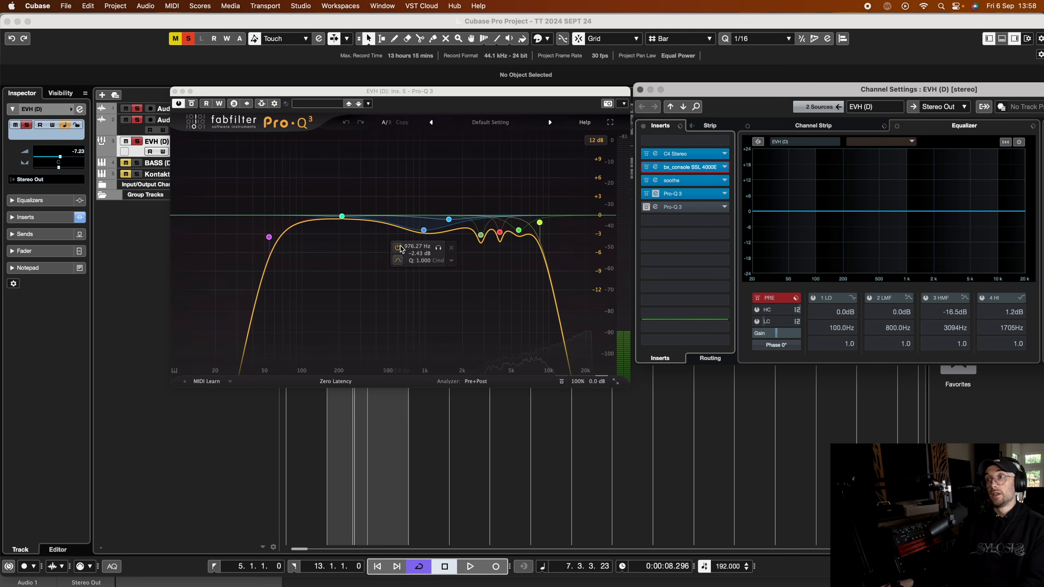
Make the 976 Hz bell cut shallower and slightly lower in frequency, and audition the 1552.9 Hz band in isolation.
{"action": "key", "text": "space"}
{"action": "mouse_move", "coordinate": [427, 233]}
{"action": "left_mouse_down"}
{"action": "mouse_move", "coordinate": [424, 177]}
{"action": "mouse_move", "coordinate": [420, 226]}
{"action": "left_mouse_up"}
{"action": "key", "text": "space"}
{"action": "key", "text": "space"}
{"action": "key", "text": "space"}
{"action": "key", "text": "space"}
{"action": "key", "text": "space"}
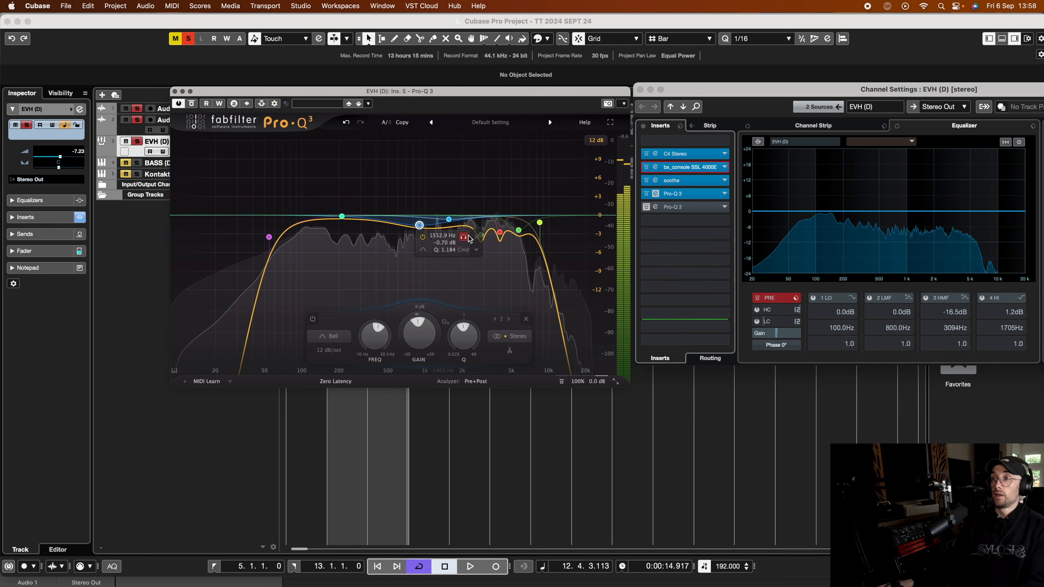
Set the bell cut near 2.8 kHz to 2794.0 Hz, -3.29 dB and a Q of 7.663, and play the loop.
{"action": "left_click", "coordinate": [482, 237]}
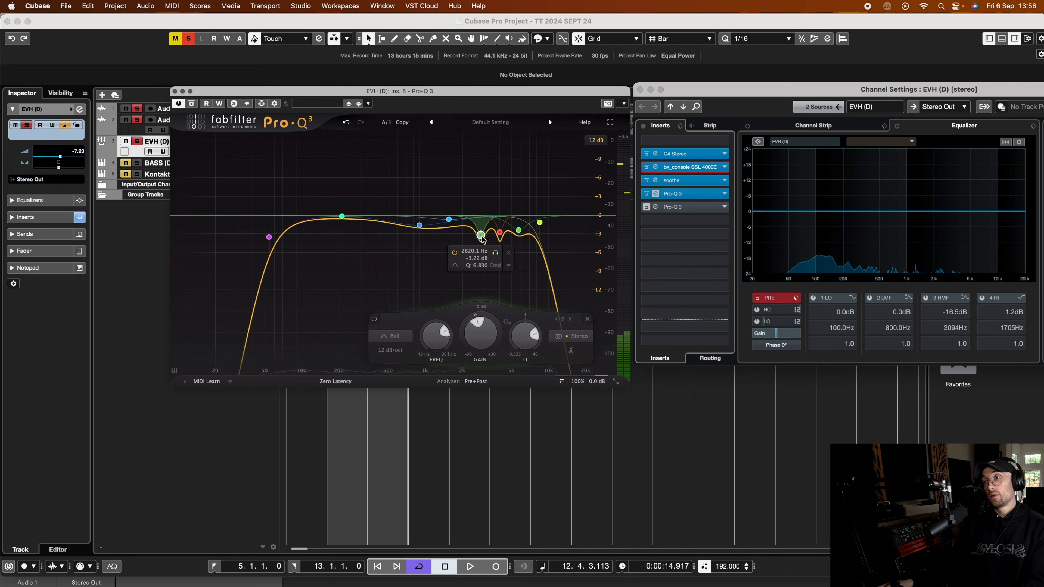
{"action": "left_click_drag", "start_coordinate": [481, 238], "coordinate": [481, 240]}
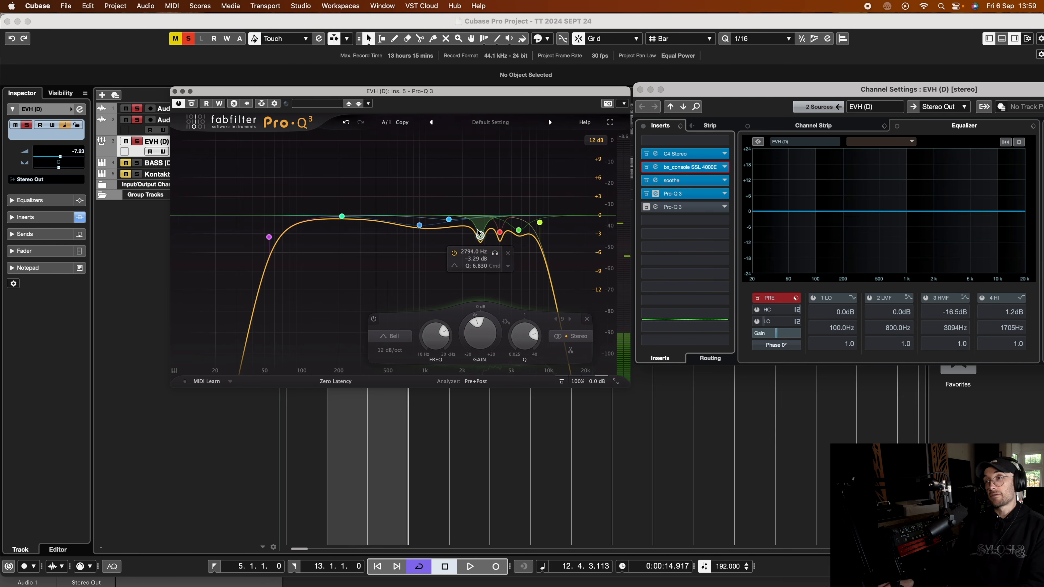
{"action": "left_click_drag", "start_coordinate": [534, 336], "coordinate": [532, 331]}
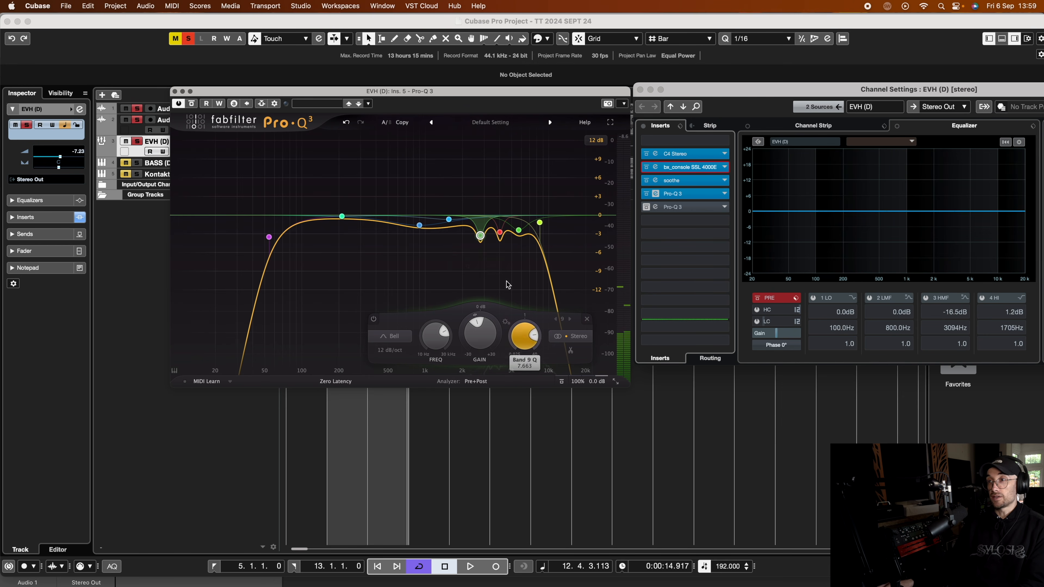
{"action": "key", "text": "space"}
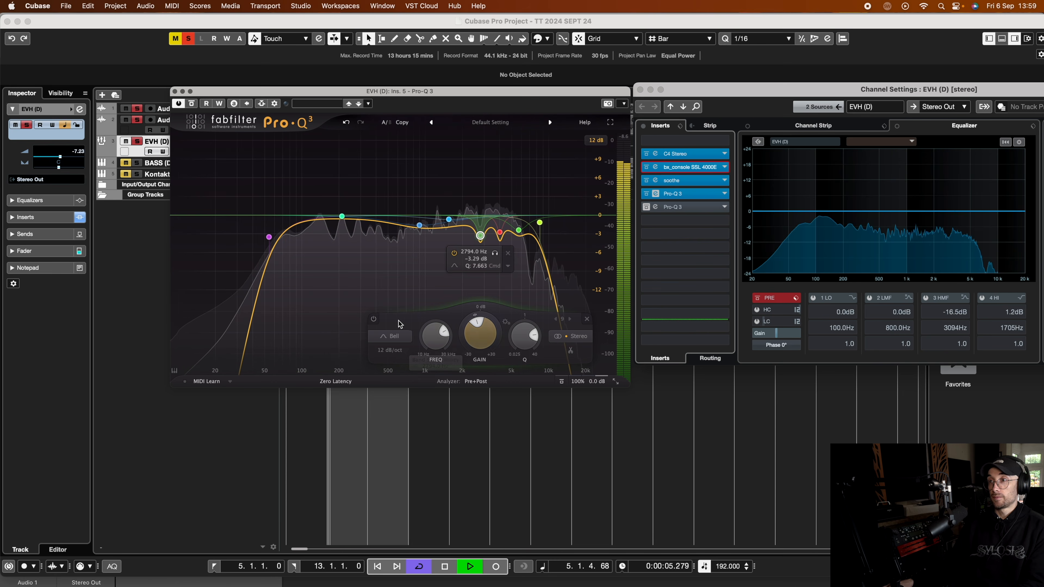
Compare the loop without the bell cut near 2.8 kHz, and set that cut to 2779.0 Hz and -3.61 dB.
{"action": "left_click", "coordinate": [374, 318]}
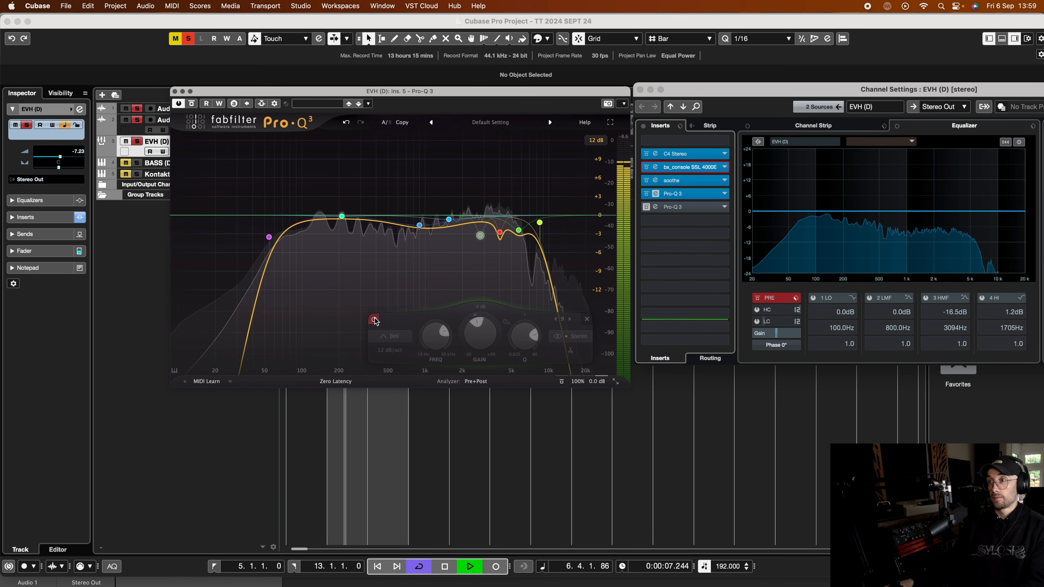
{"action": "key", "text": "space"}
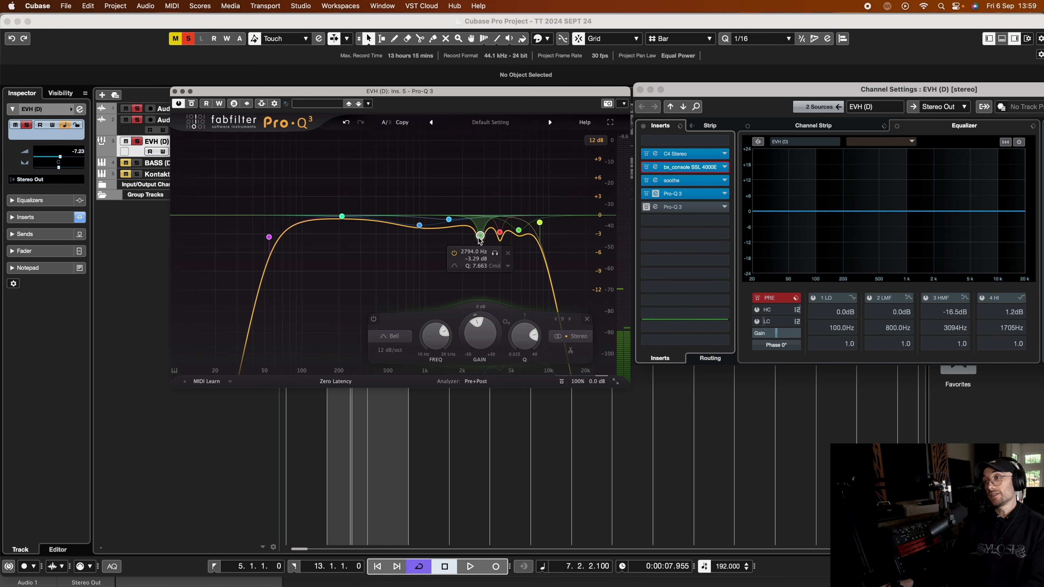
{"action": "left_click_drag", "start_coordinate": [478, 237], "coordinate": [478, 241]}
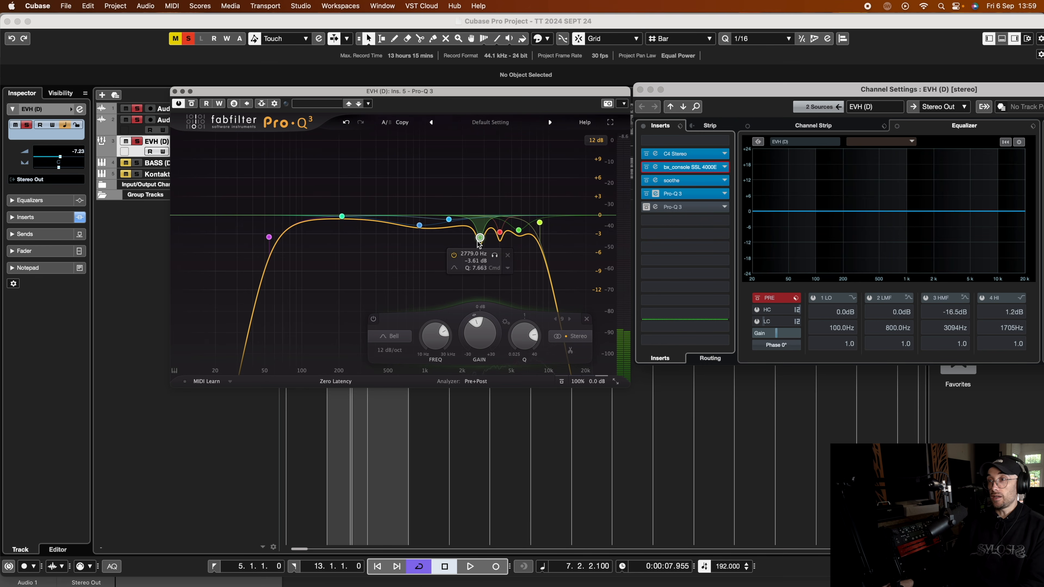
Reduce the band 4 cut to -0.95 dB and set the 5724.9 Hz bell to 5612.7 Hz and -1.47 dB during playback.
{"action": "left_click", "coordinate": [500, 232]}
{"action": "mouse_move", "coordinate": [490, 319]}
{"action": "left_mouse_down"}
{"action": "mouse_move", "coordinate": [490, 288]}
{"action": "mouse_move", "coordinate": [489, 326]}
{"action": "left_mouse_up"}
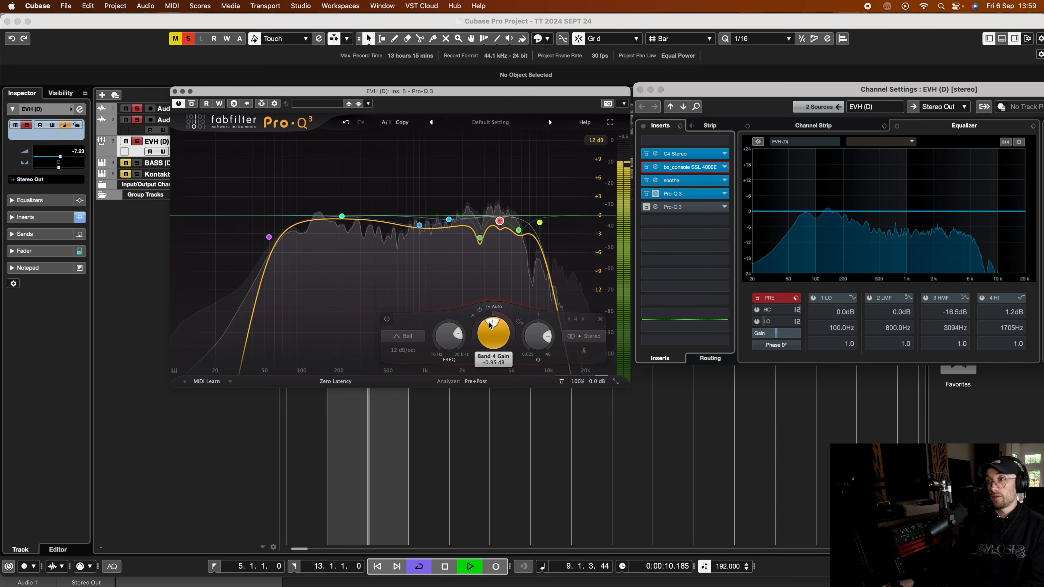
{"action": "key", "text": "space"}
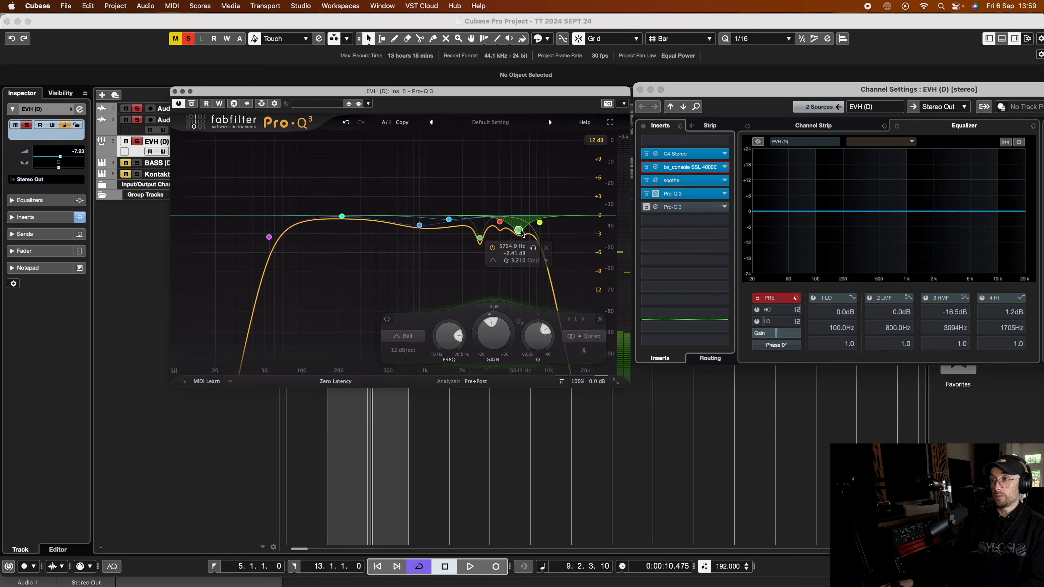
{"action": "key", "text": "space"}
{"action": "mouse_move", "coordinate": [519, 230]}
{"action": "left_mouse_down"}
{"action": "mouse_move", "coordinate": [518, 193]}
{"action": "mouse_move", "coordinate": [517, 225]}
{"action": "left_mouse_up"}
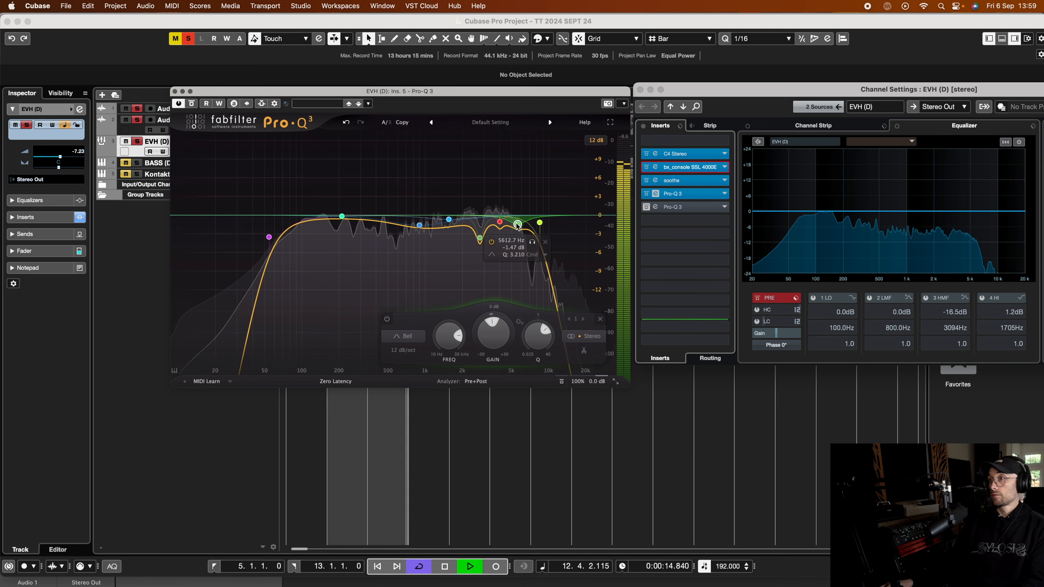
{"action": "key", "text": "space"}
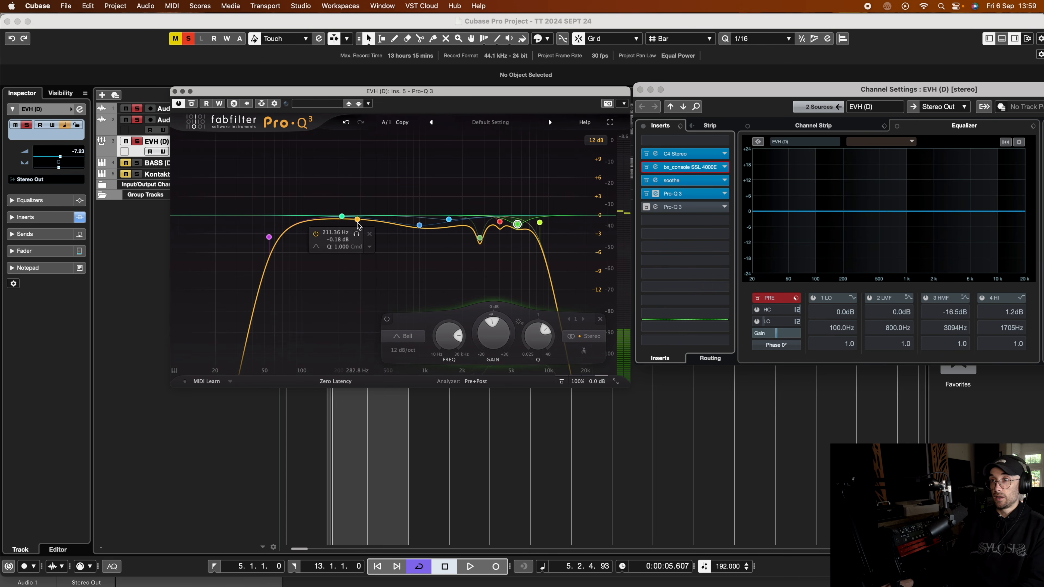
Close the first Pro-Q 3, activate and open the second one on the EVH channel, and audition its curve with the loop.
{"action": "left_click", "coordinate": [174, 91]}
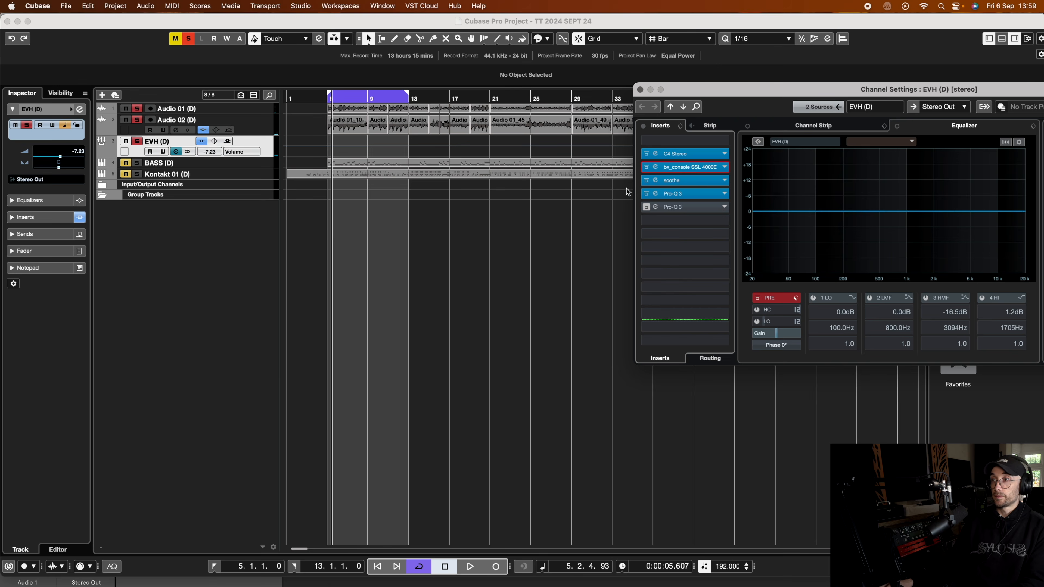
{"action": "left_click", "coordinate": [655, 207]}
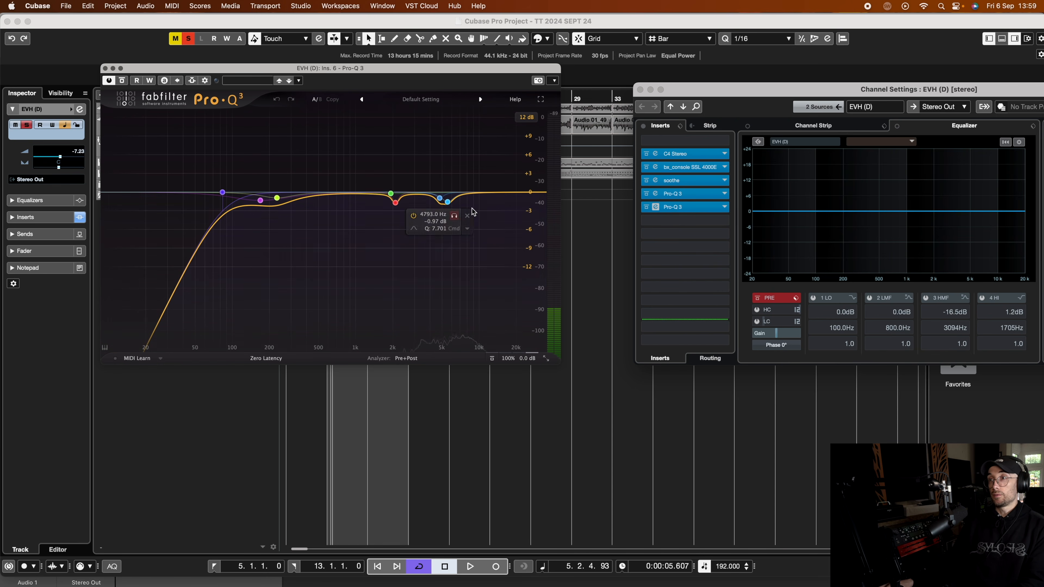
{"action": "key", "text": "space"}
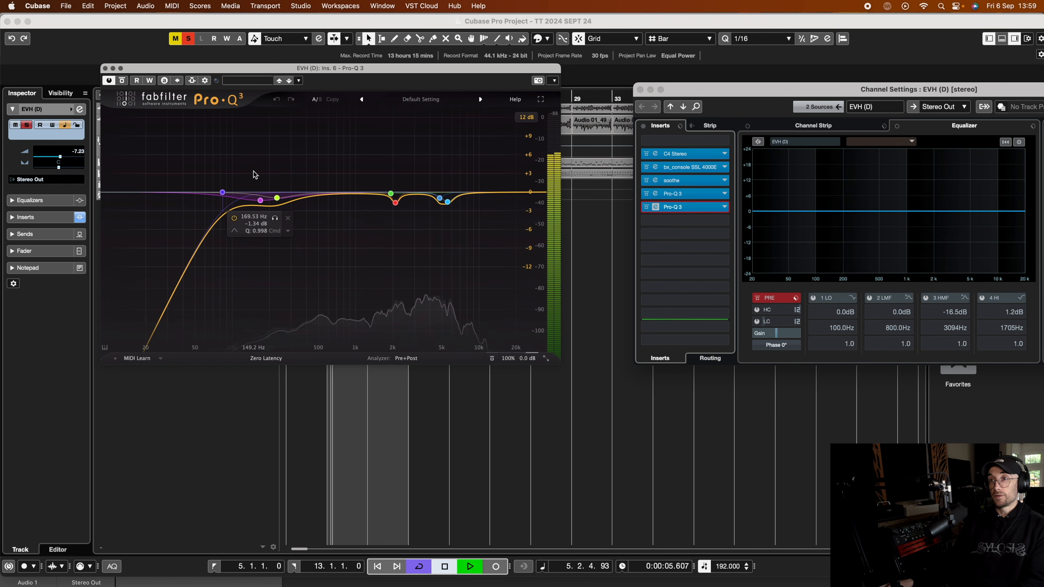
{"action": "left_click", "coordinate": [276, 219]}
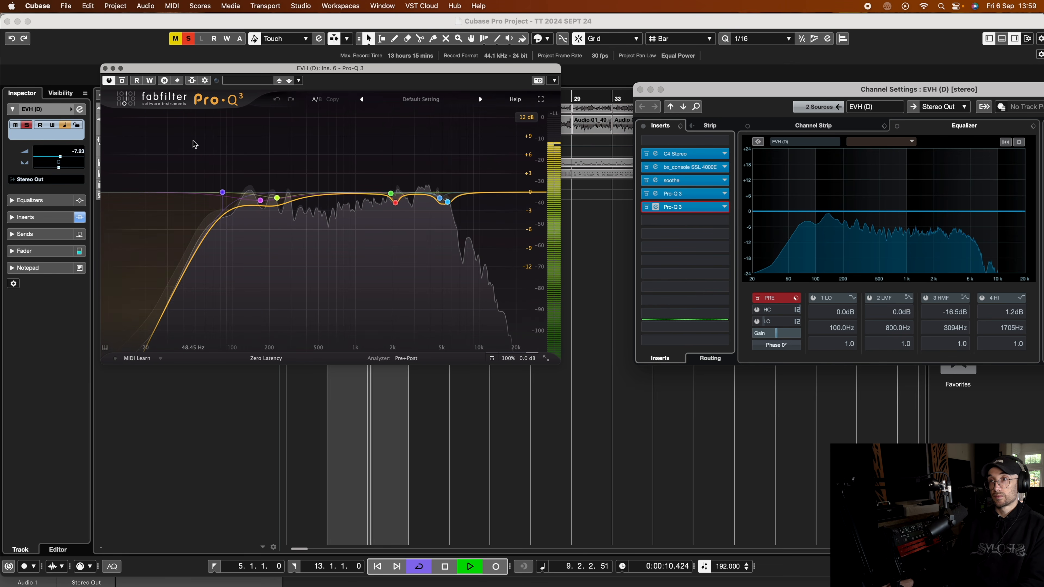
{"action": "key", "text": "space"}
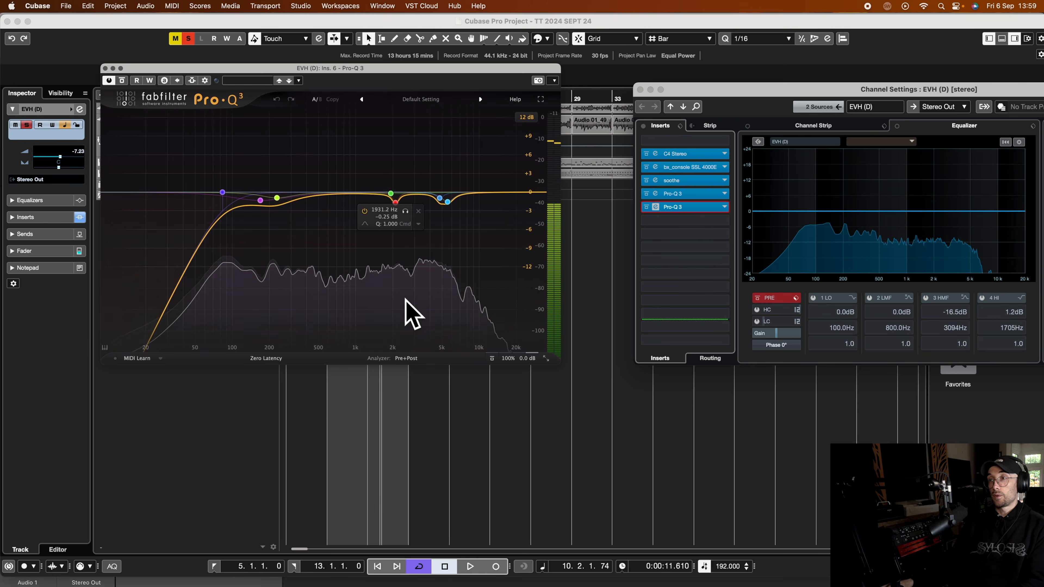
{"action": "key", "text": "space"}
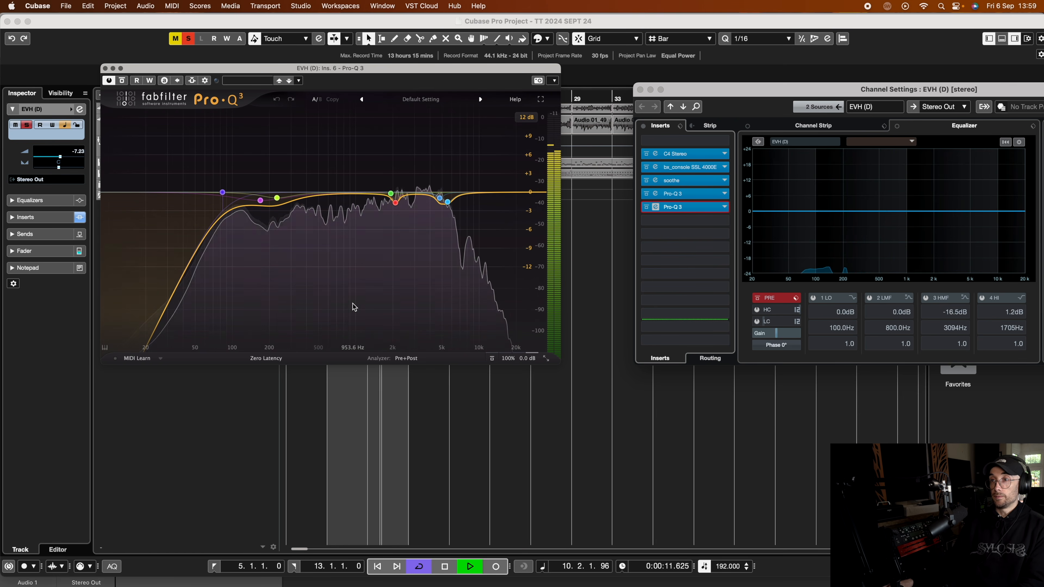
{"action": "left_click_drag", "start_coordinate": [326, 306], "coordinate": [357, 201]}
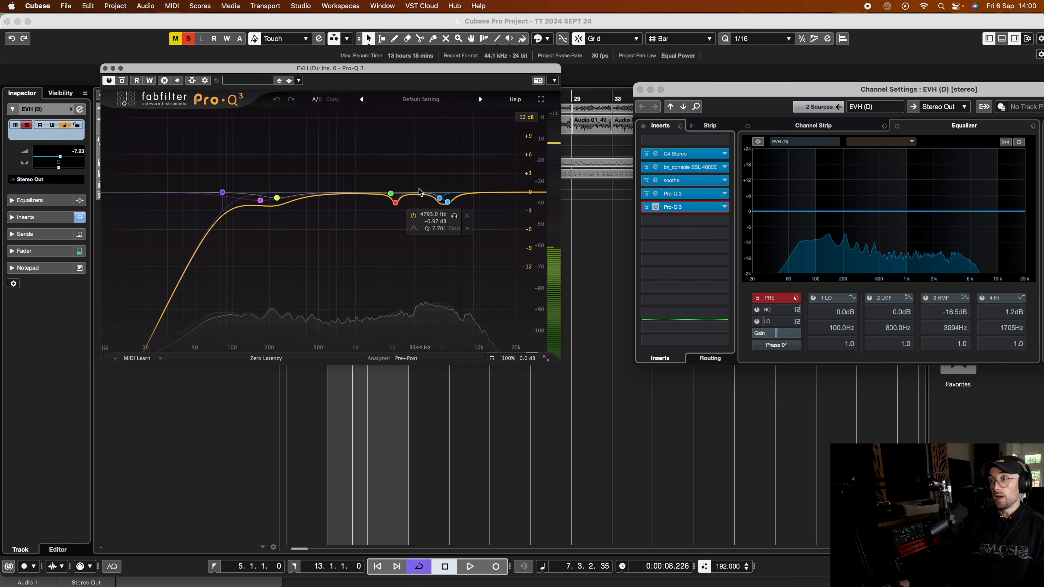
Try a +2.17 dB bell boost at 3124.0 Hz with a Q of 3.515 in the second Pro-Q 3, closing the plug-in.
{"action": "mouse_move", "coordinate": [423, 195]}
{"action": "left_mouse_down"}
{"action": "mouse_move", "coordinate": [426, 183]}
{"action": "mouse_move", "coordinate": [416, 185]}
{"action": "left_mouse_up"}
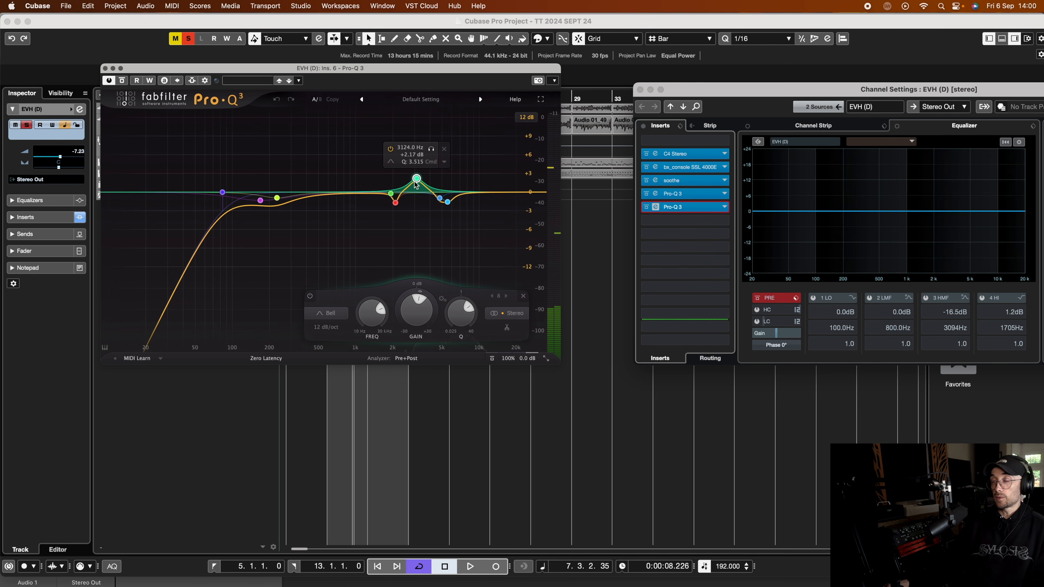
{"action": "left_click", "coordinate": [524, 297]}
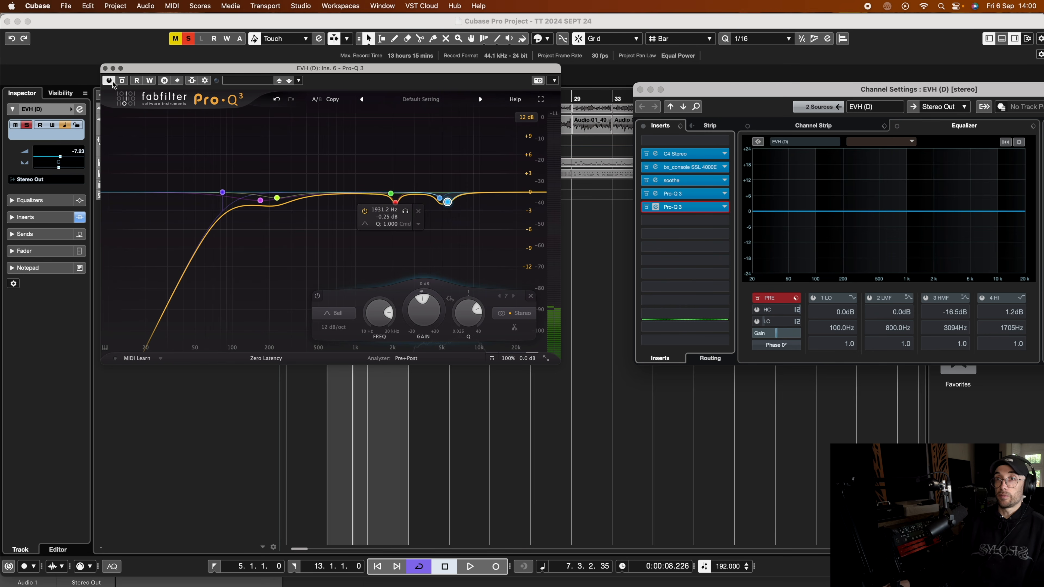
{"action": "left_click", "coordinate": [104, 69]}
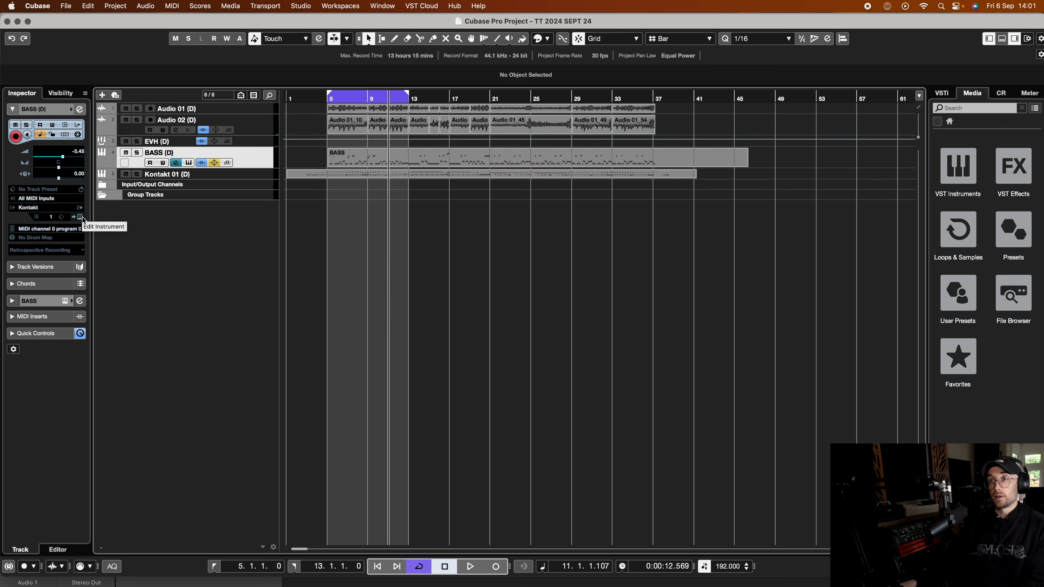
Look over the BASS track's Kontakt instrument, and solo the track with its channel settings open and the loop playing.
{"action": "left_click", "coordinate": [80, 218]}
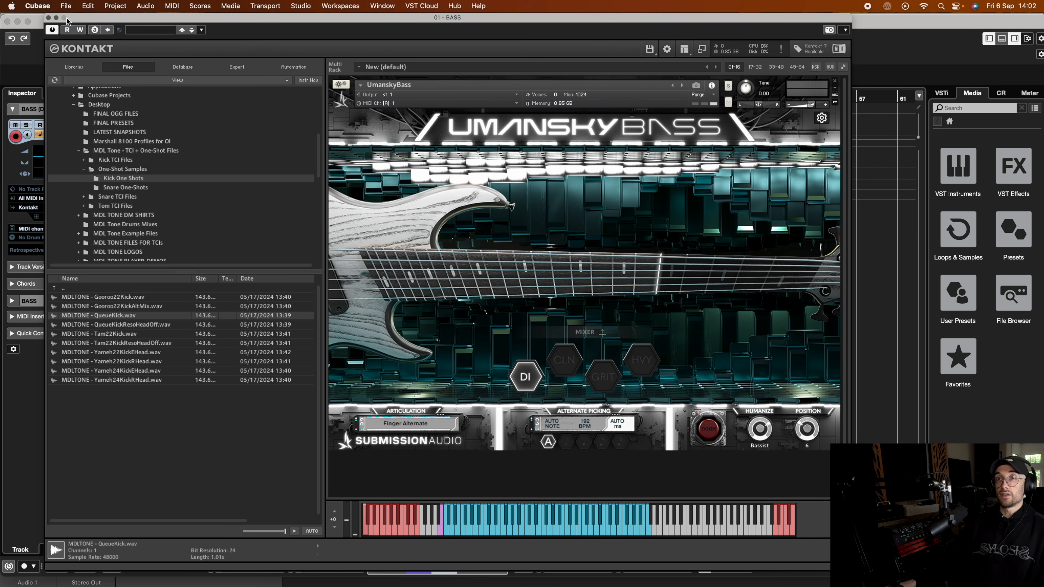
{"action": "left_click", "coordinate": [48, 18]}
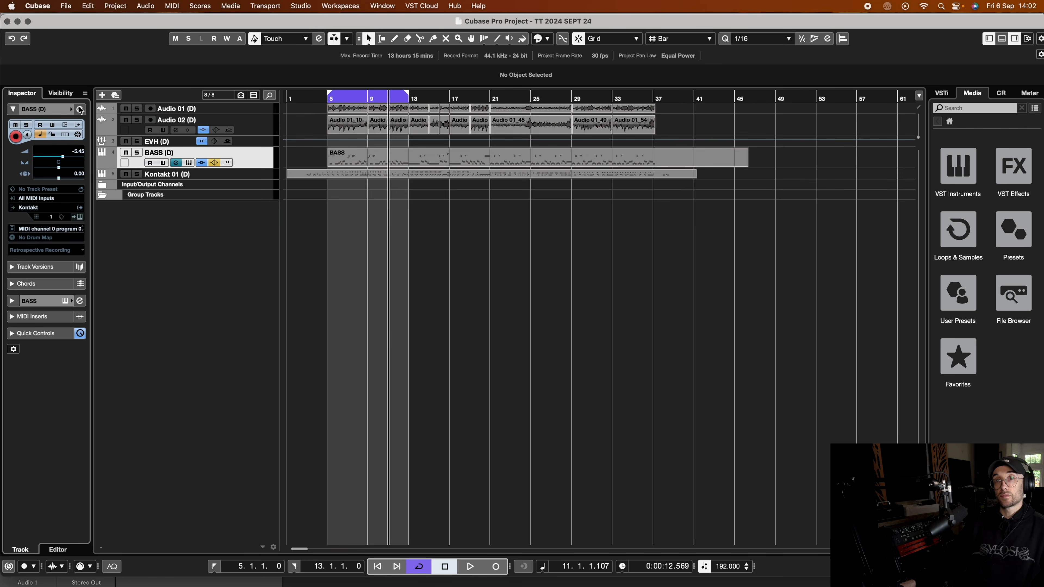
{"action": "left_click", "coordinate": [136, 152]}
{"action": "key", "text": "space"}
{"action": "left_click", "coordinate": [80, 110]}
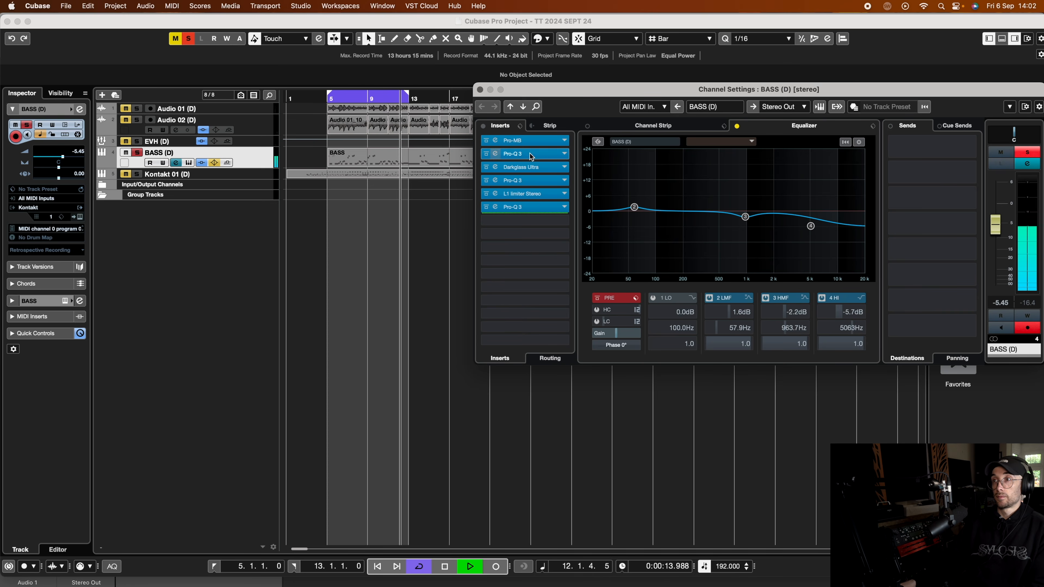
Examine the BASS channel's Pro-MB compression bands and first Pro-Q 3 curve while playing the loop, closing each plug-in.
{"action": "left_click", "coordinate": [496, 141]}
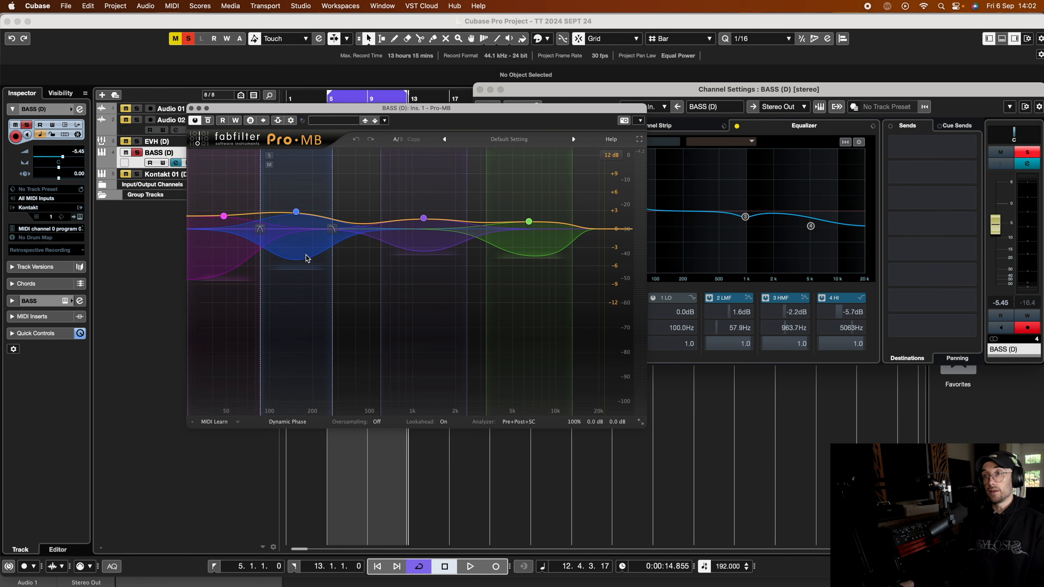
{"action": "key", "text": "space"}
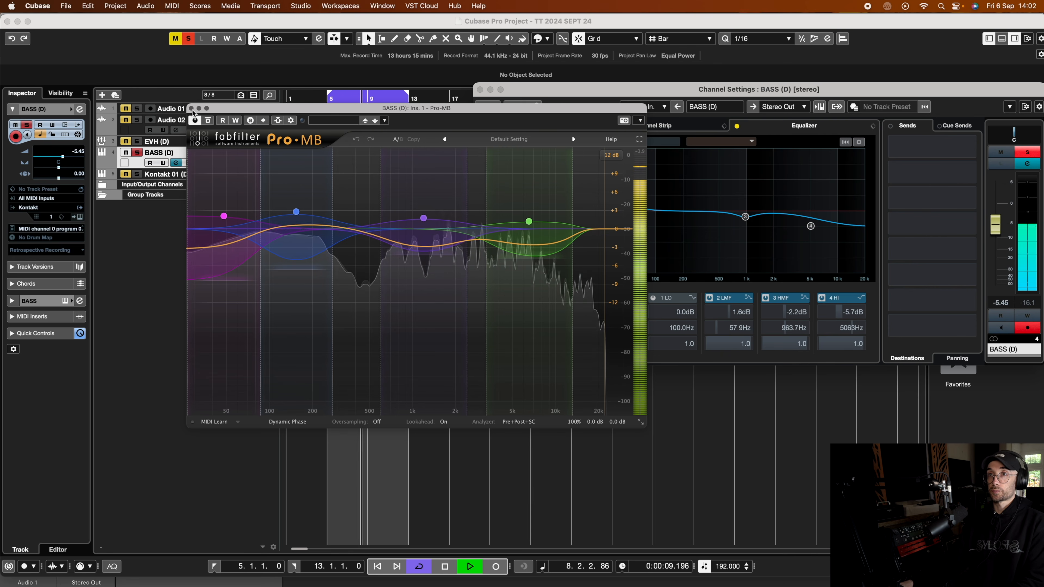
{"action": "key", "text": "space"}
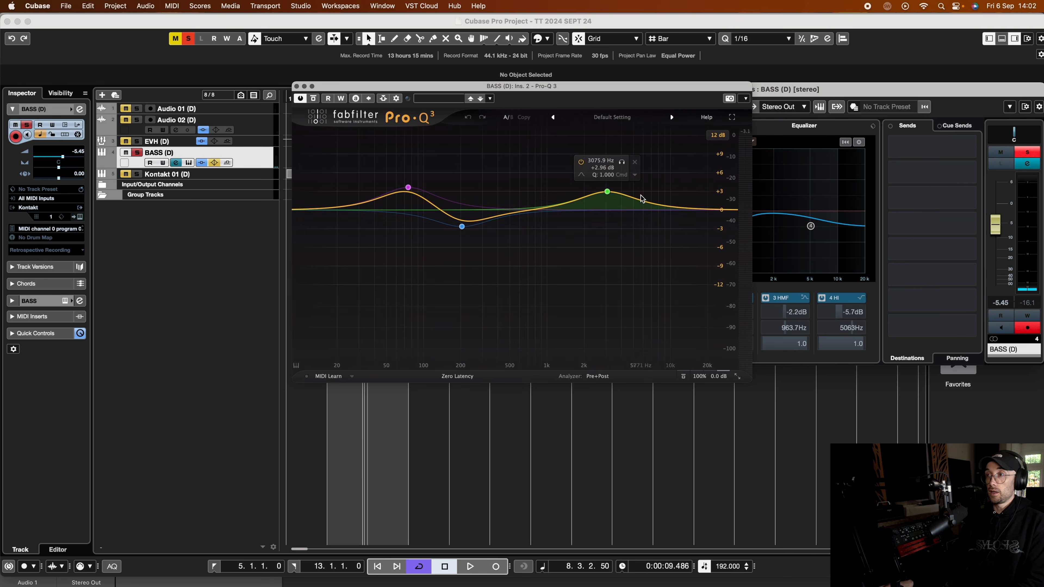
{"action": "key", "text": "space"}
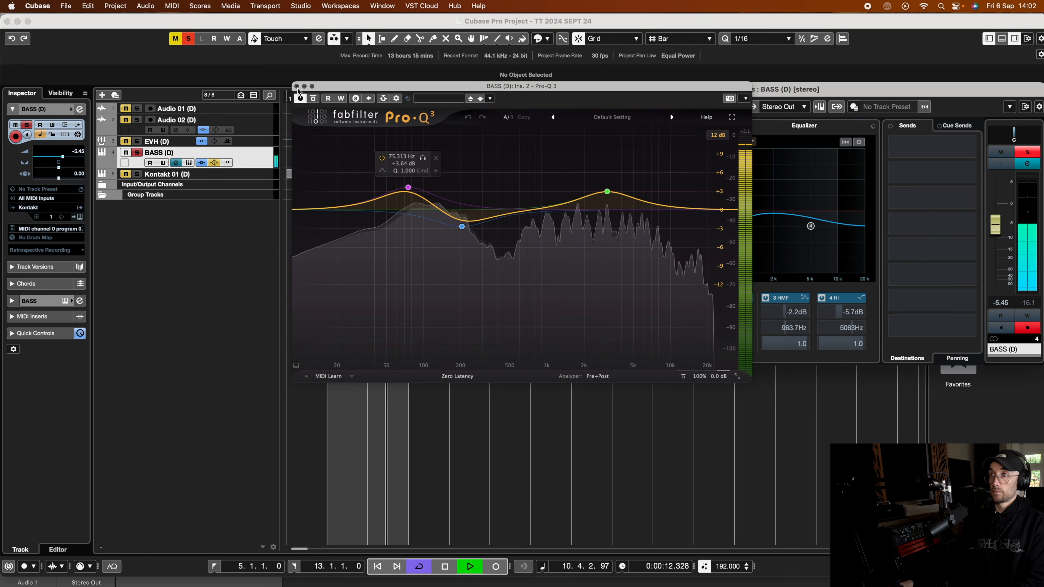
{"action": "left_click", "coordinate": [313, 98]}
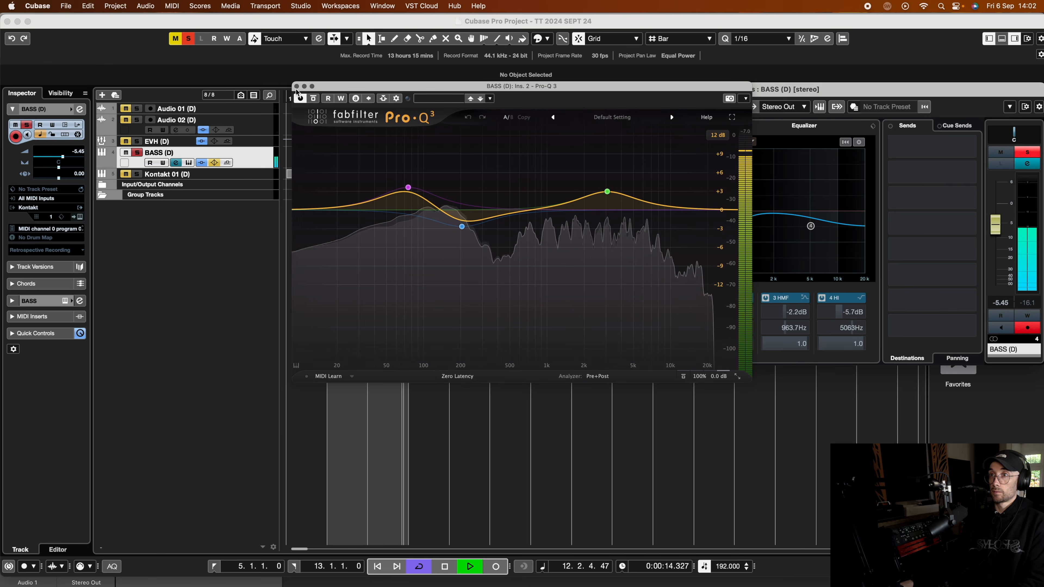
{"action": "left_click", "coordinate": [296, 87]}
{"action": "key", "text": "space"}
Open the Darkglass Ultra insert, adjust the pedal's Blend slightly while listening to the bass, and close the plug-in.
{"action": "left_click", "coordinate": [494, 168]}
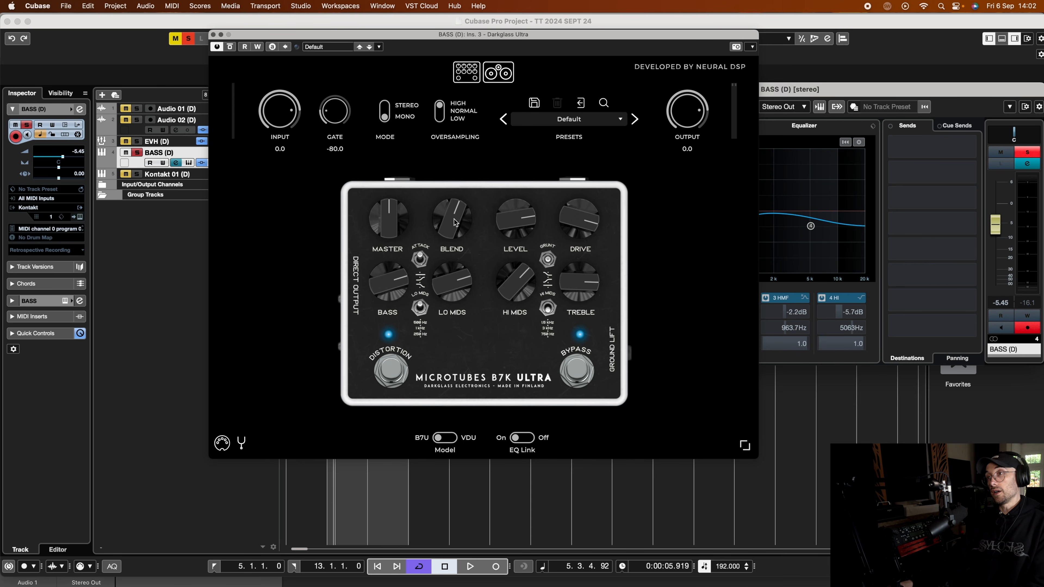
{"action": "left_click_drag", "start_coordinate": [455, 223], "coordinate": [396, 221]}
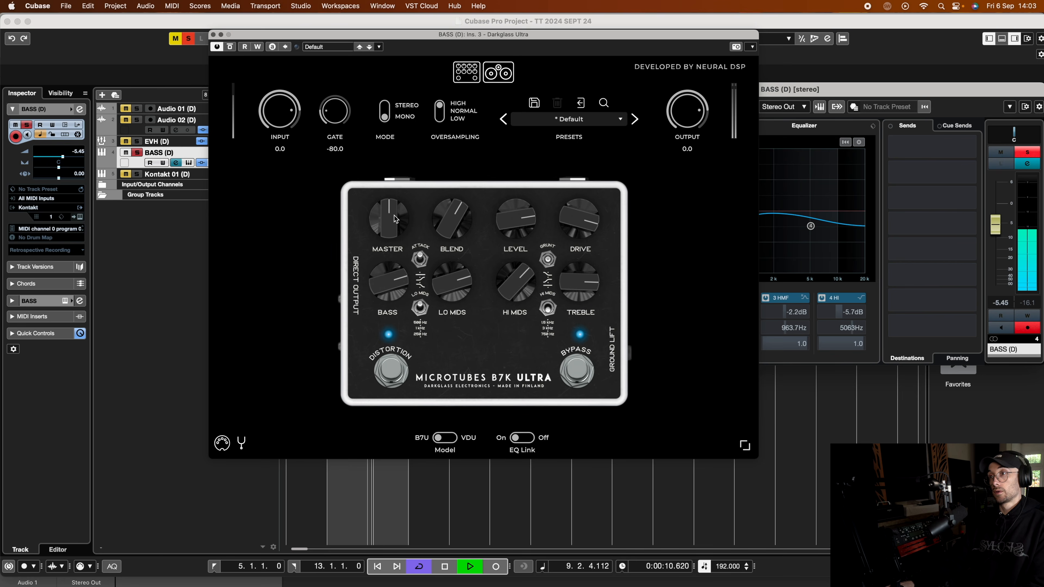
{"action": "left_click", "coordinate": [213, 34]}
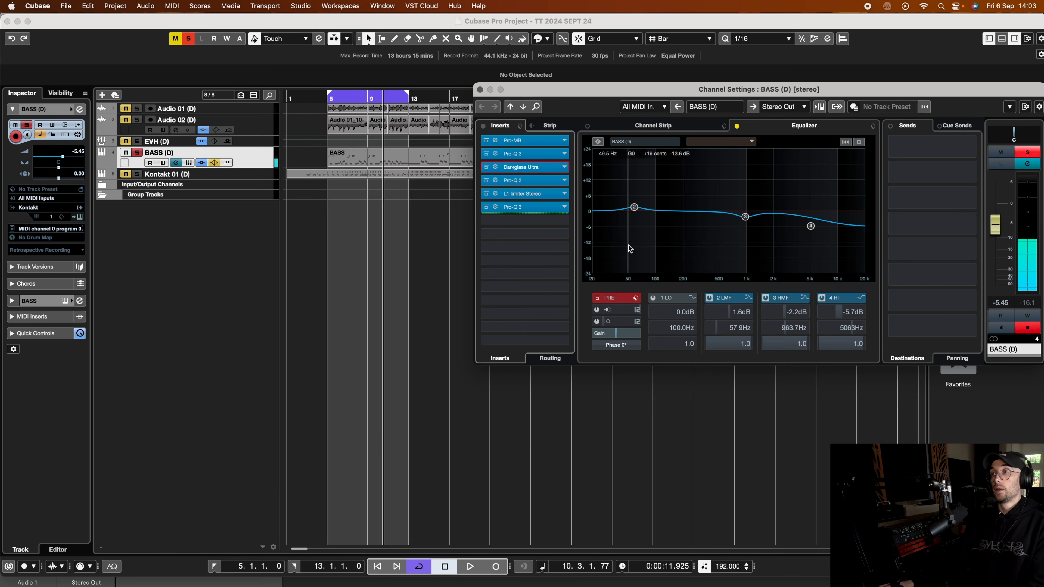
Open the Pro-Q 3 following the Darkglass Ultra and examine its low-end and low-mid bell cuts against the playing loop.
{"action": "left_click", "coordinate": [496, 182]}
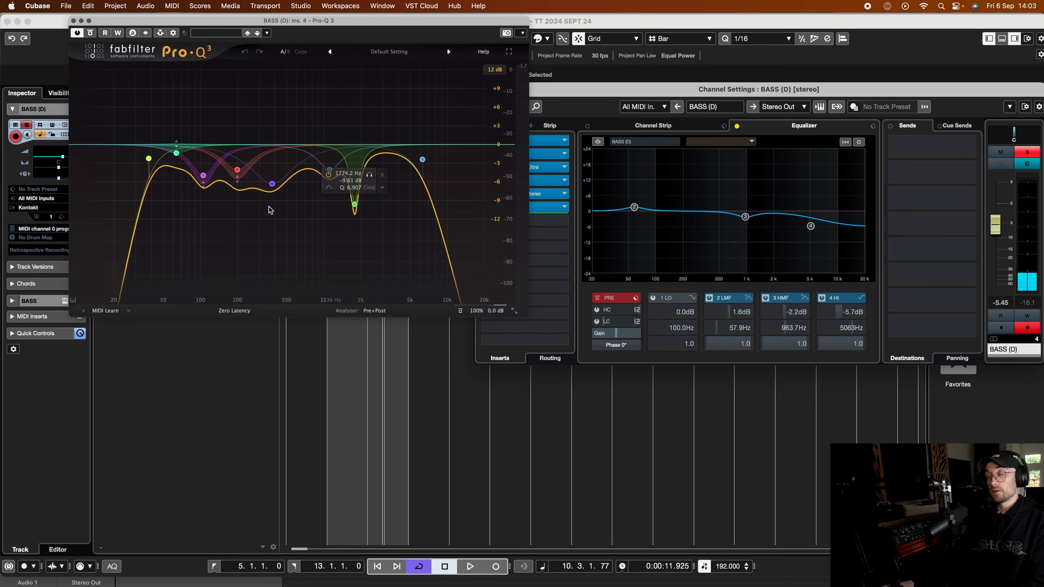
{"action": "key", "text": "space"}
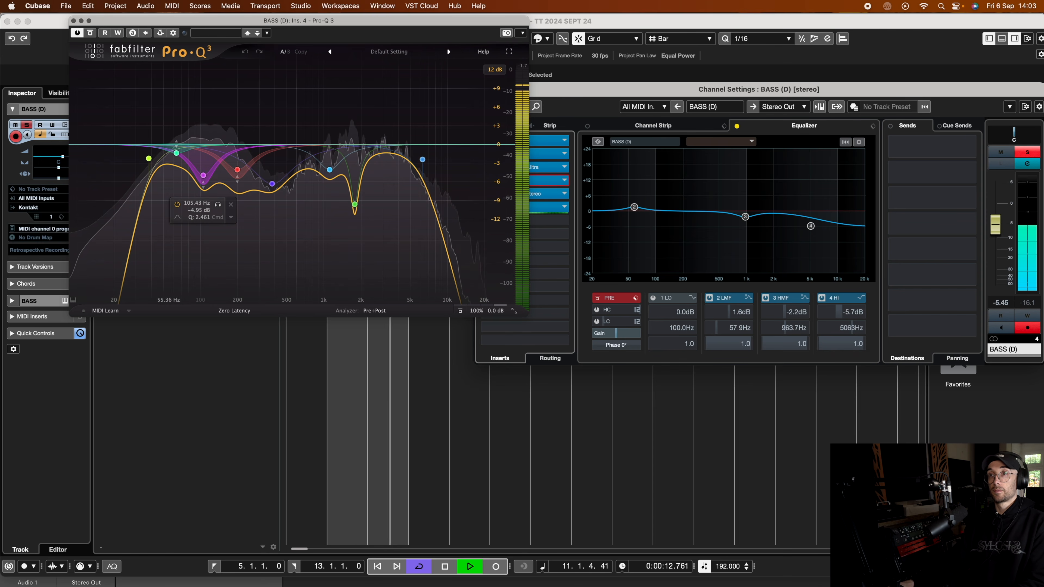
{"action": "key", "text": "space"}
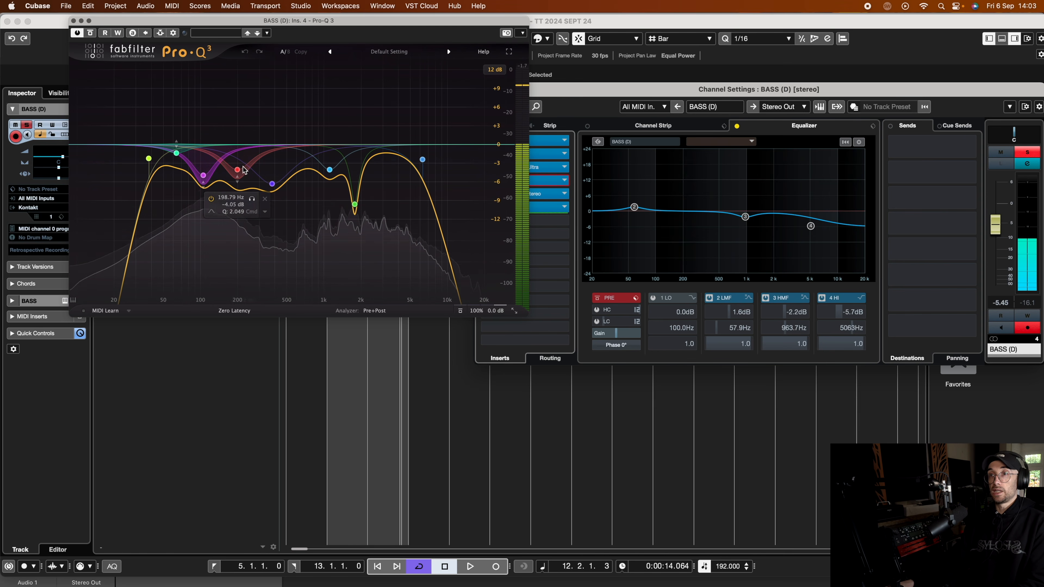
{"action": "key", "text": "space"}
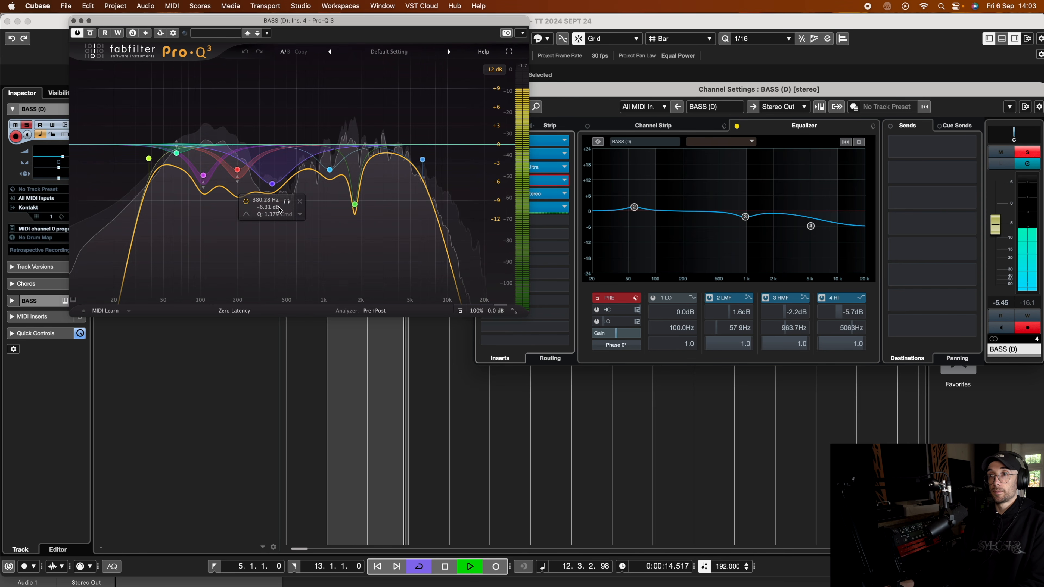
{"action": "key", "text": "space"}
Move the 380.28 Hz bell cut to 324.66 Hz and -5.45 dB while the loop plays.
{"action": "left_click", "coordinate": [272, 184]}
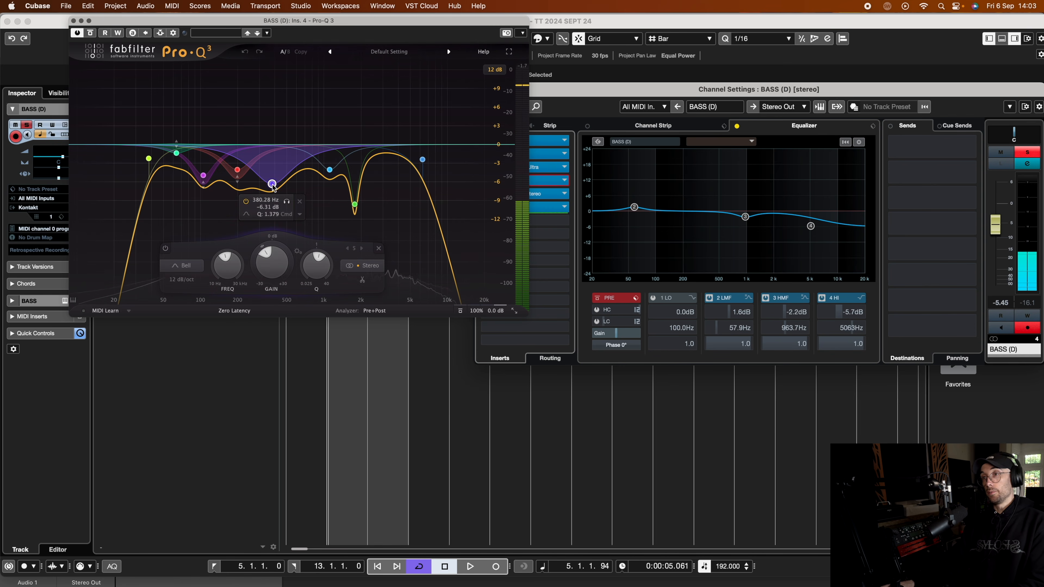
{"action": "key", "text": "space"}
{"action": "mouse_move", "coordinate": [273, 185]}
{"action": "left_mouse_down"}
{"action": "mouse_move", "coordinate": [274, 101]}
{"action": "mouse_move", "coordinate": [264, 178]}
{"action": "left_mouse_up"}
{"action": "key", "text": "space"}
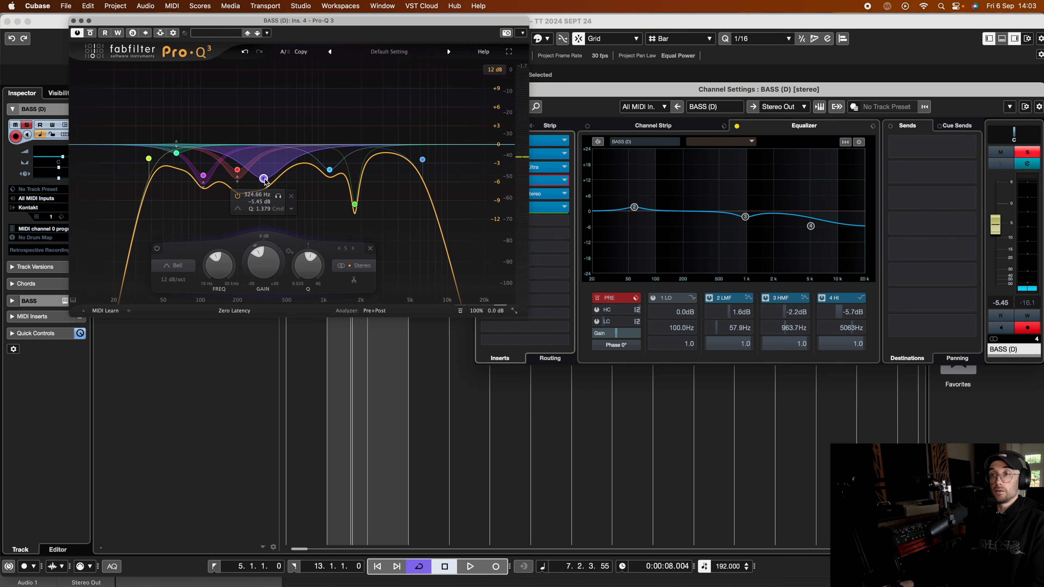
Deepen the bell cut near 325 Hz and add a bell at 657.36 Hz with +0.18 dB gain and a Q of 2.095.
{"action": "key", "text": "space"}
{"action": "left_click_drag", "start_coordinate": [263, 185], "coordinate": [301, 159]}
{"action": "key", "text": "space"}
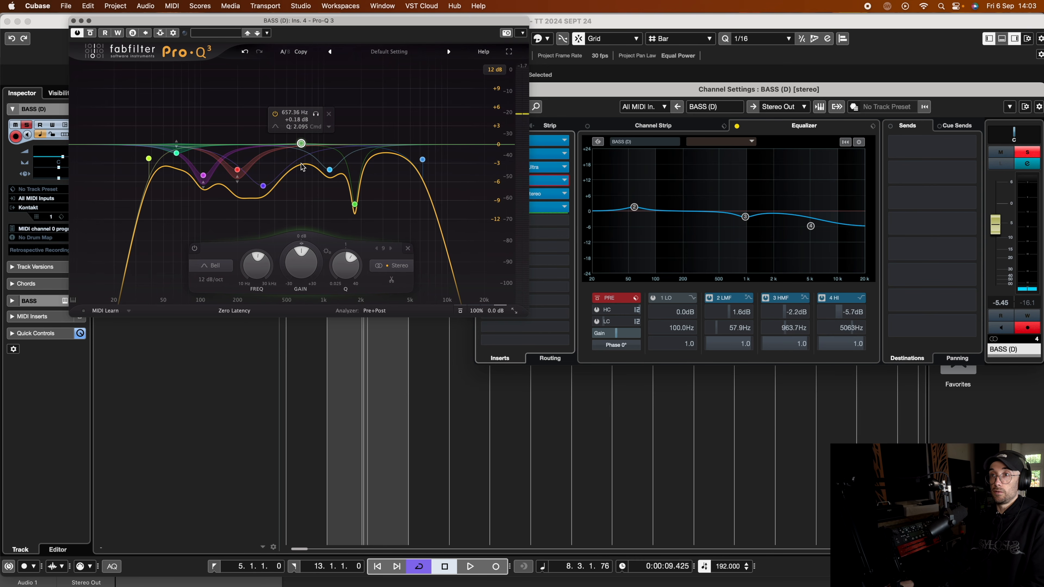
Audition the bell at 657.36 Hz during playback and remove it from the Pro-Q 3.
{"action": "key", "text": "space"}
{"action": "mouse_move", "coordinate": [302, 145]}
{"action": "left_mouse_down"}
{"action": "mouse_move", "coordinate": [305, 87]}
{"action": "mouse_move", "coordinate": [300, 153]}
{"action": "left_mouse_up"}
{"action": "left_click", "coordinate": [407, 249]}
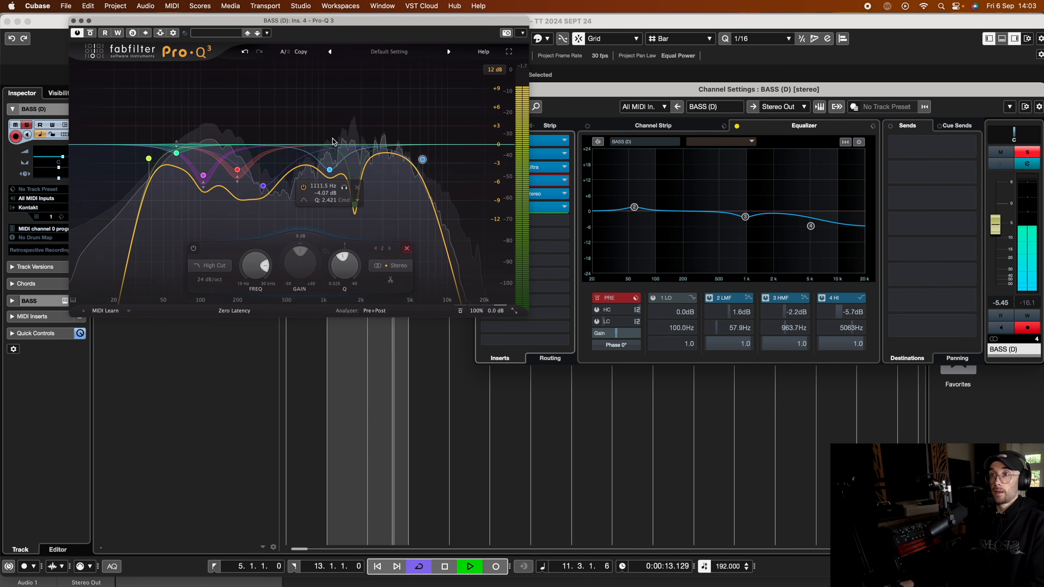
{"action": "key", "text": "space"}
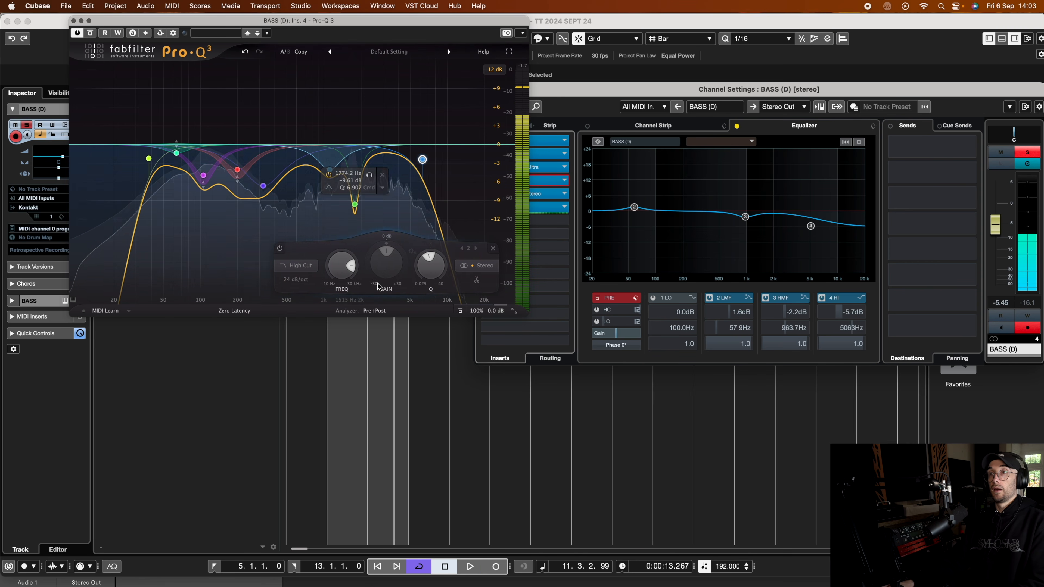
Ease the narrow bell cut at 1774.2 Hz to -7.92 dB, shift it to 1631.6 Hz, and close the plug-in.
{"action": "left_click", "coordinate": [356, 203]}
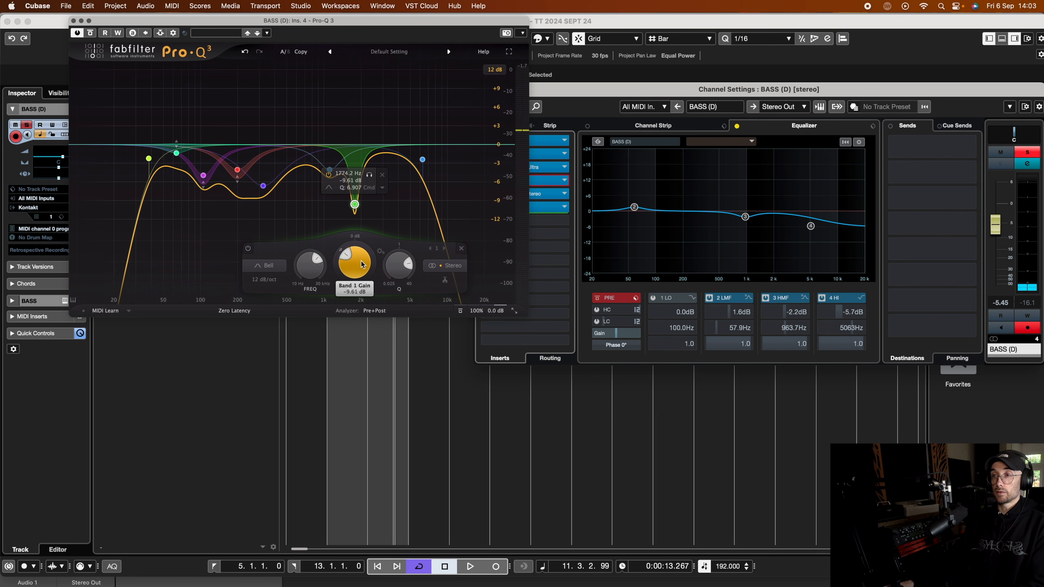
{"action": "key", "text": "space"}
{"action": "mouse_move", "coordinate": [350, 258]}
{"action": "left_mouse_down"}
{"action": "mouse_move", "coordinate": [371, 249]}
{"action": "mouse_move", "coordinate": [348, 254]}
{"action": "left_mouse_up"}
{"action": "mouse_move", "coordinate": [356, 198]}
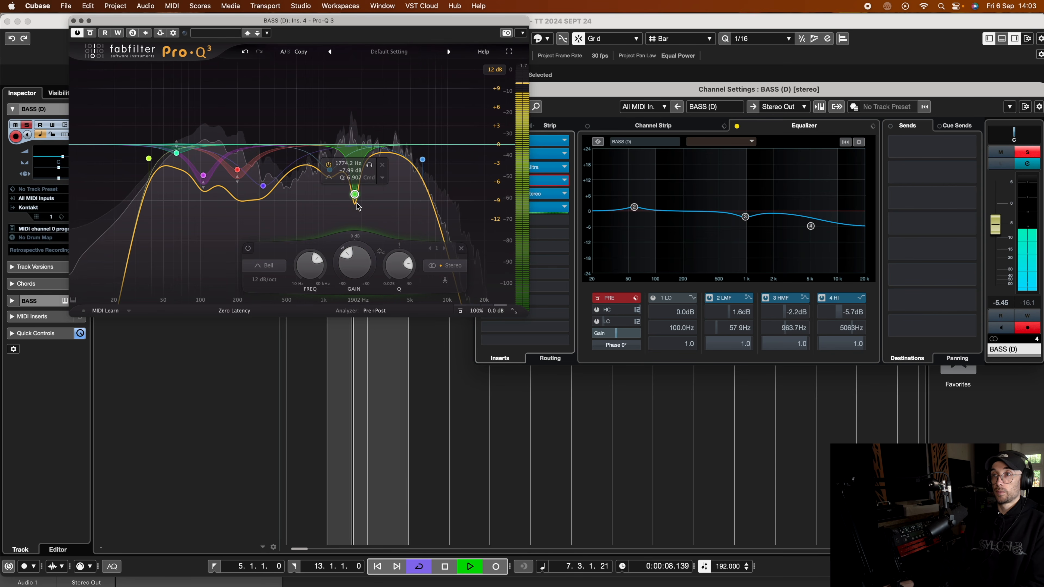
{"action": "left_click_drag", "start_coordinate": [355, 196], "coordinate": [350, 196]}
{"action": "key", "text": "space"}
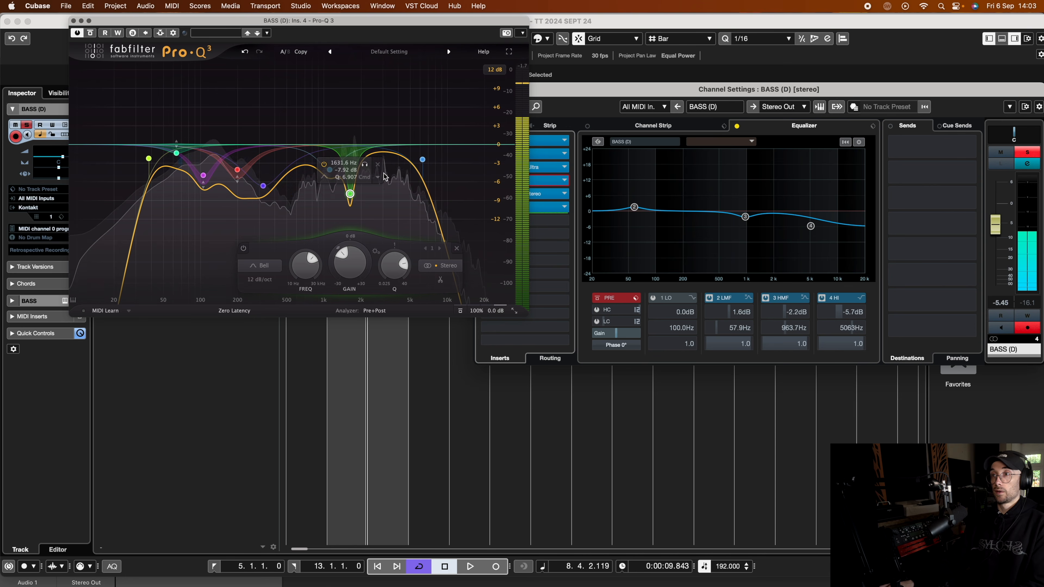
{"action": "mouse_move", "coordinate": [422, 160]}
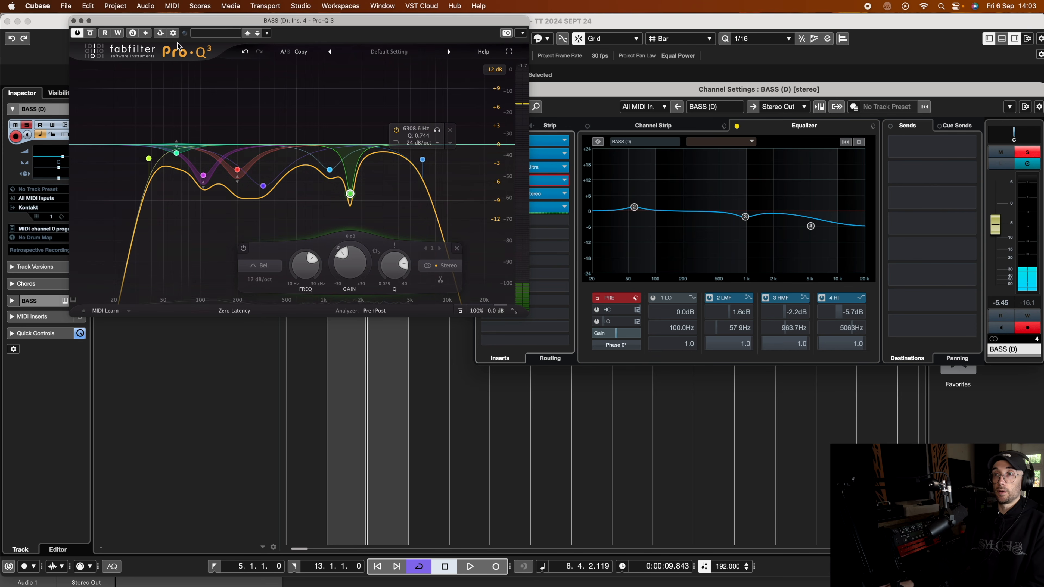
{"action": "left_click", "coordinate": [74, 21]}
Open the L1 limiter Stereo insert, lower its linked threshold and ceiling to -14.3 against the loop, and close it.
{"action": "left_click", "coordinate": [499, 197]}
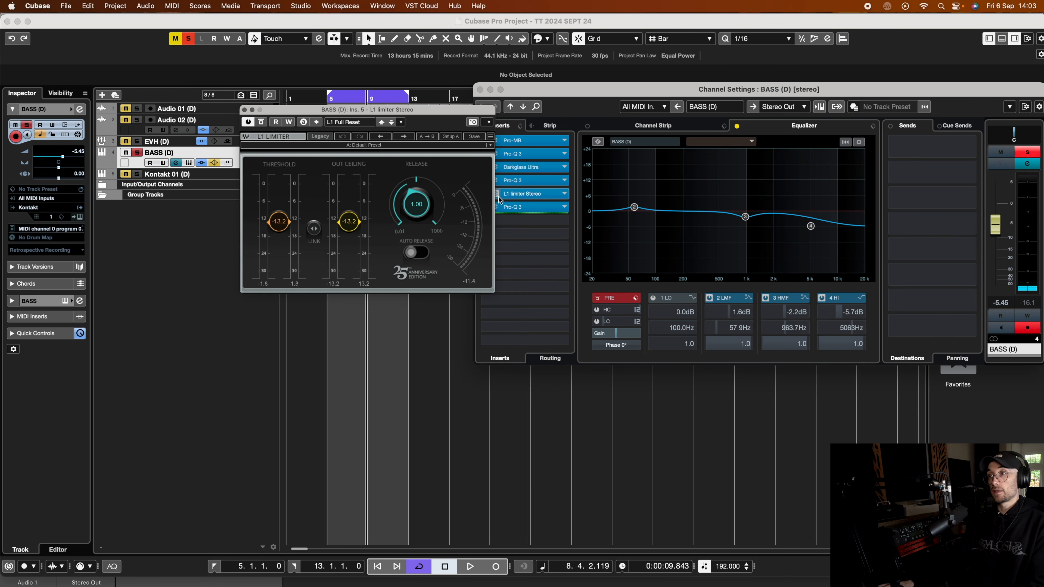
{"action": "key", "text": "space"}
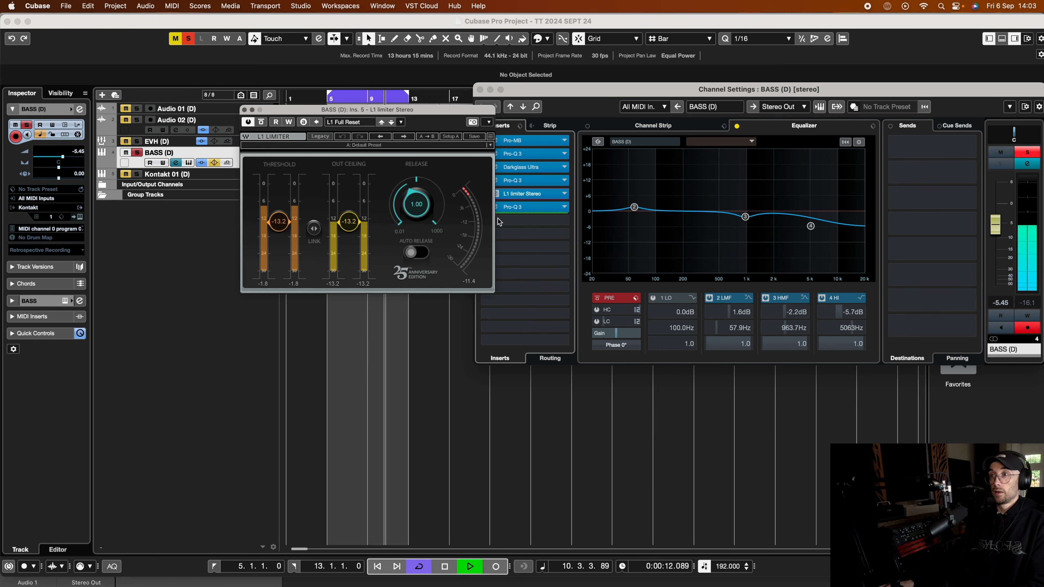
{"action": "key", "text": "space"}
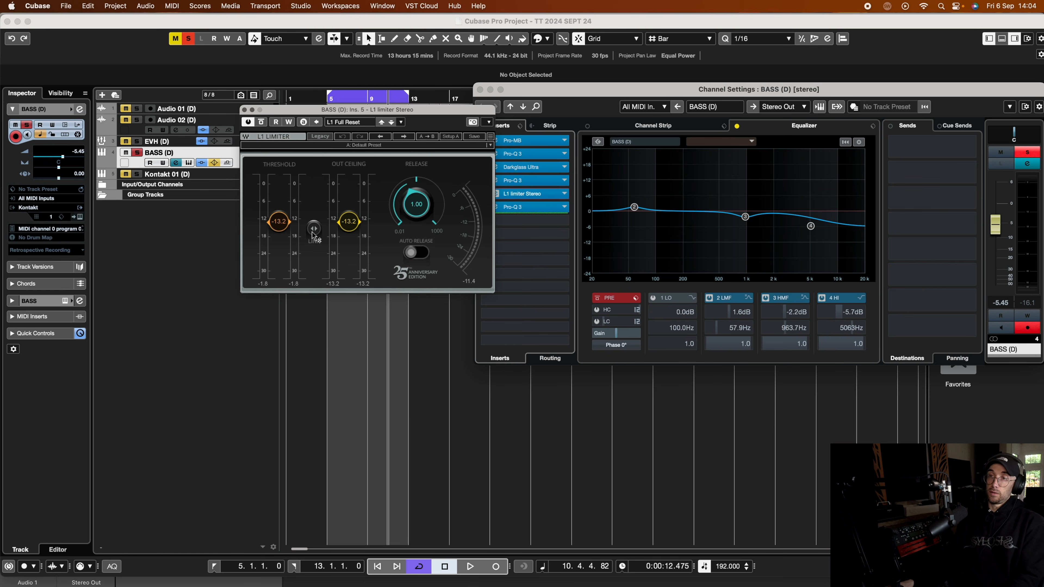
{"action": "mouse_move", "coordinate": [314, 232]}
{"action": "left_mouse_down"}
{"action": "mouse_move", "coordinate": [313, 258]}
{"action": "mouse_move", "coordinate": [314, 236]}
{"action": "left_mouse_up"}
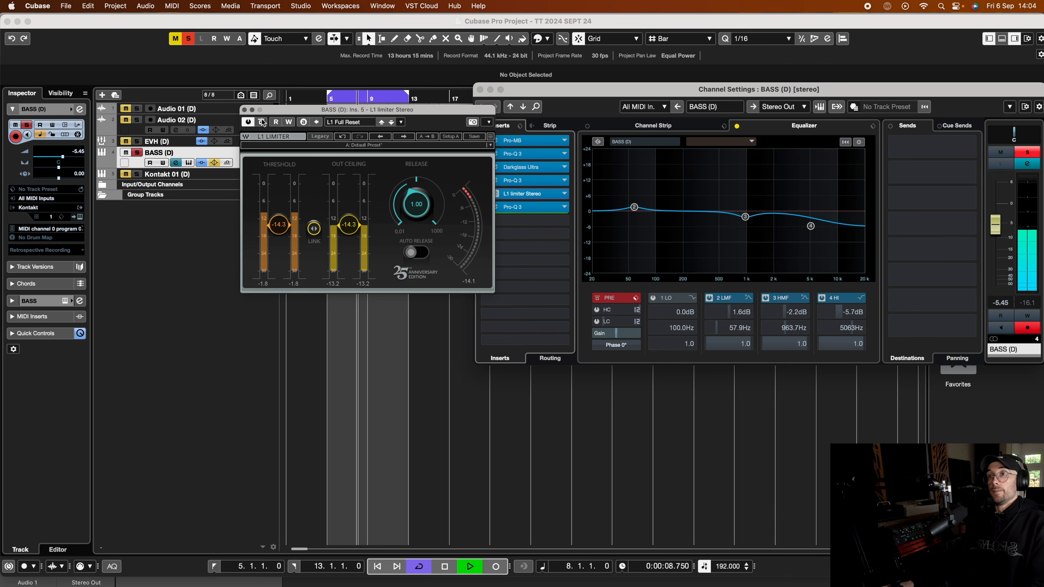
{"action": "key", "text": "space"}
{"action": "key", "text": "super+w"}
Open the last Pro-Q 3 in the bass chain, examine its EQ curve against the playing loop, and close it.
{"action": "left_click", "coordinate": [495, 206]}
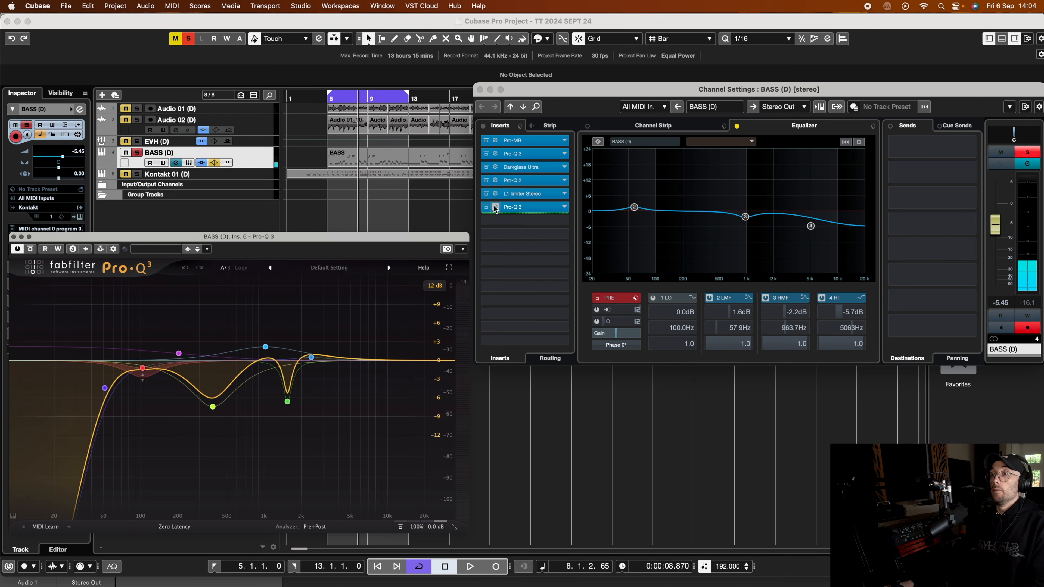
{"action": "left_click_drag", "start_coordinate": [238, 234], "coordinate": [432, 138]}
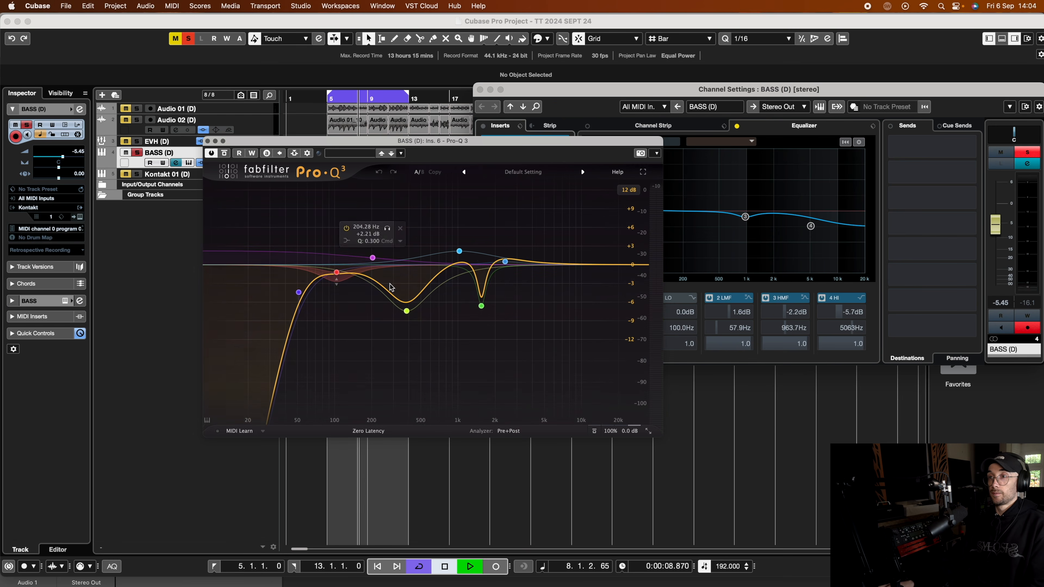
{"action": "key", "text": "space"}
{"action": "mouse_move", "coordinate": [392, 366]}
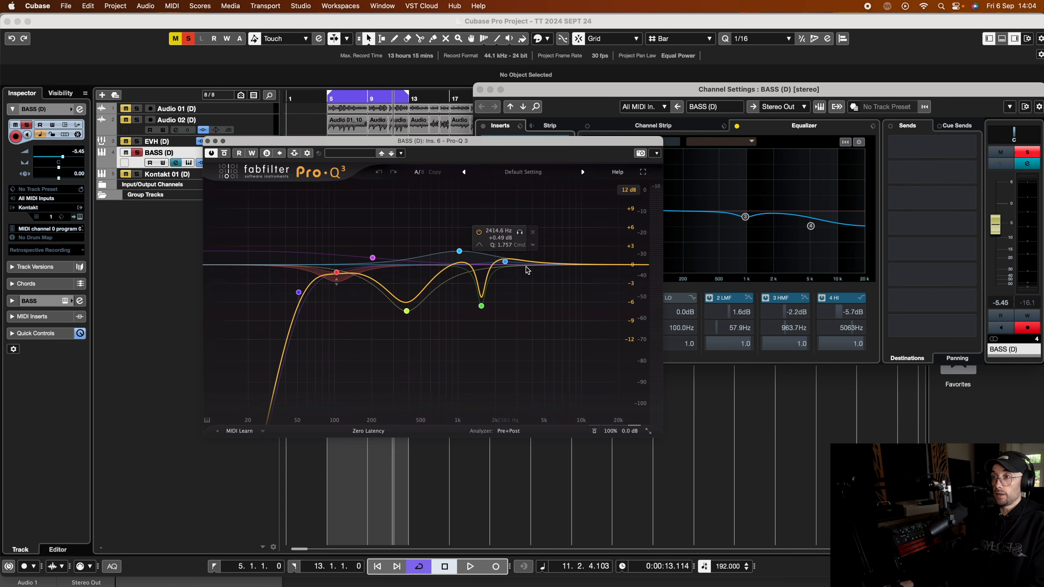
{"action": "key", "text": "space"}
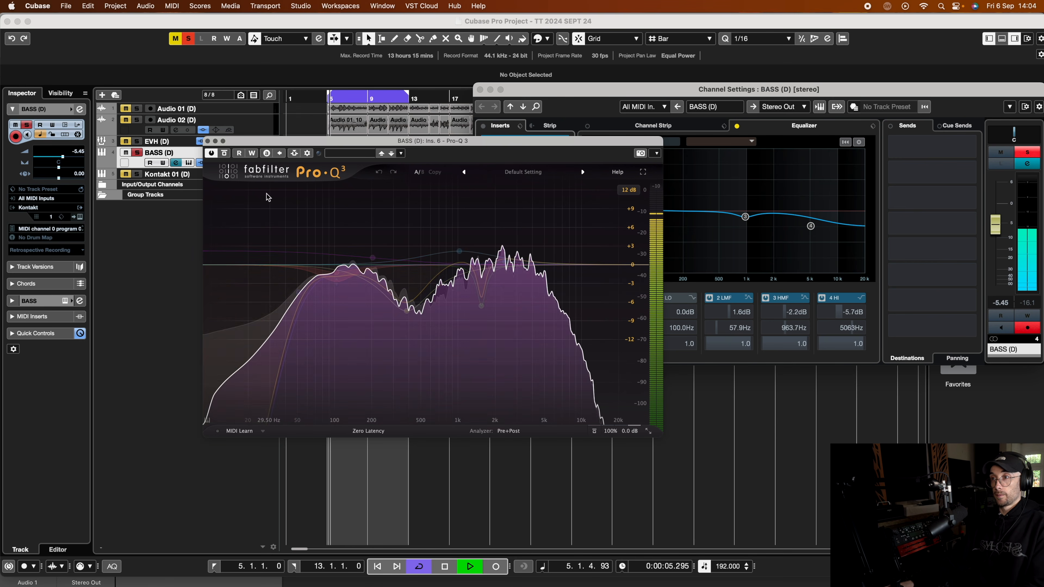
{"action": "key", "text": "space"}
{"action": "left_click", "coordinate": [207, 141]}
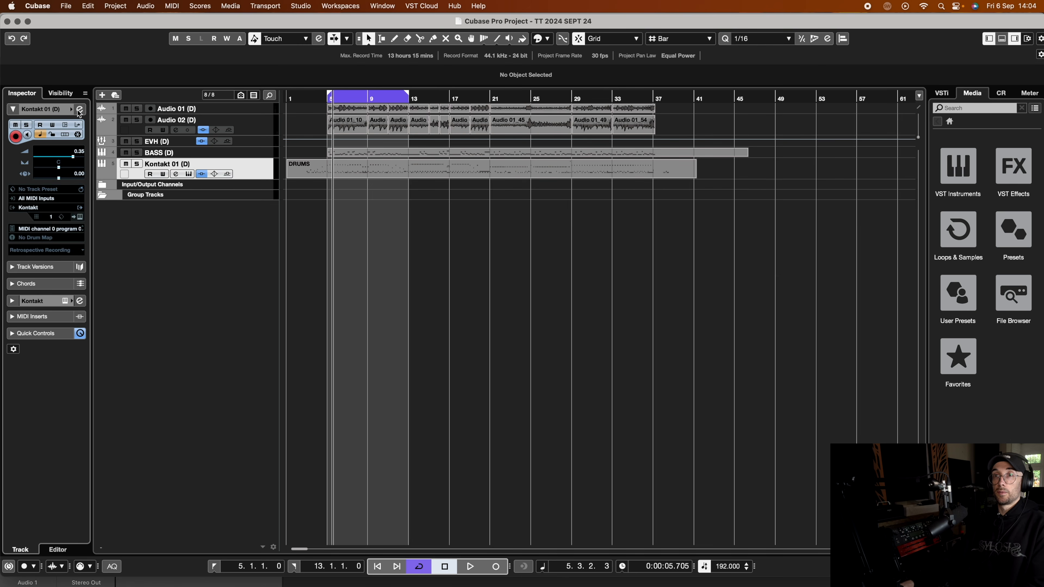
Remove the flat Pro-Q 3 insert from the Kontakt 01 channel, discarding its changes, and close the channel settings.
{"action": "left_click", "coordinate": [79, 110]}
{"action": "left_click", "coordinate": [494, 170]}
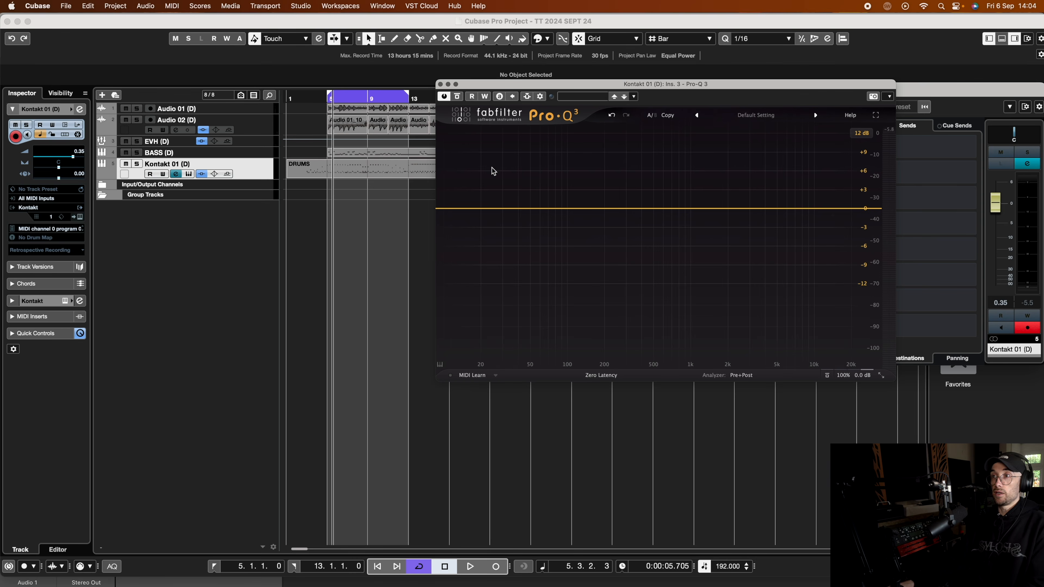
{"action": "left_click", "coordinate": [441, 84]}
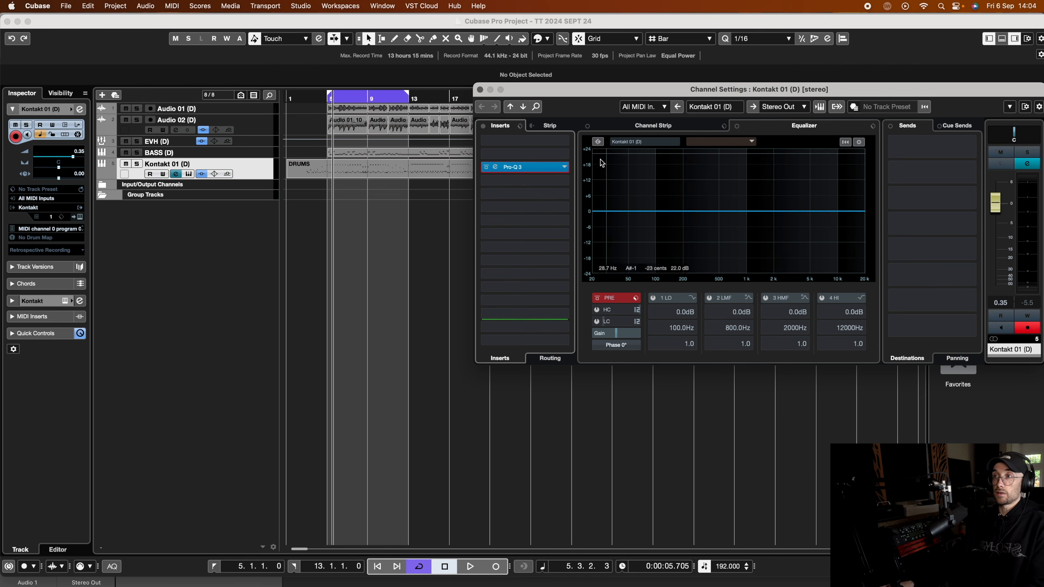
{"action": "left_click", "coordinate": [522, 169]}
{"action": "left_click", "coordinate": [517, 186]}
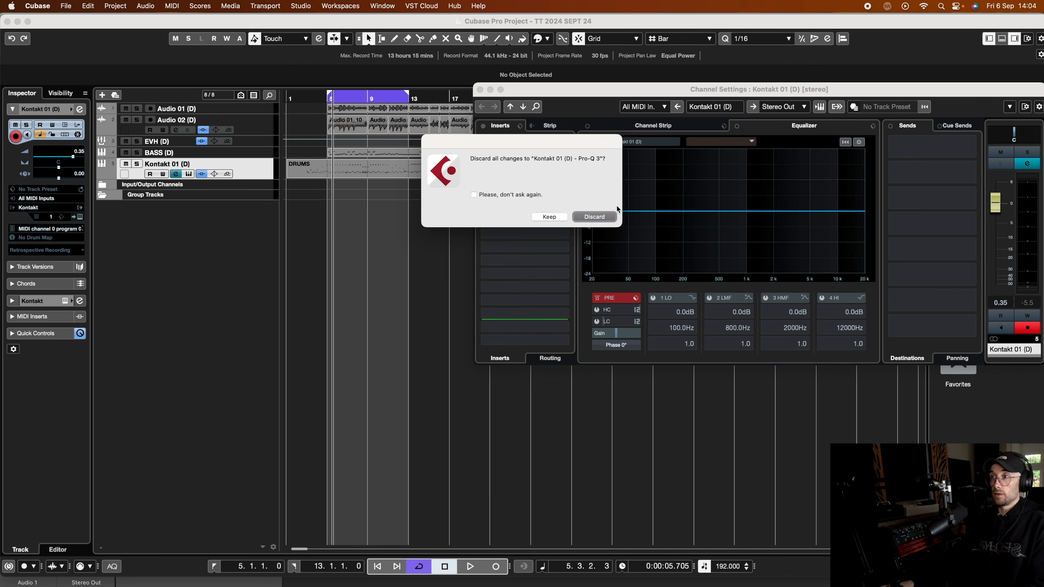
{"action": "left_click", "coordinate": [609, 217]}
{"action": "left_click", "coordinate": [479, 90]}
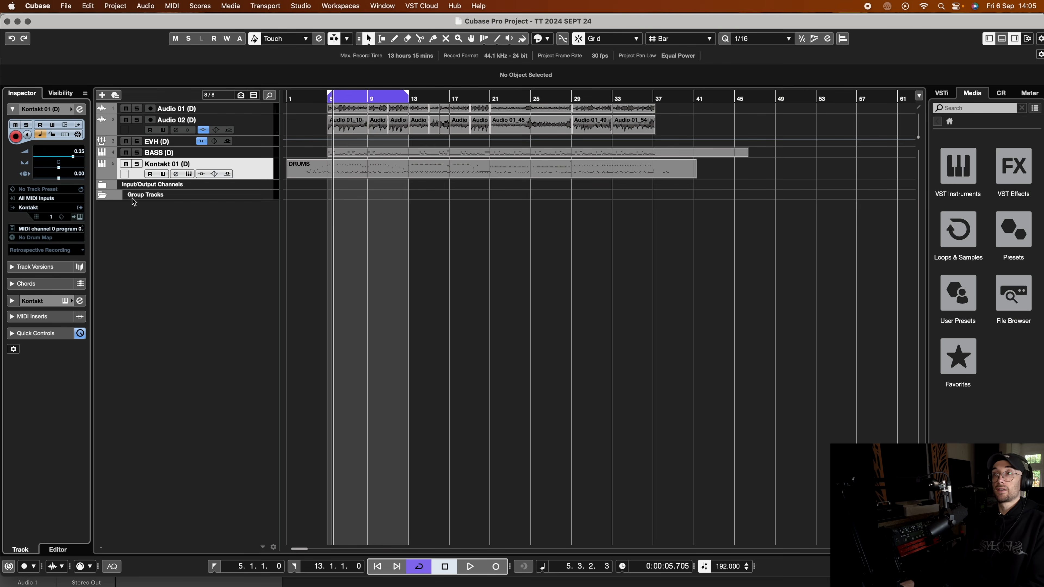
Open the drum track's Kontakt instrument and examine the sample choices for the second kick slot.
{"action": "left_click", "coordinate": [80, 218]}
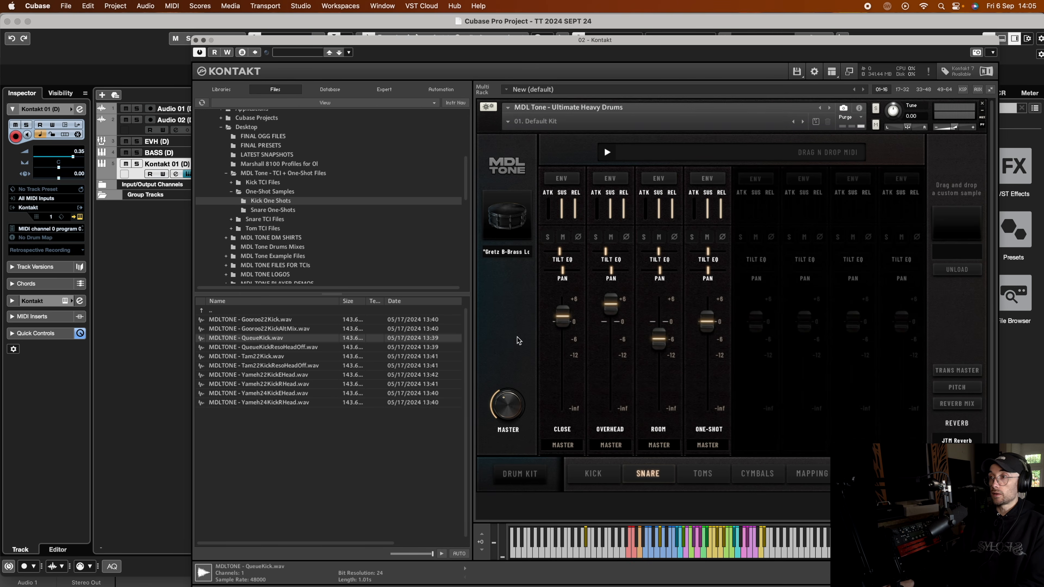
{"action": "left_click", "coordinate": [592, 473]}
{"action": "left_click", "coordinate": [506, 269]}
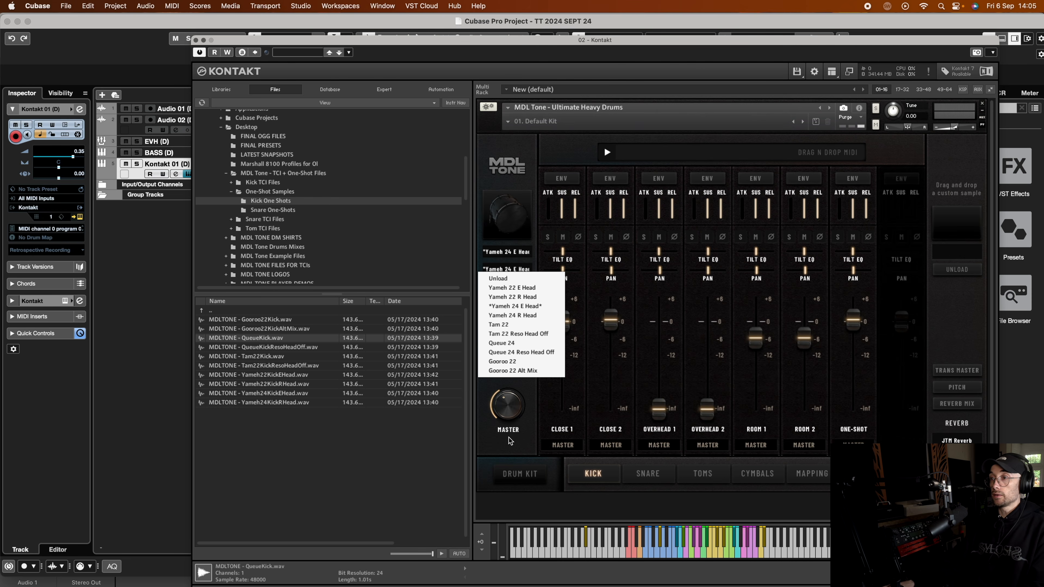
{"action": "left_click", "coordinate": [517, 448]}
Solo the Kontakt 01 track for playback and briefly audition the kick's Close 2 channel on its own.
{"action": "left_click", "coordinate": [595, 237]}
{"action": "key", "text": "space"}
{"action": "left_click", "coordinate": [137, 164]}
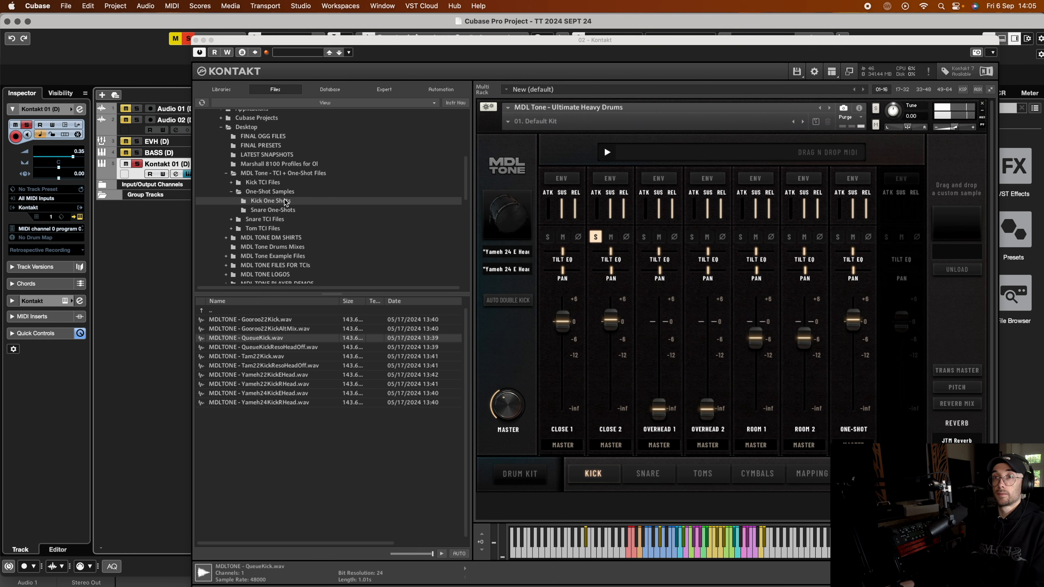
{"action": "left_click", "coordinate": [596, 238]}
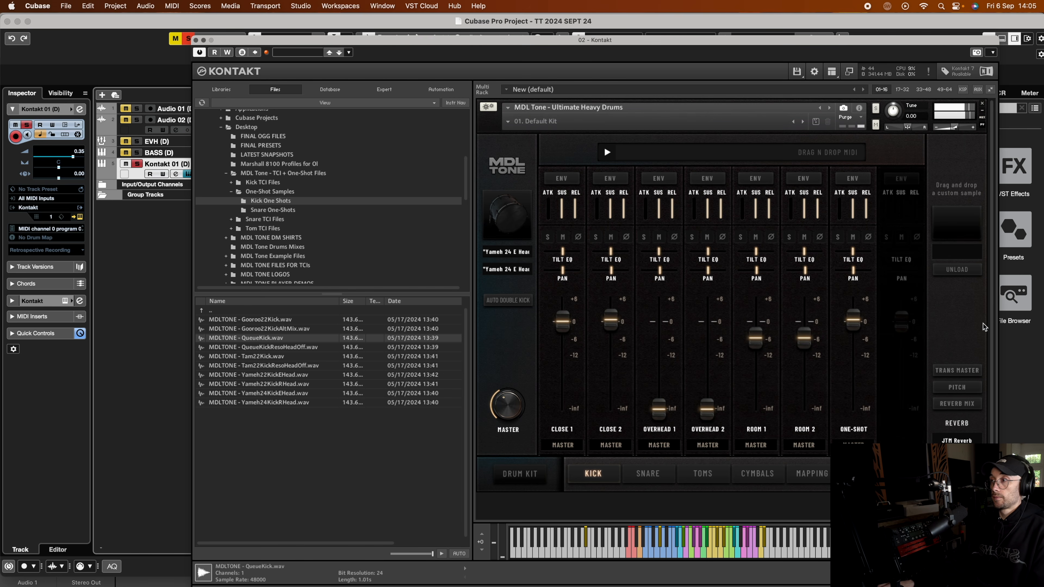
Check the kit's Pitch settings and browse the list of available snares in the snare mixer.
{"action": "left_click", "coordinate": [958, 388]}
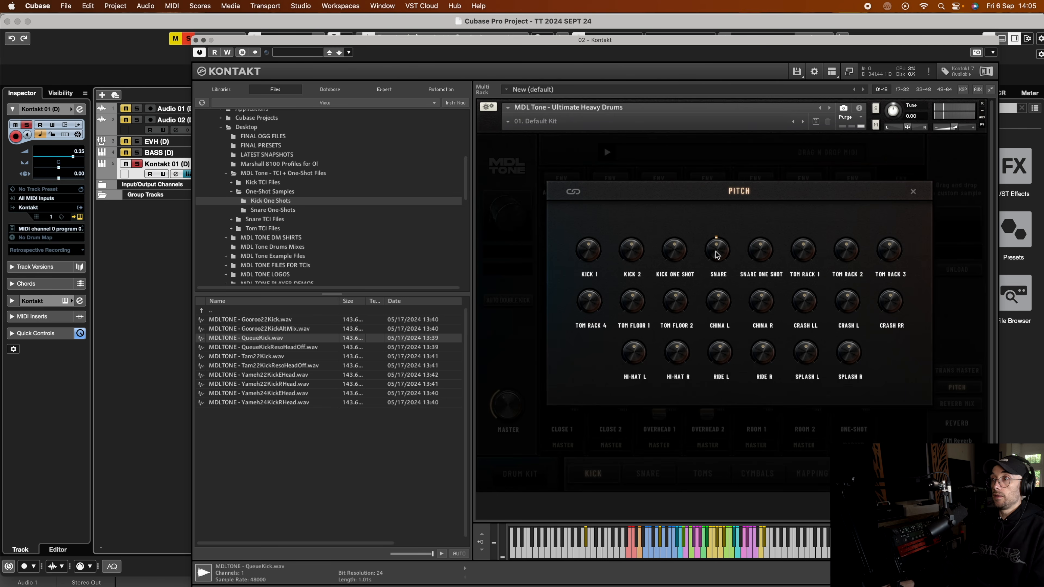
{"action": "left_click", "coordinate": [913, 191]}
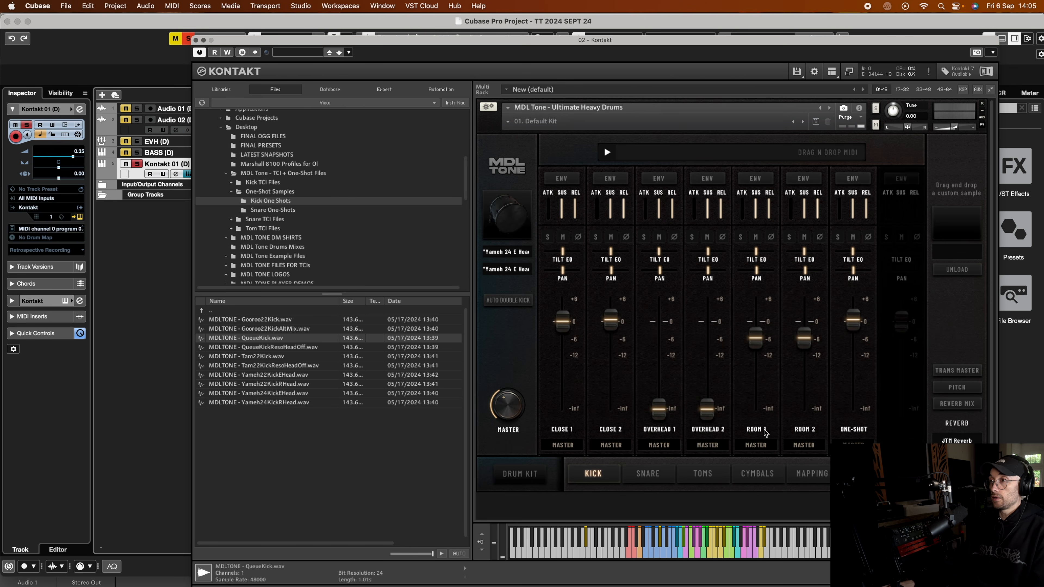
{"action": "left_click", "coordinate": [649, 474]}
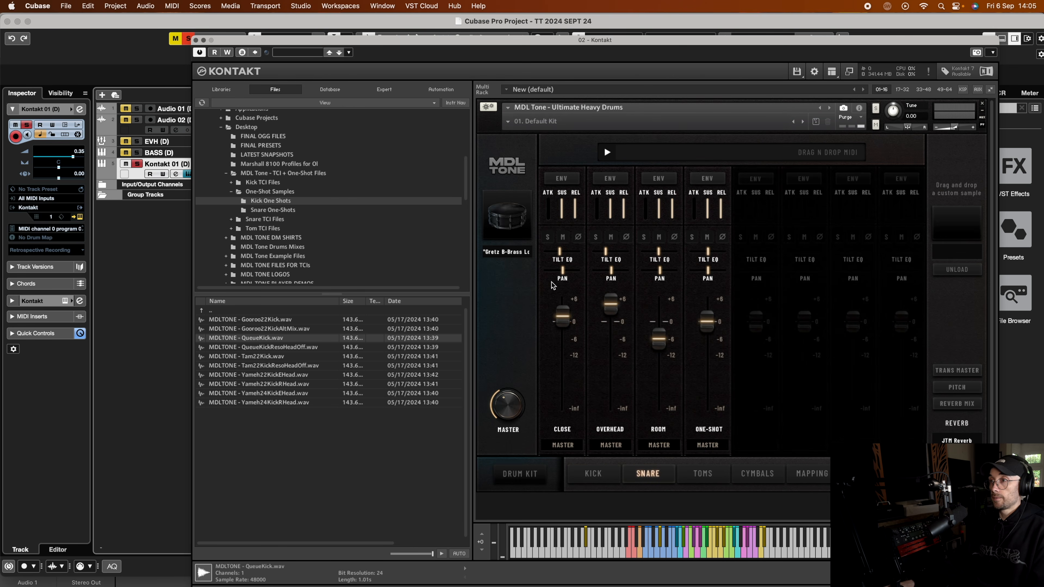
{"action": "left_click", "coordinate": [510, 252]}
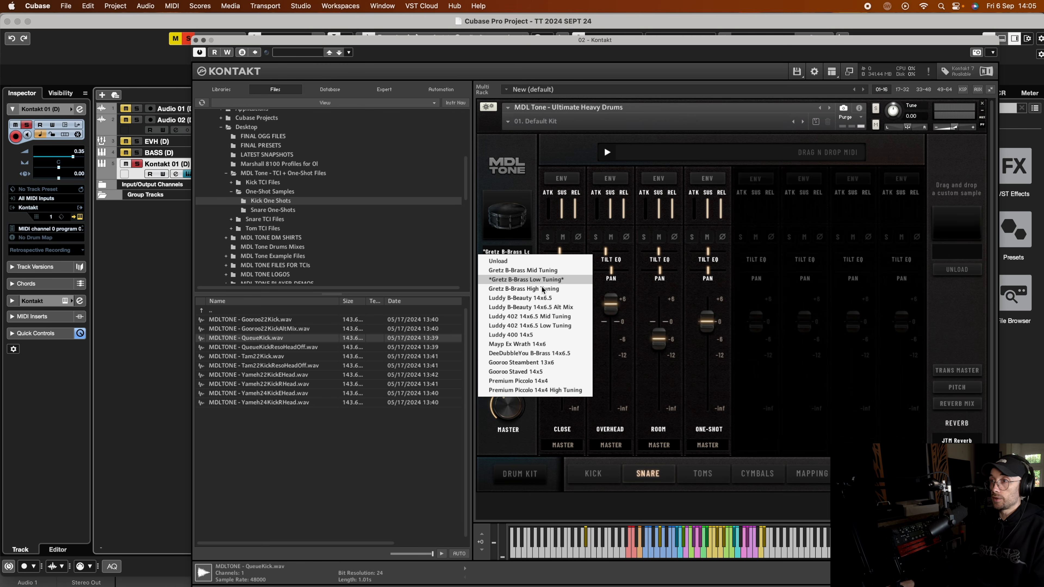
{"action": "left_click", "coordinate": [530, 148]}
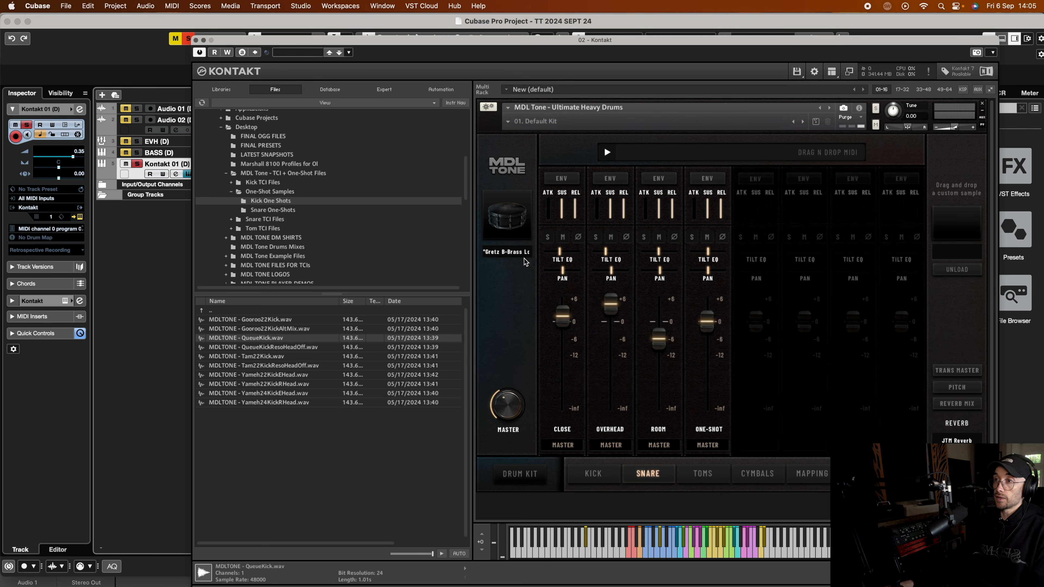
{"action": "left_click", "coordinate": [520, 252]}
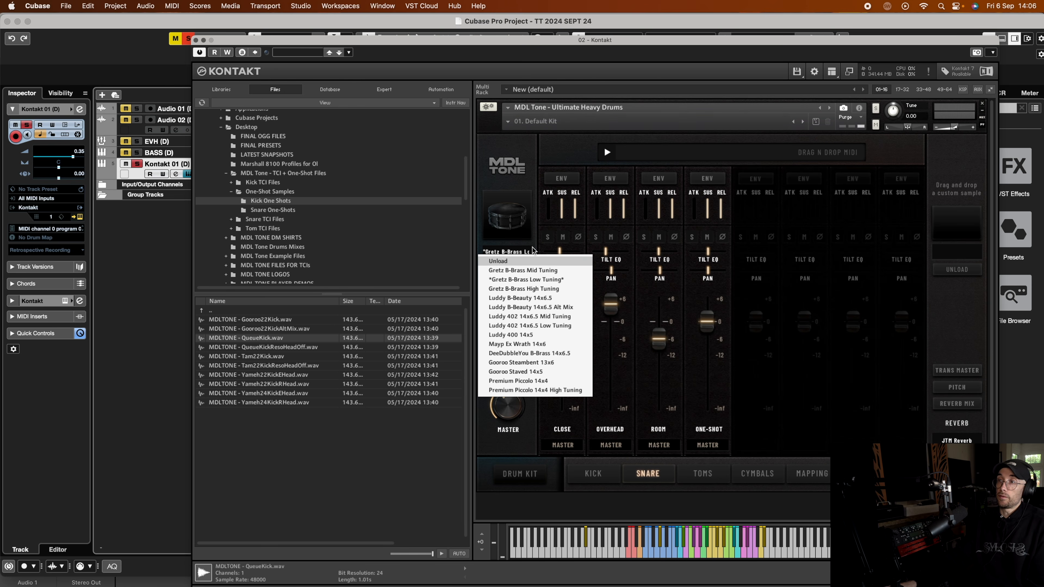
{"action": "left_click", "coordinate": [533, 154]}
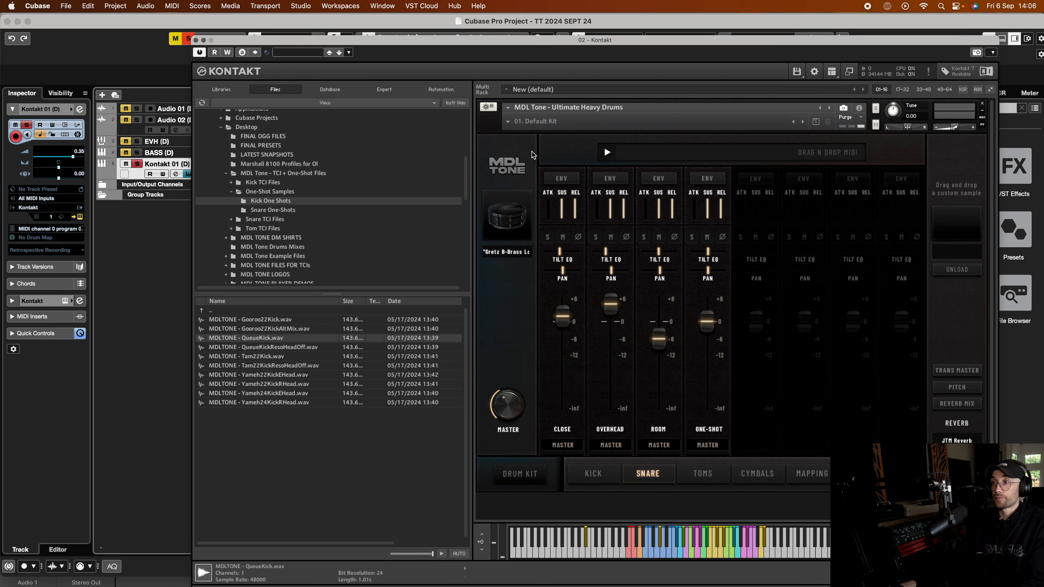
Reopen the Pitch settings, check the Snare pitch knob, and return to the snare mixer.
{"action": "left_click", "coordinate": [596, 237]}
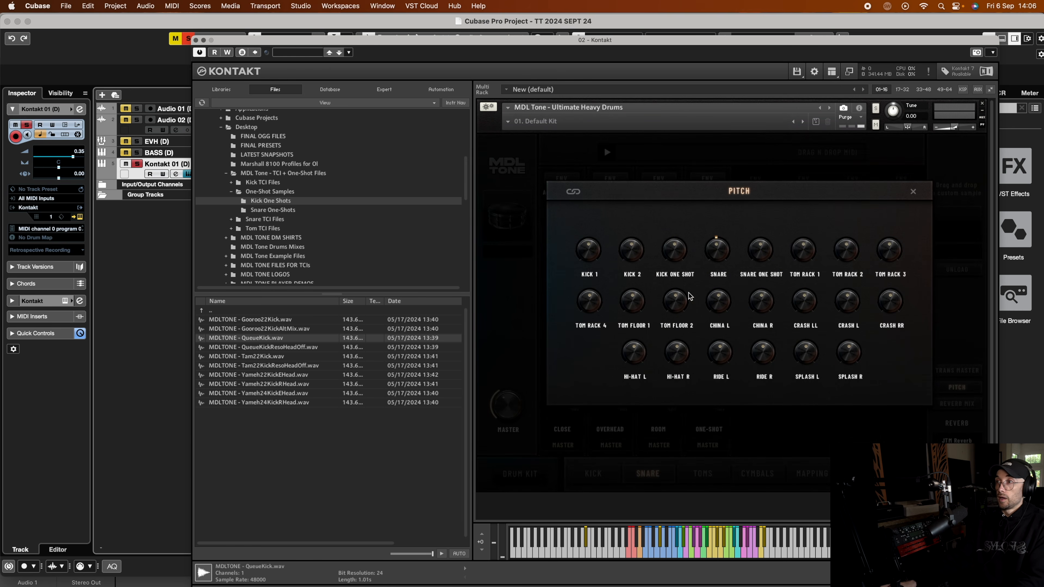
{"action": "left_click_drag", "start_coordinate": [711, 249], "coordinate": [710, 250]}
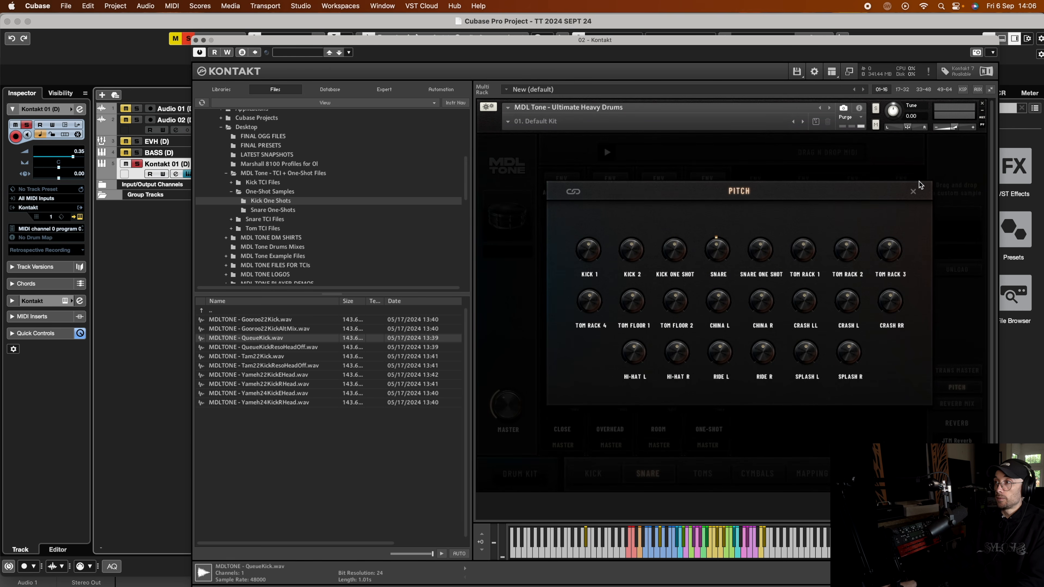
{"action": "left_click", "coordinate": [913, 191]}
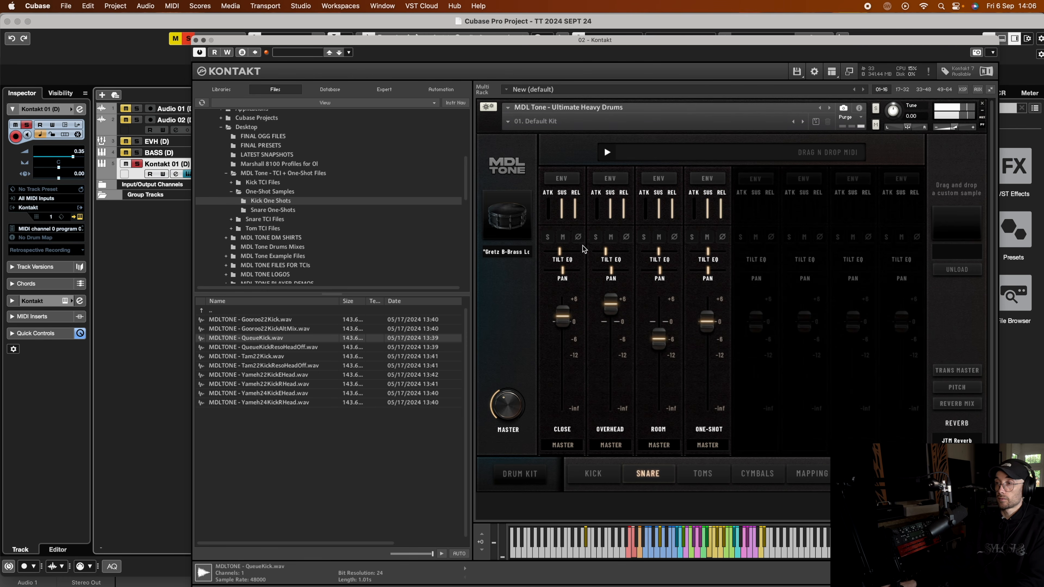
Audition the snare's Close channel in solo and open the kit's Reverb Balance settings.
{"action": "left_click", "coordinate": [548, 239]}
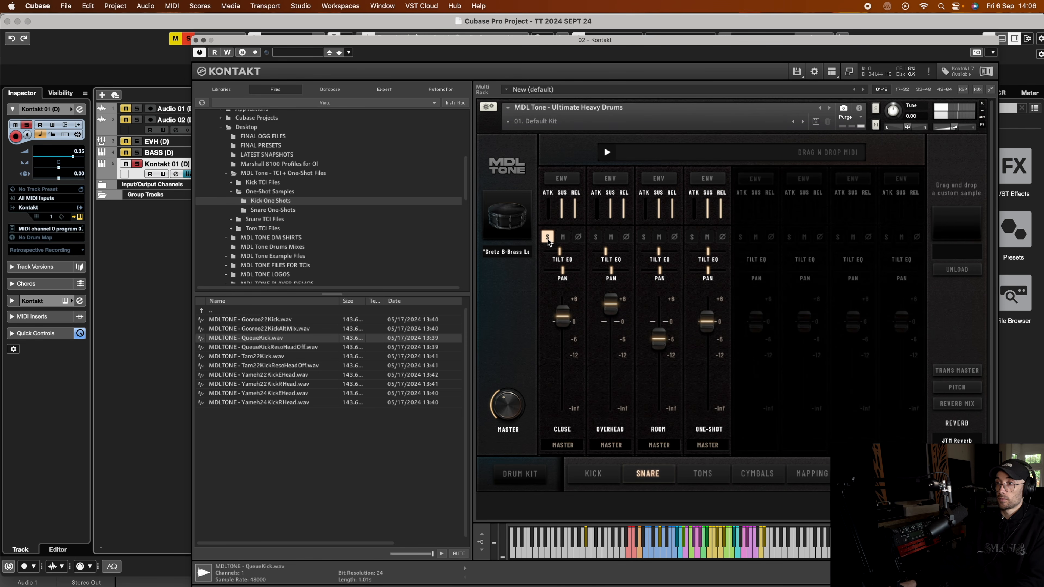
{"action": "left_click", "coordinate": [549, 238]}
{"action": "left_click", "coordinate": [958, 404]}
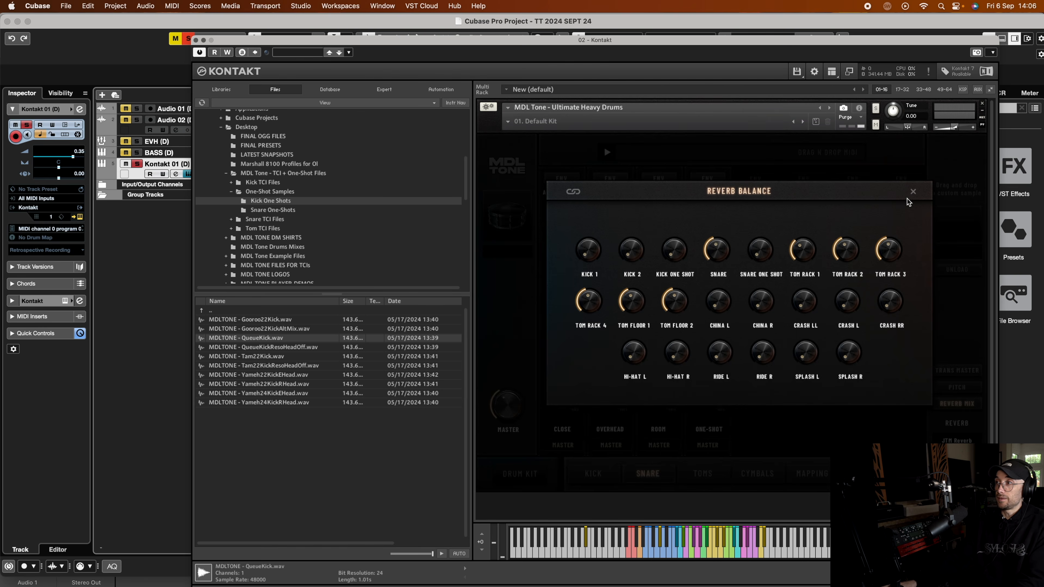
Close the Reverb Balance settings and check the snare's Close, Overhead and Room channel levels.
{"action": "left_click", "coordinate": [913, 192]}
{"action": "left_click_drag", "start_coordinate": [566, 320], "coordinate": [566, 319]}
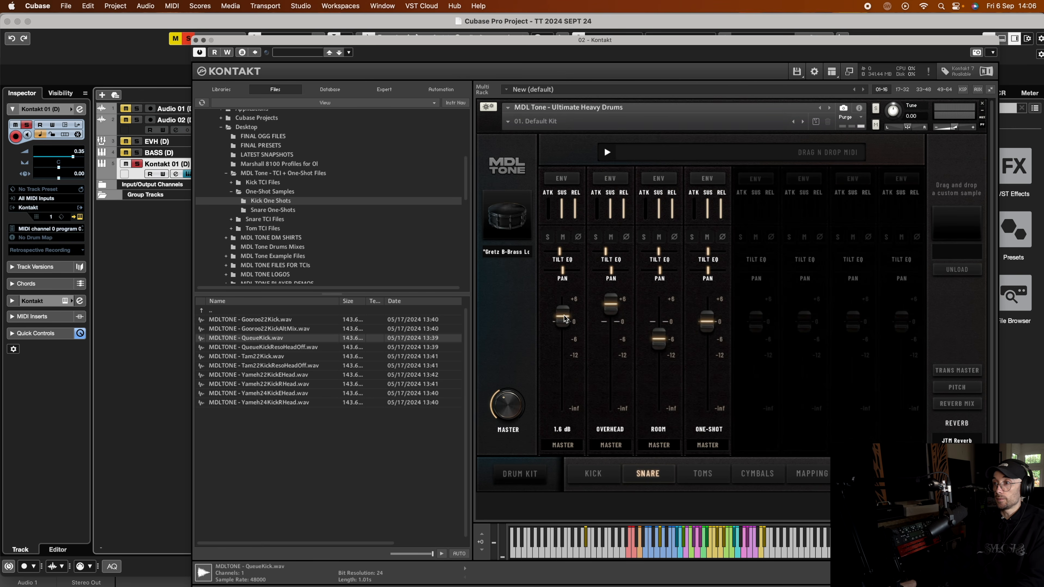
{"action": "left_click", "coordinate": [564, 316]}
{"action": "left_click", "coordinate": [610, 305]}
{"action": "left_click", "coordinate": [611, 306]}
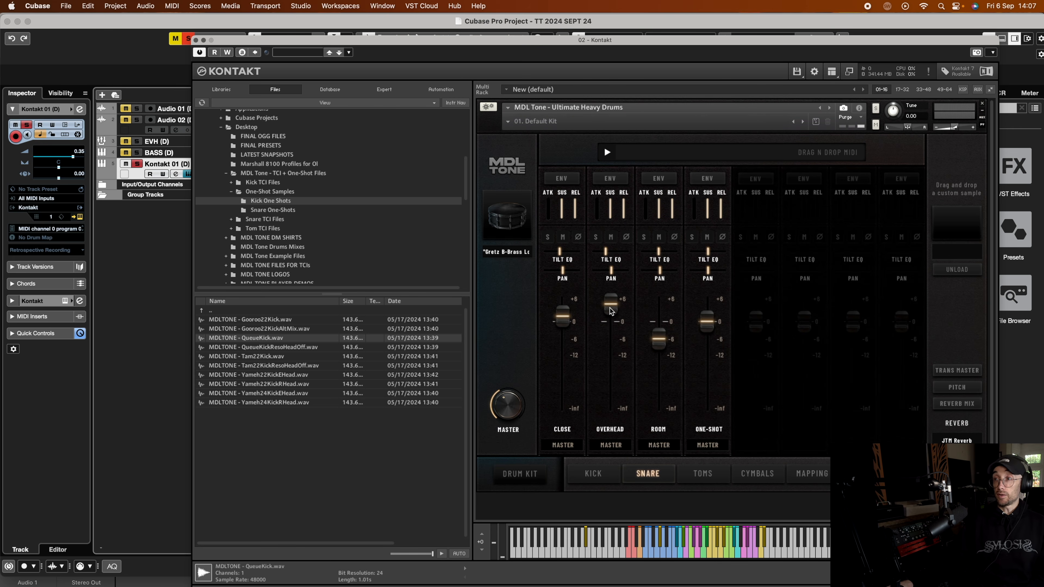
{"action": "left_click", "coordinate": [659, 344]}
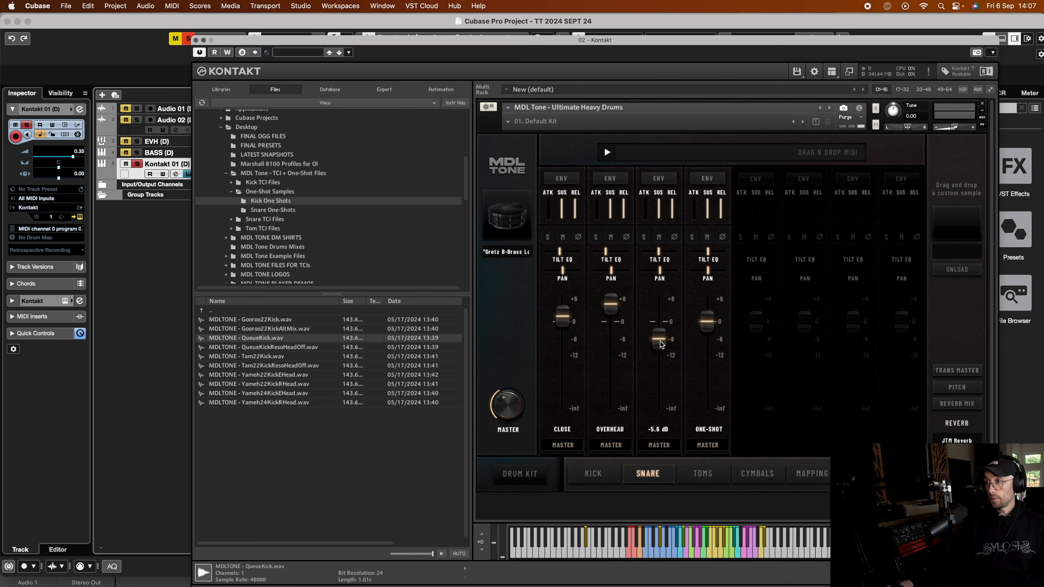
Review the toms mixer, checking the Overhead Balance and Room Balance settings for the rack and floor toms.
{"action": "left_click", "coordinate": [702, 474]}
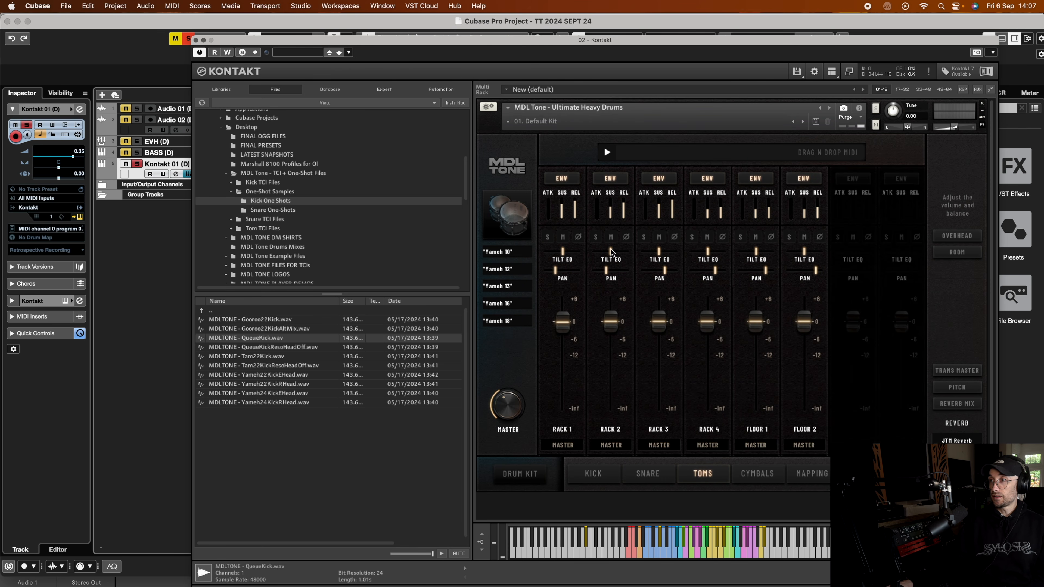
{"action": "left_click", "coordinate": [950, 236]}
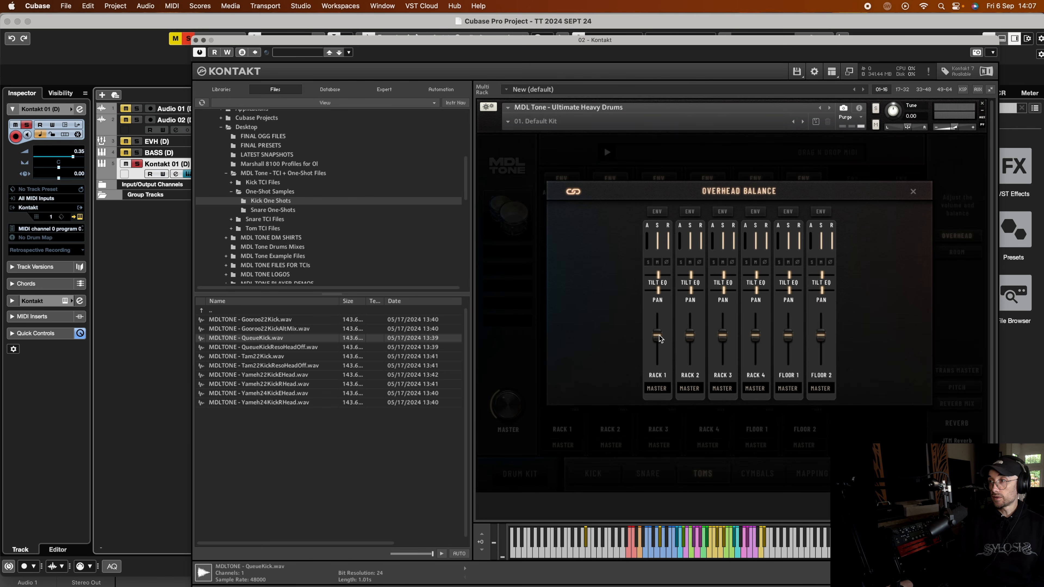
{"action": "left_click", "coordinate": [913, 191]}
{"action": "left_click", "coordinate": [956, 252]}
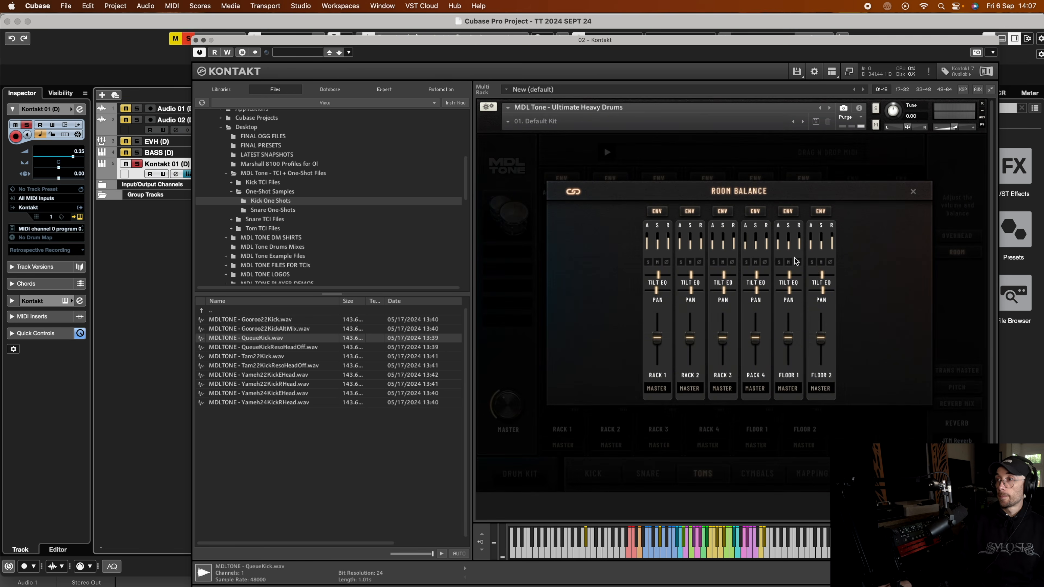
{"action": "left_click", "coordinate": [657, 340]}
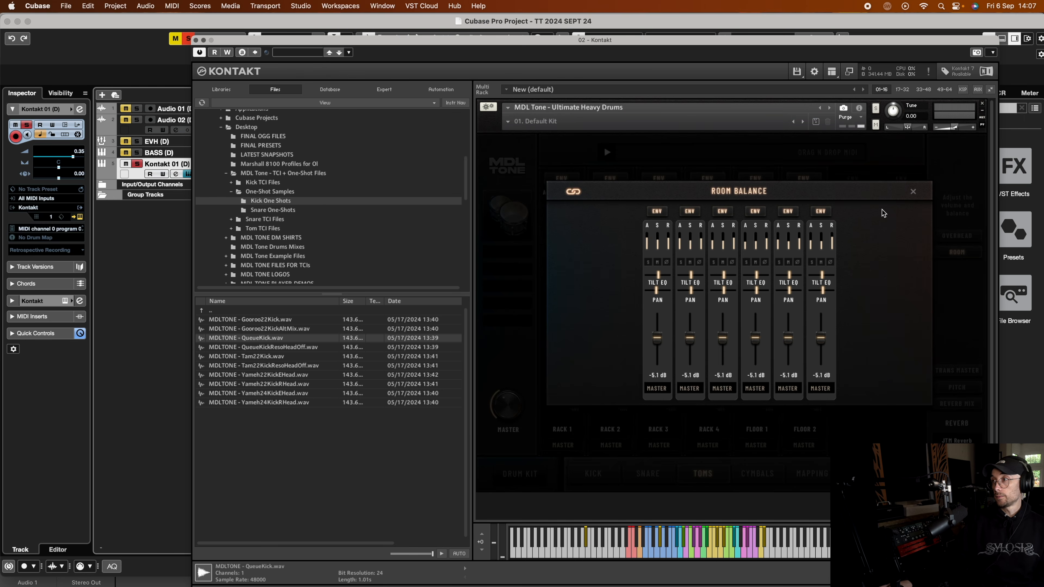
{"action": "left_click", "coordinate": [913, 191]}
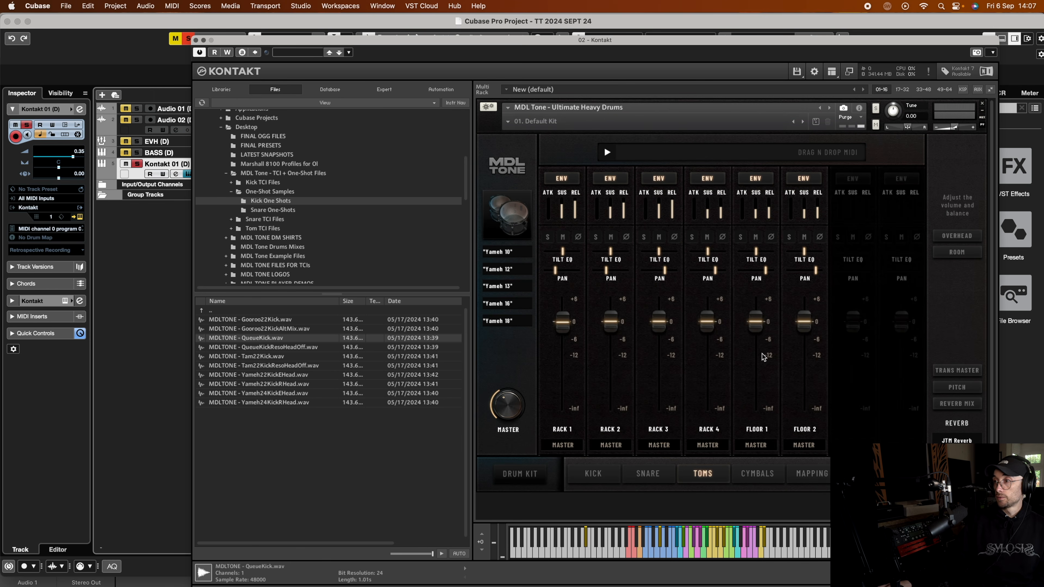
Open the cymbals mixer, check the Hi-Hat L level and view the cymbals' Overhead Balance.
{"action": "left_click", "coordinate": [761, 477]}
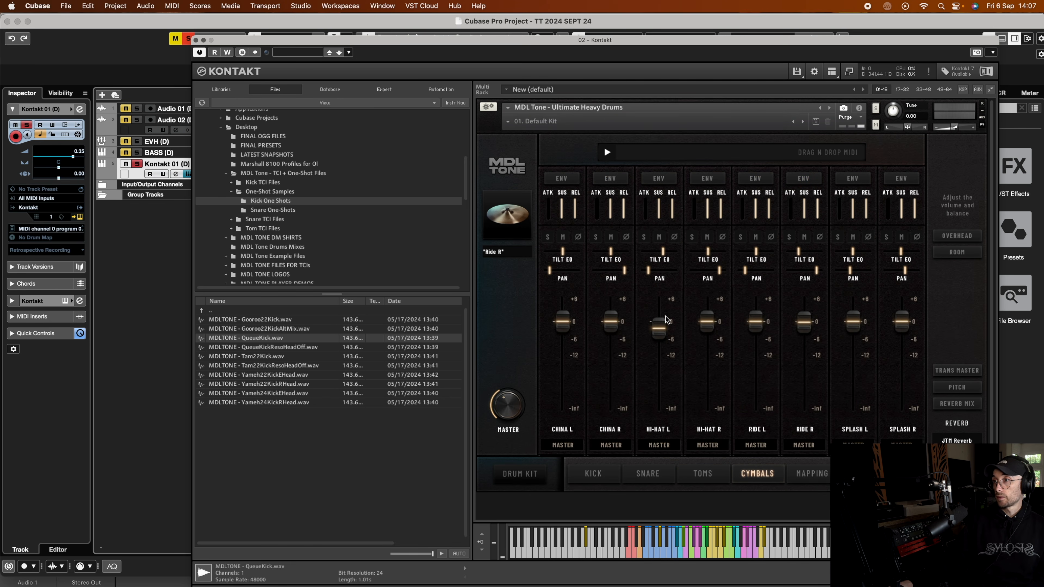
{"action": "left_click", "coordinate": [659, 333]}
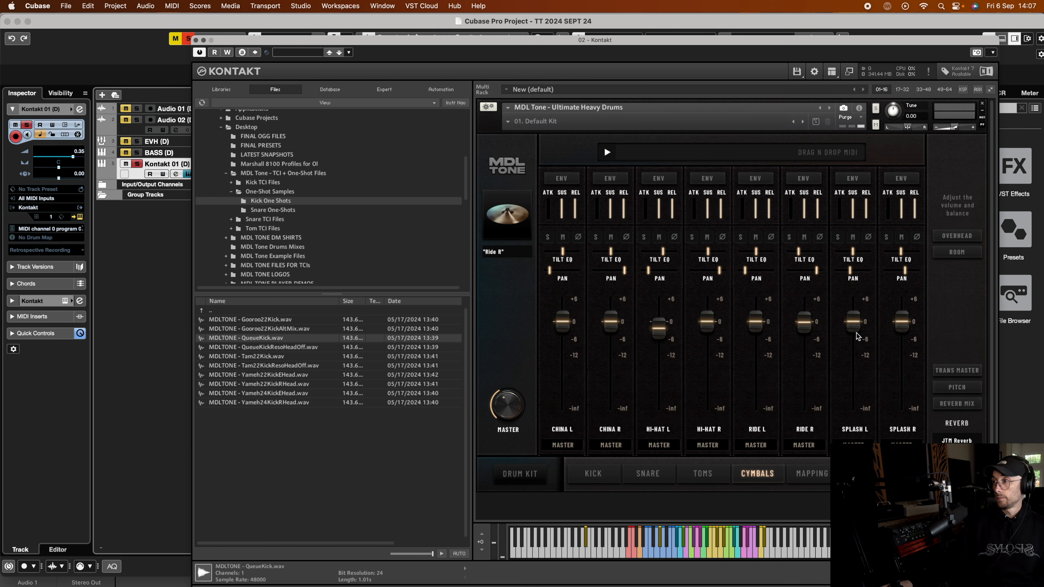
{"action": "left_click", "coordinate": [957, 236]}
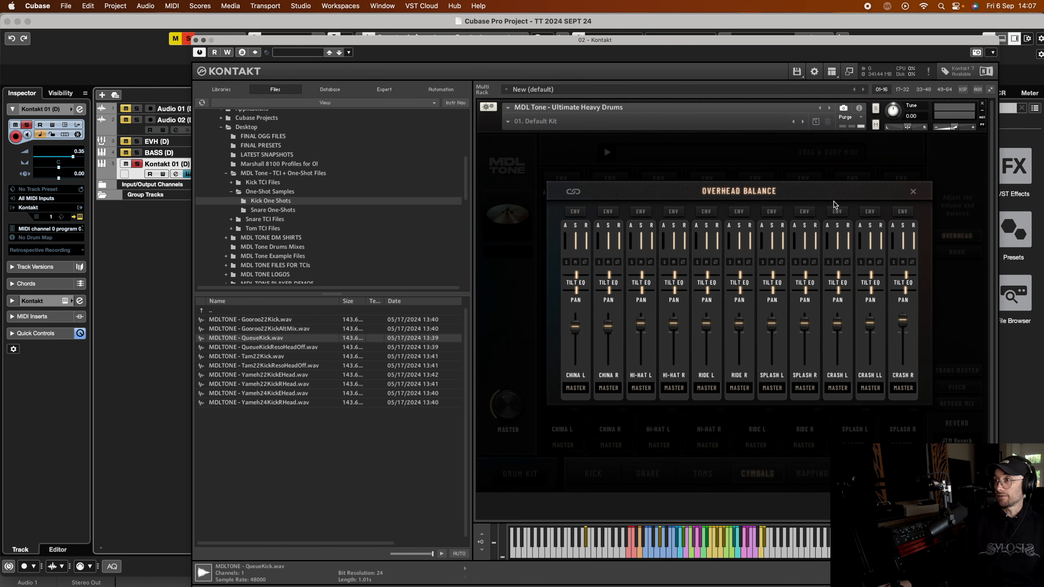
{"action": "left_click", "coordinate": [913, 192]}
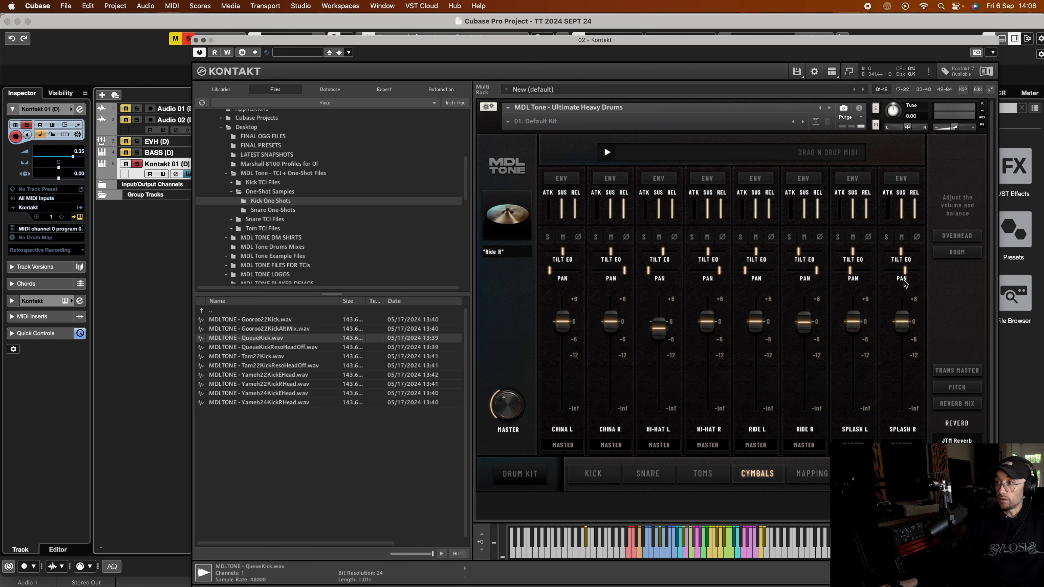
Reexamine the cymbals' levels in the Overhead Balance, comparing them with the cymbals mixer, and check their Room Balance.
{"action": "left_click", "coordinate": [960, 236]}
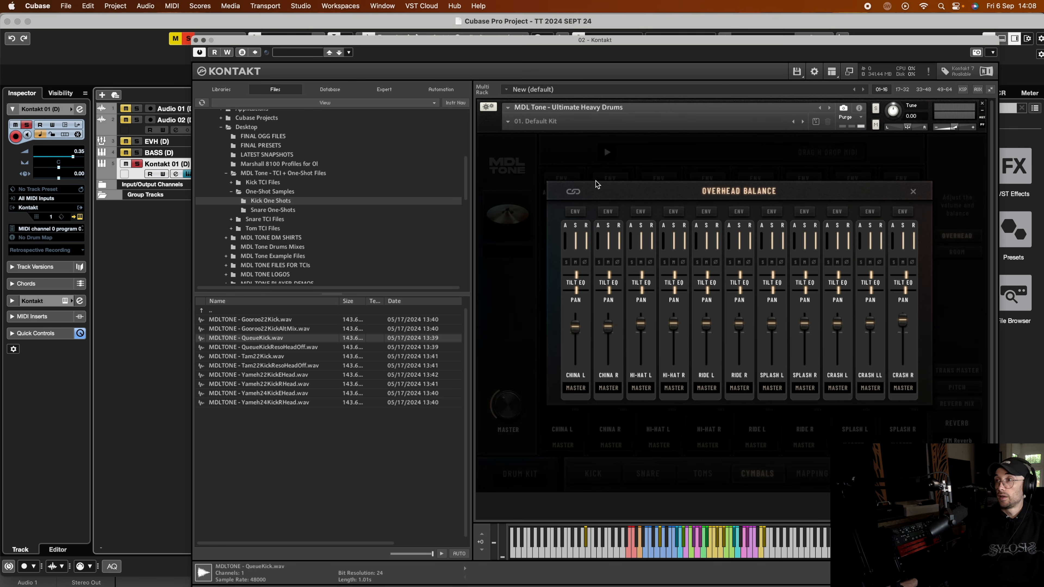
{"action": "left_click", "coordinate": [913, 191]}
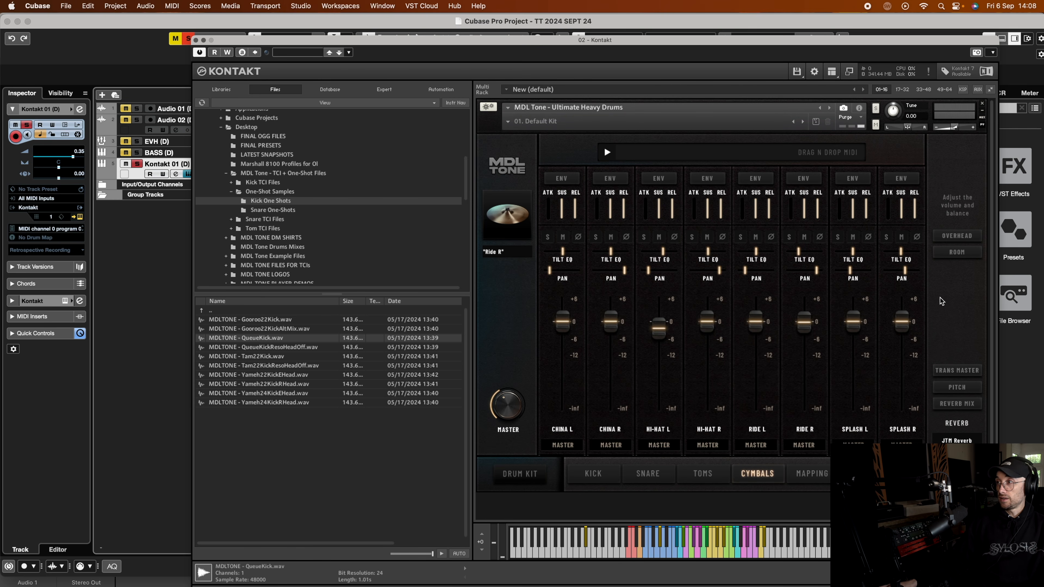
{"action": "left_click", "coordinate": [961, 238]}
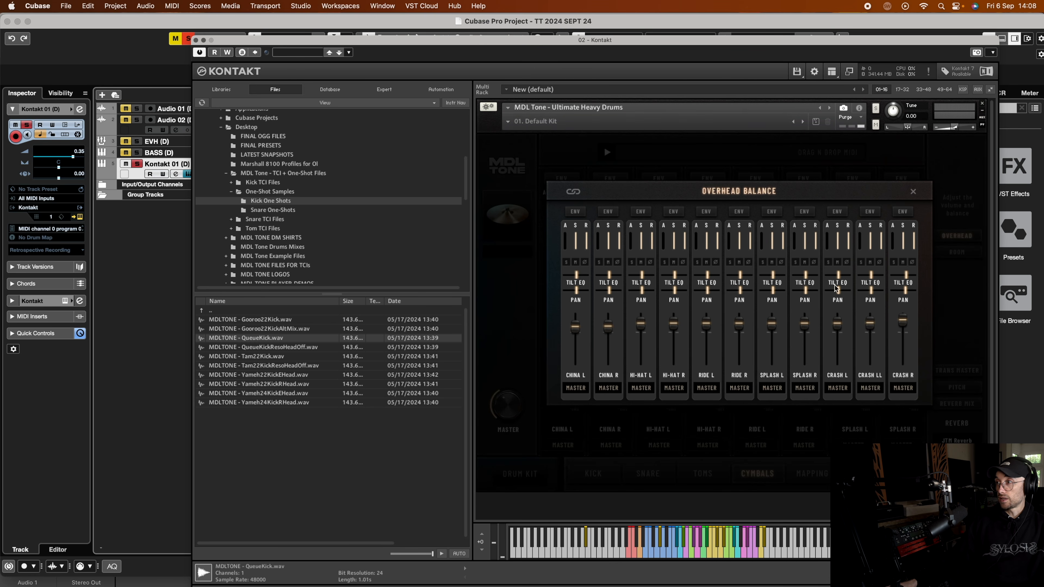
{"action": "left_click", "coordinate": [913, 192]}
{"action": "left_click", "coordinate": [954, 237]}
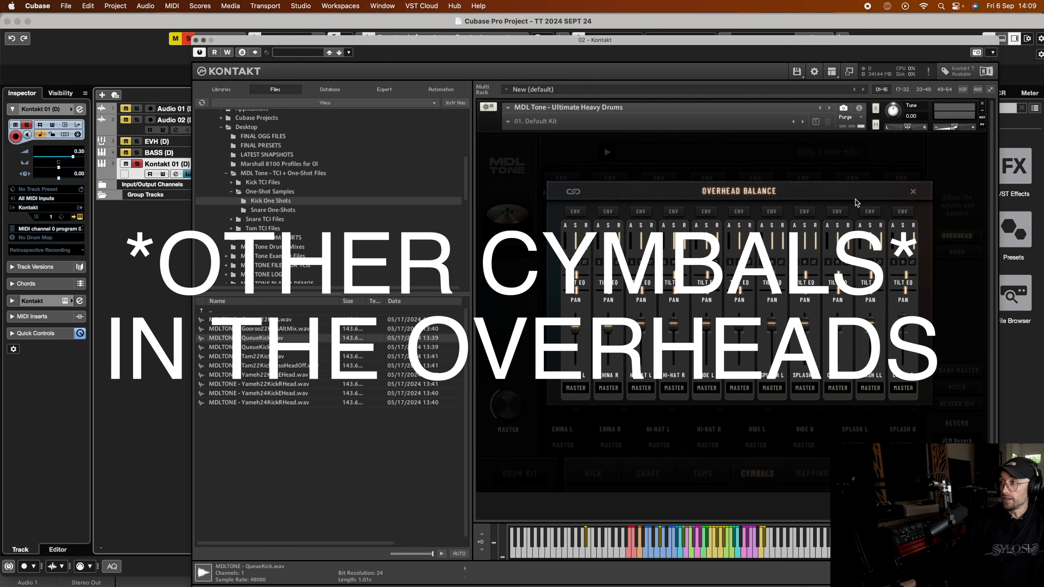
{"action": "left_click", "coordinate": [912, 193]}
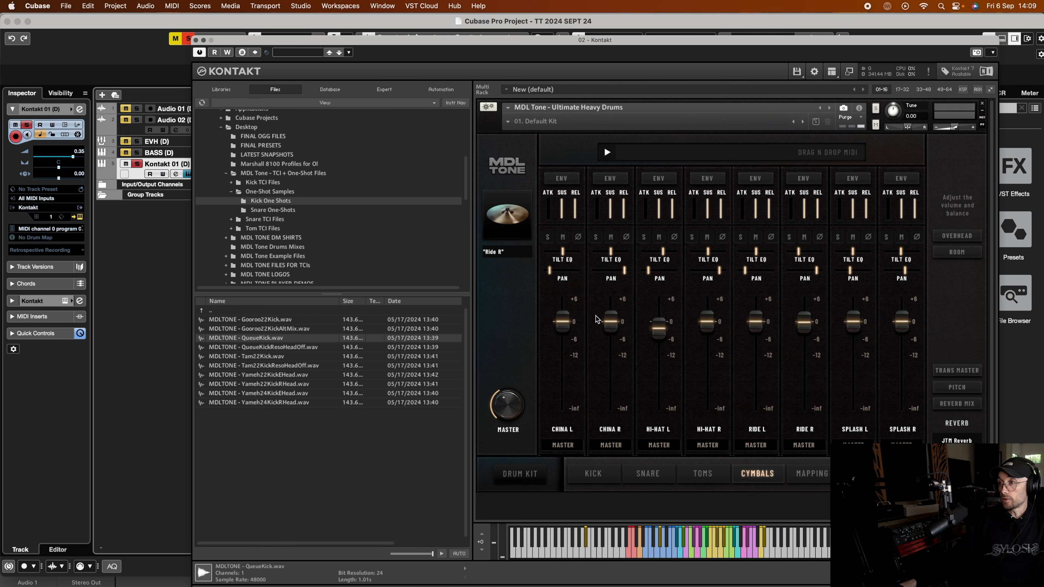
{"action": "left_click", "coordinate": [958, 252]}
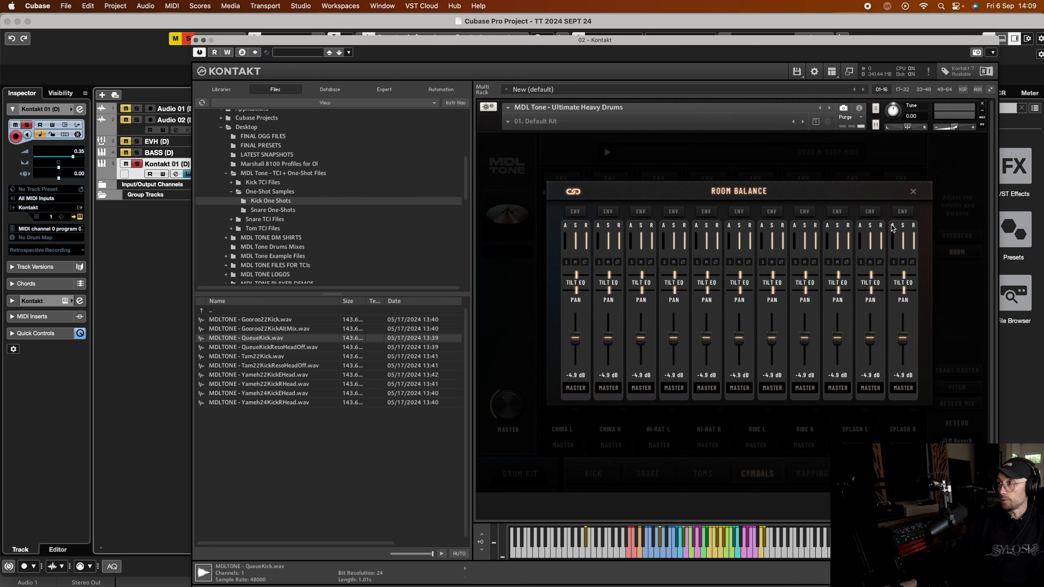
{"action": "left_click", "coordinate": [913, 192]}
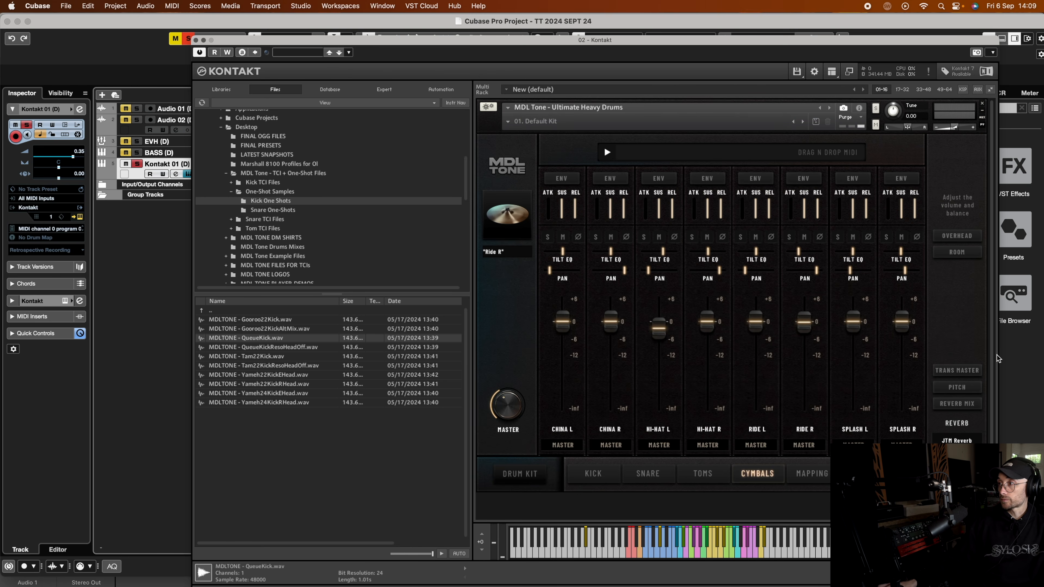
Review the kit's Pitch and Reverb Balance settings and return to the cymbals mixer.
{"action": "left_click", "coordinate": [958, 389]}
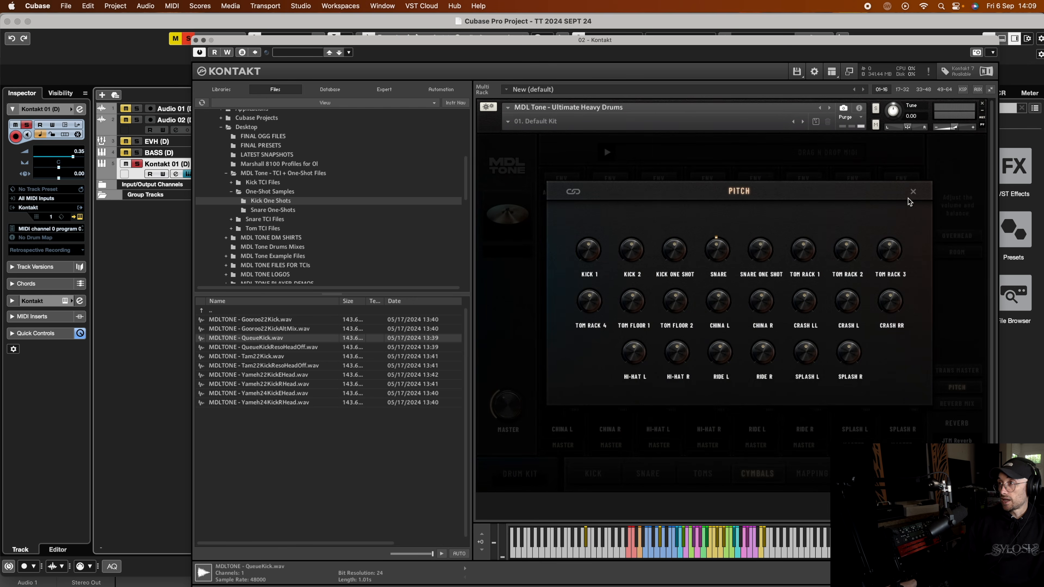
{"action": "left_click", "coordinate": [914, 193]}
{"action": "left_click", "coordinate": [975, 406]}
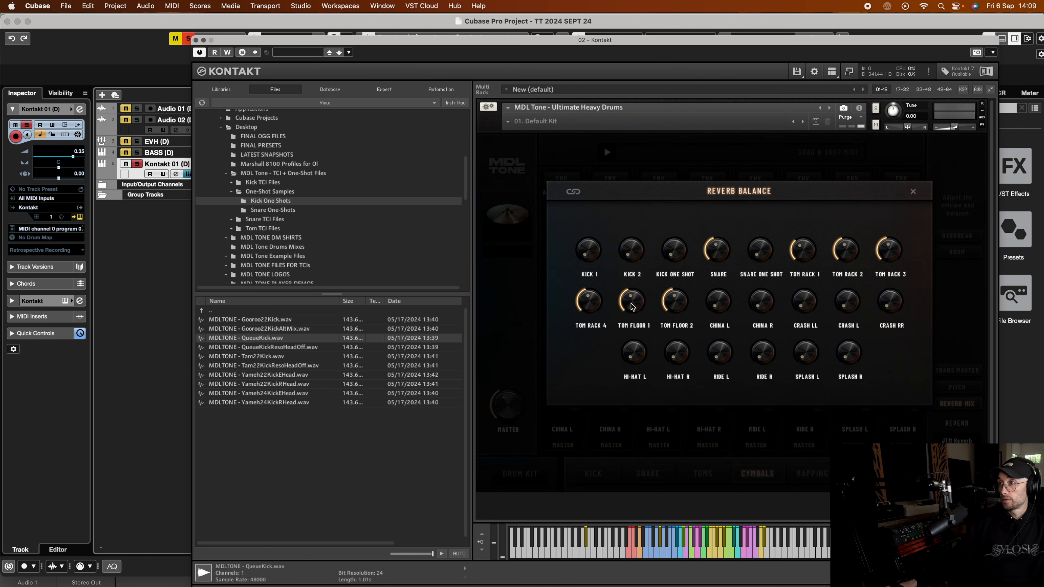
{"action": "left_click", "coordinate": [913, 193]}
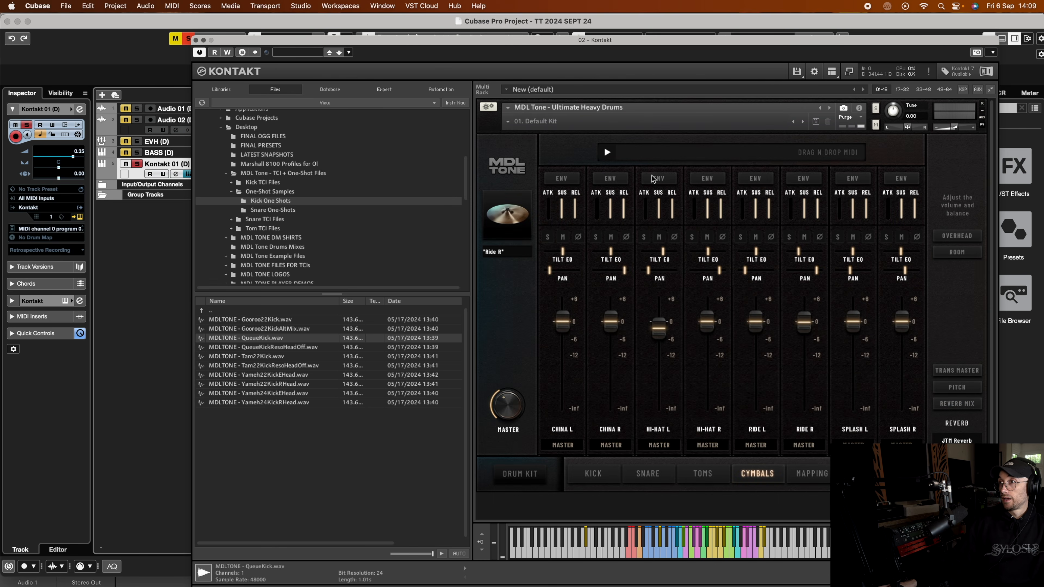
Close the Kontakt instrument and briefly play the full mix with the Kontakt 01 solo cleared.
{"action": "left_click", "coordinate": [195, 40]}
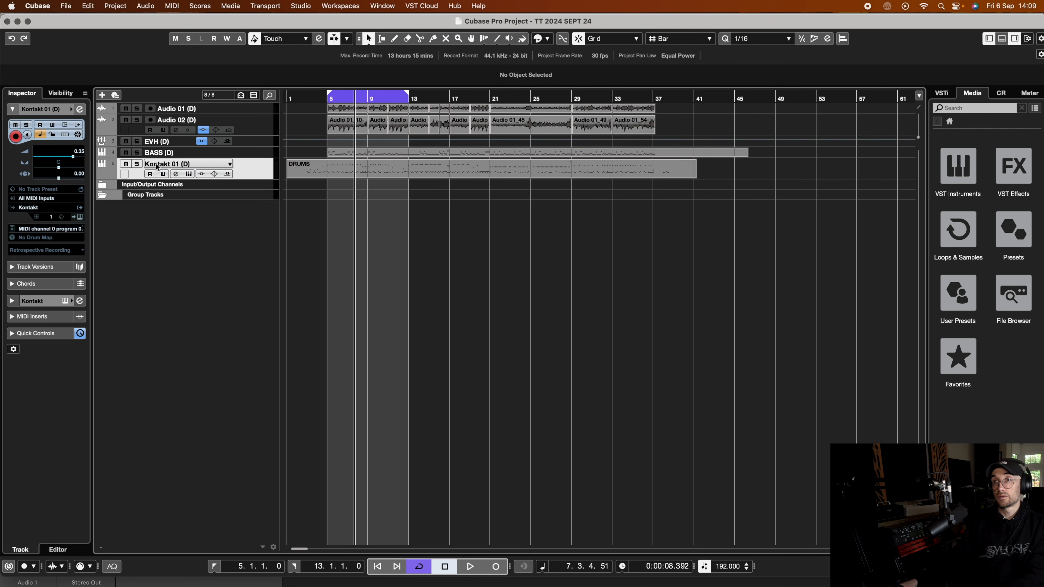
{"action": "key", "text": "space"}
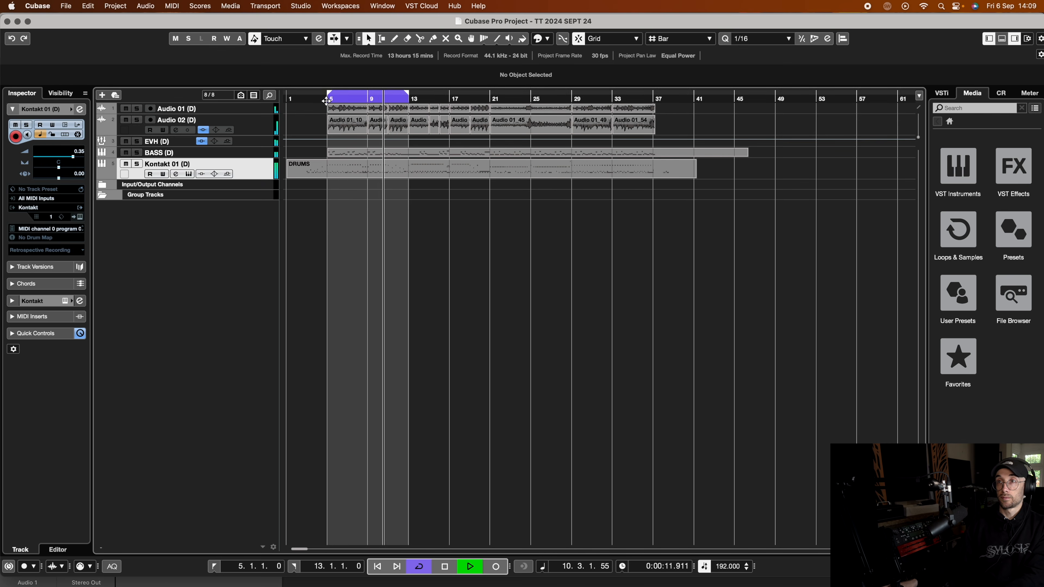
{"action": "key", "text": "space"}
Open the MixConsole and check the Stereo Out channel's level.
{"action": "left_click", "coordinate": [308, 6]}
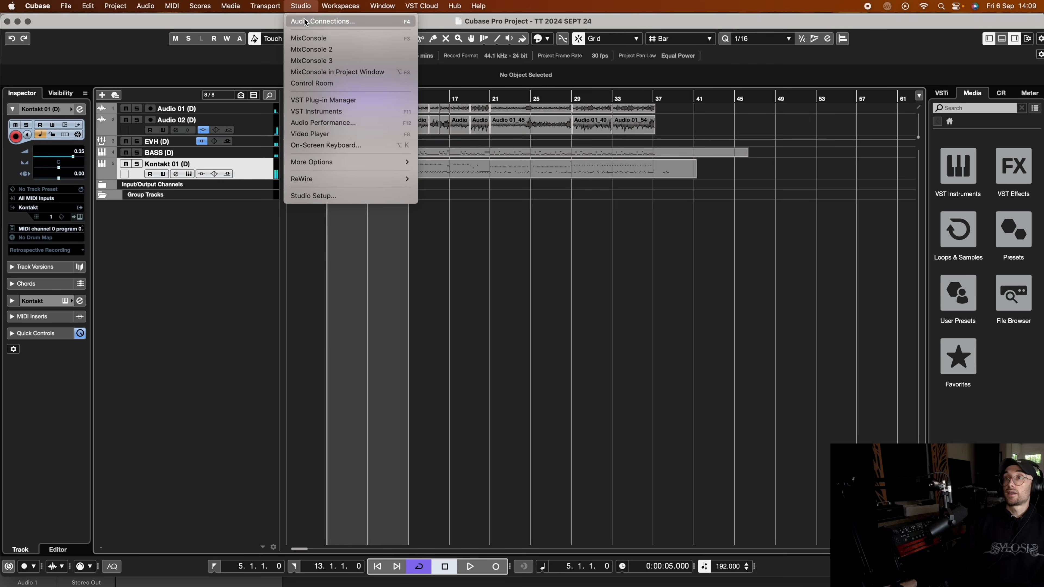
{"action": "left_click", "coordinate": [299, 39]}
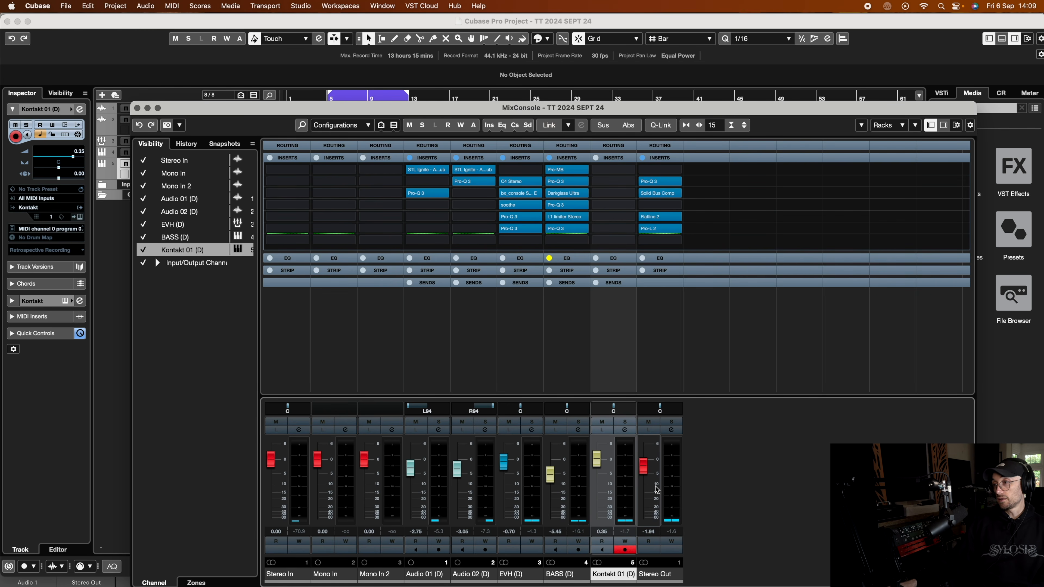
{"action": "left_click", "coordinate": [644, 471]}
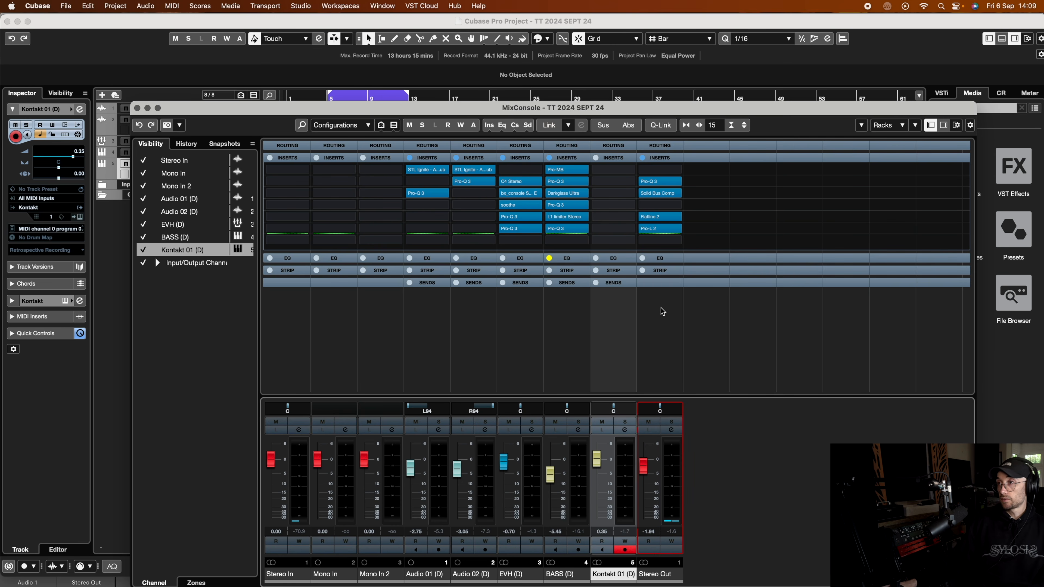
Inspect the low cut band in the Stereo Out's Pro-Q 3 and audition the EQ's bypass during playback.
{"action": "left_click", "coordinate": [653, 182]}
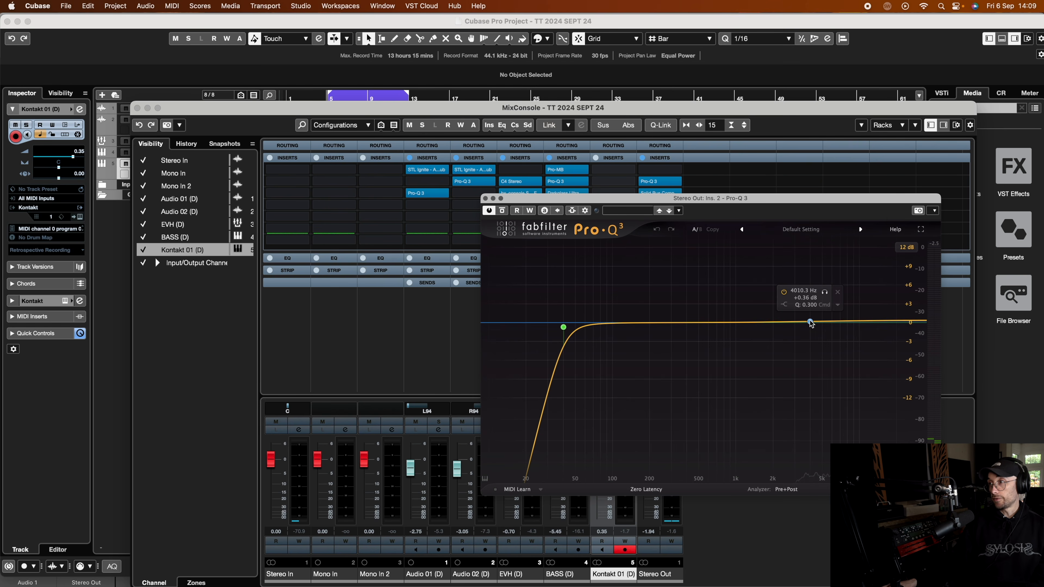
{"action": "left_click", "coordinate": [564, 328]}
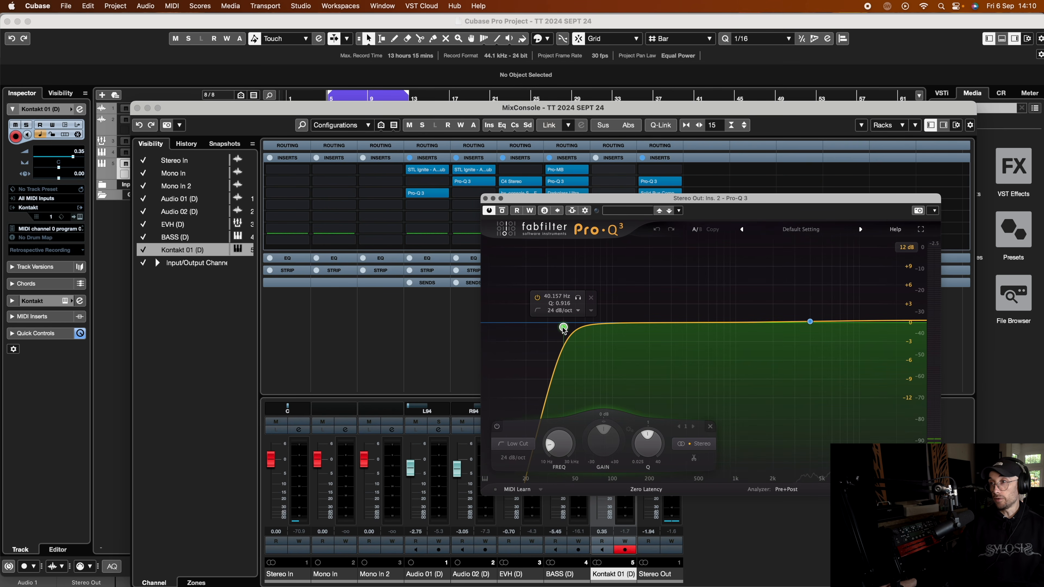
{"action": "left_click", "coordinate": [486, 199]}
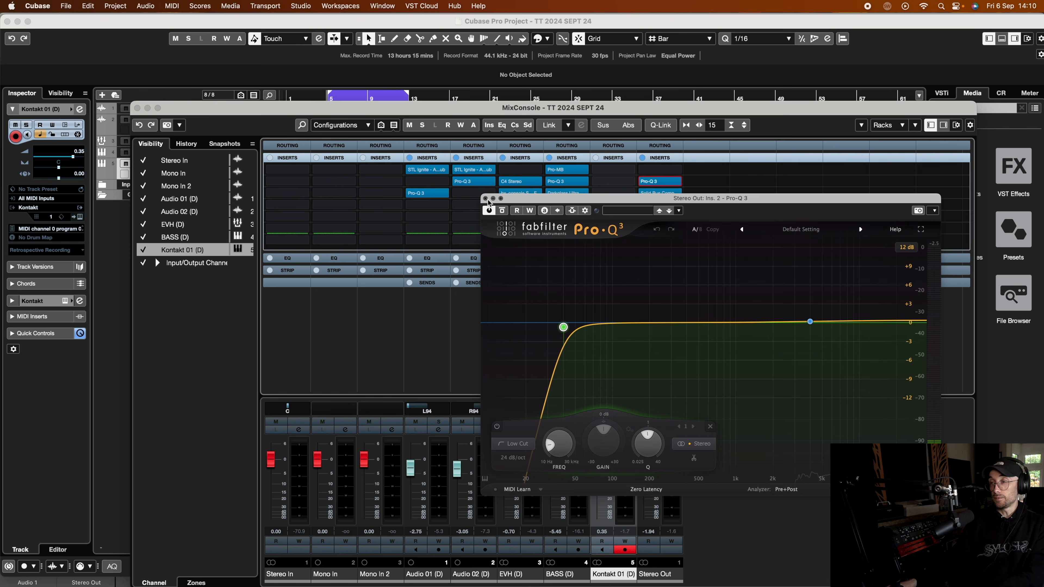
{"action": "key", "text": "space"}
{"action": "left_click", "coordinate": [505, 211]}
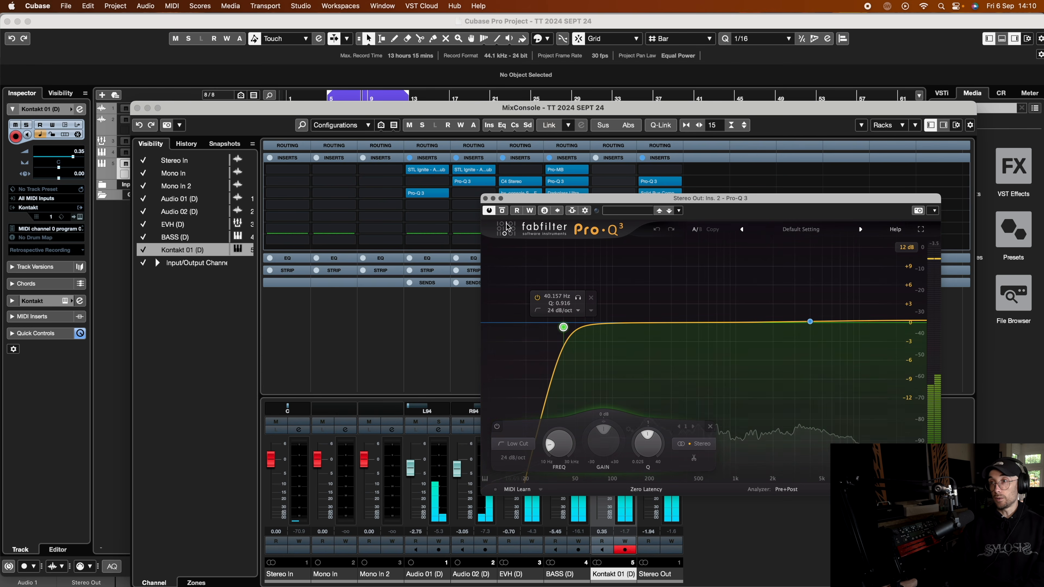
{"action": "left_click", "coordinate": [485, 198]}
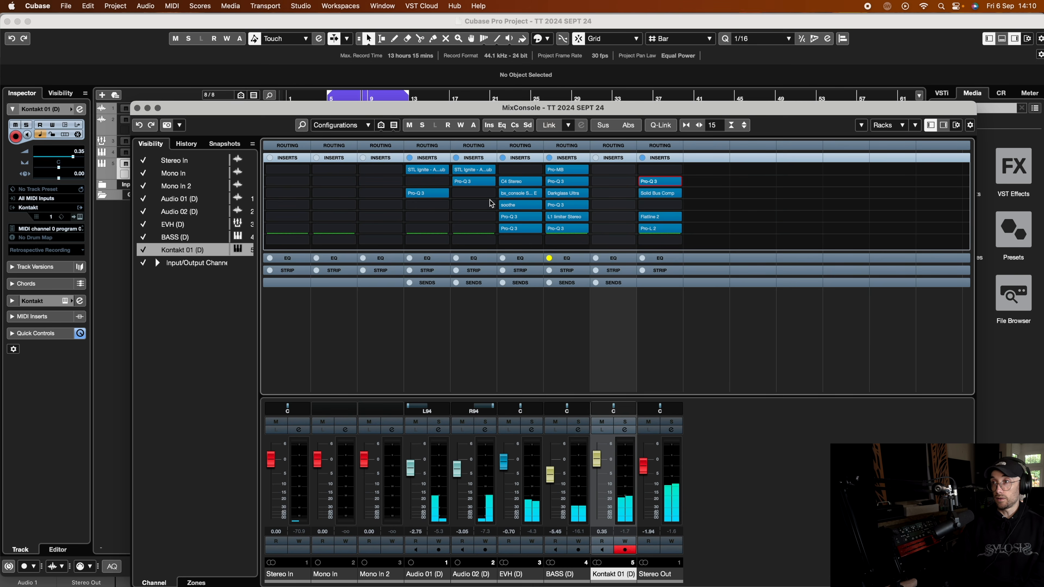
Open the Solid Bus Comp on the Stereo Out, check its compression during playback and close it.
{"action": "left_click", "coordinate": [654, 193]}
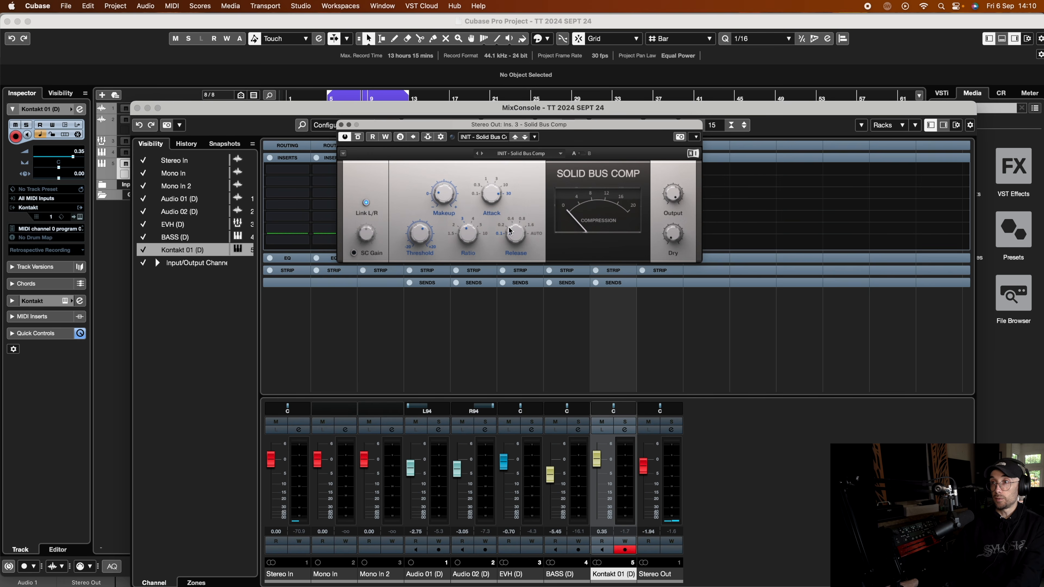
{"action": "key", "text": "space"}
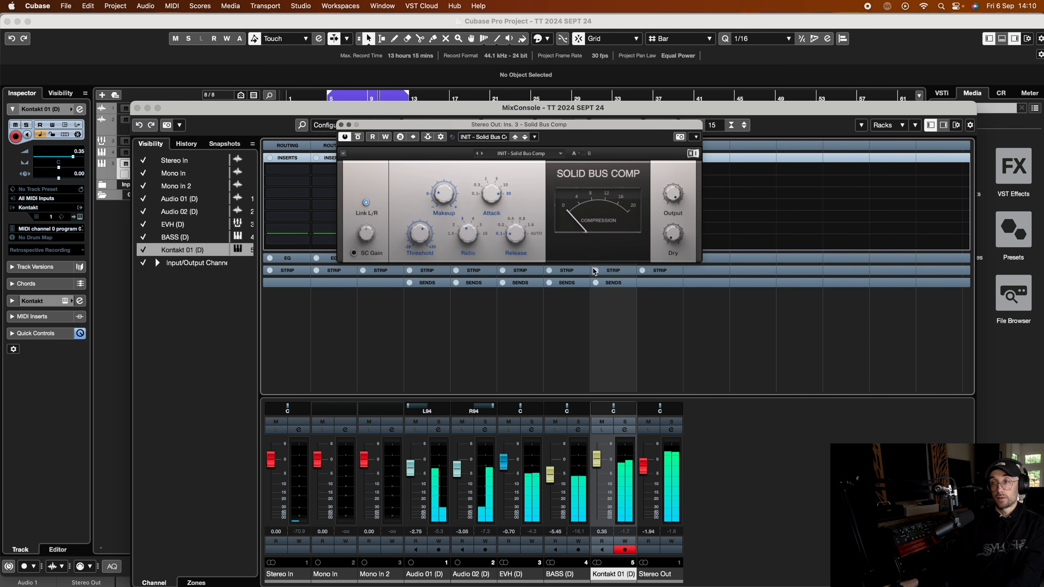
{"action": "left_click", "coordinate": [341, 124]}
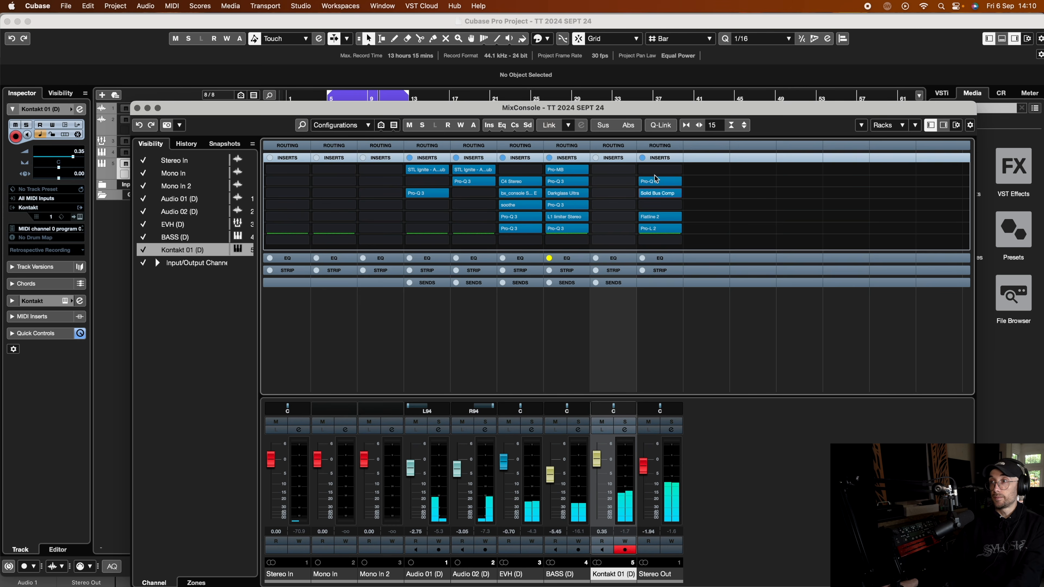
Open Flatline 2 on the Stereo Out, check its clipping threshold and shape settings, and close it.
{"action": "left_click", "coordinate": [654, 217]}
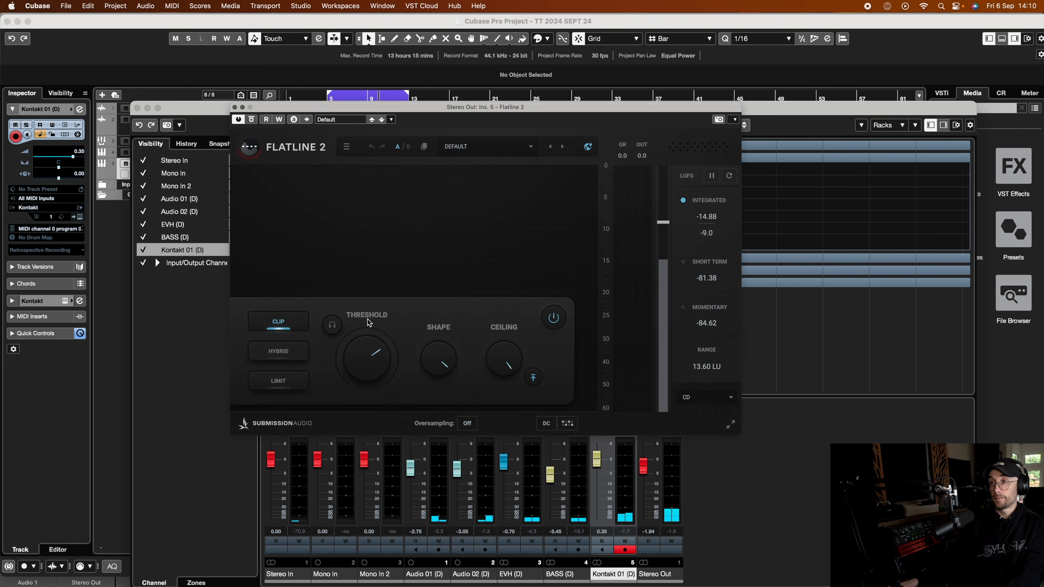
{"action": "left_click_drag", "start_coordinate": [354, 359], "coordinate": [354, 358]}
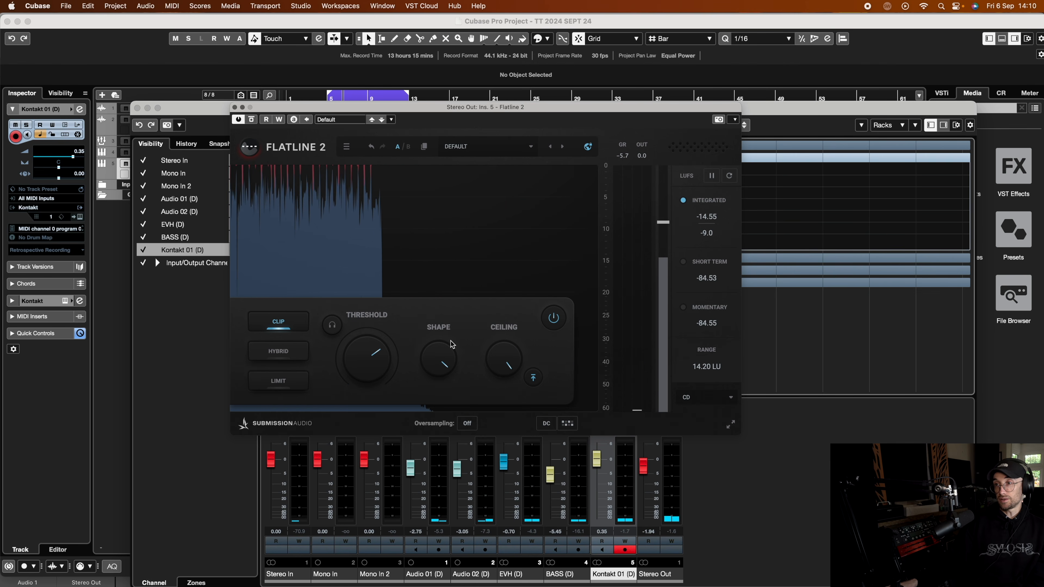
{"action": "mouse_move", "coordinate": [437, 358]}
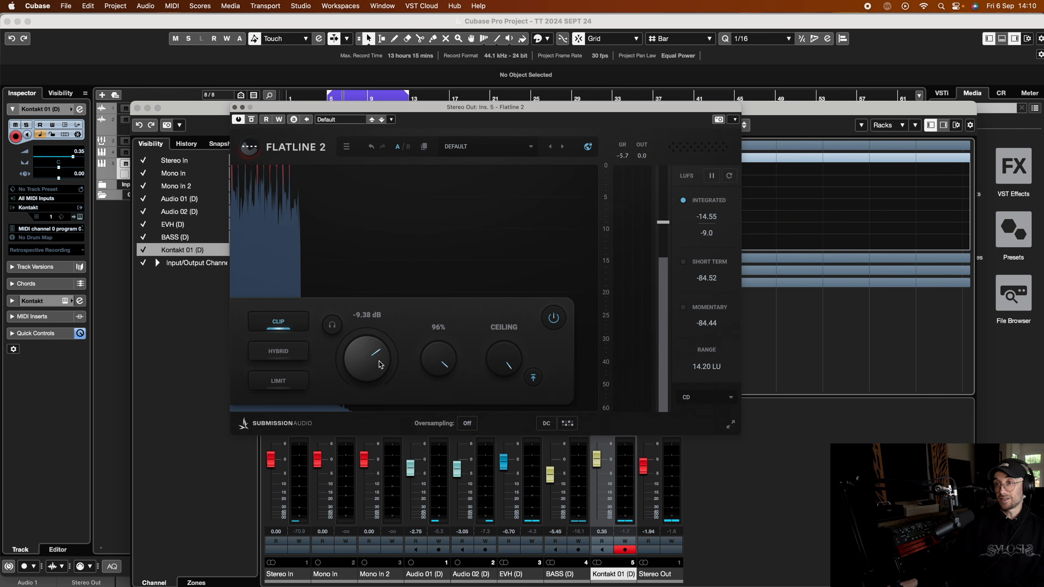
{"action": "left_click", "coordinate": [235, 108]}
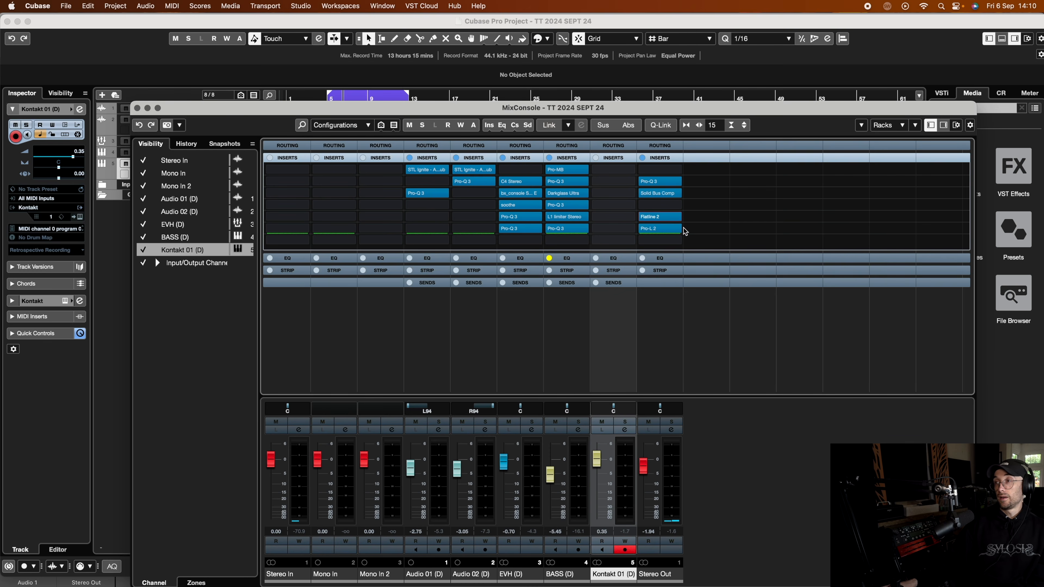
Open Pro-L 2 on the Stereo Out, check its gain and limiting during playback, and close it.
{"action": "left_click", "coordinate": [653, 228]}
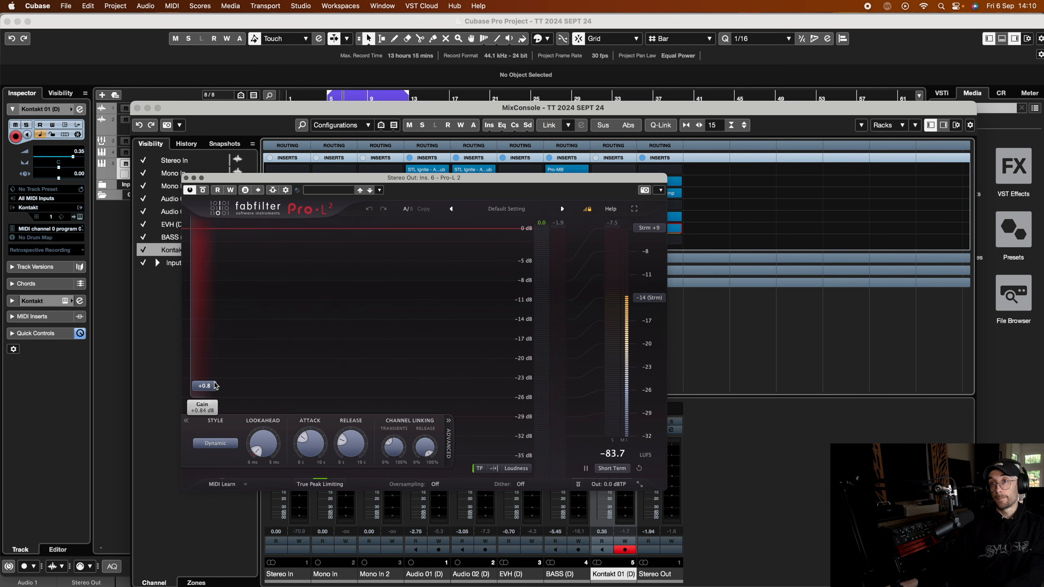
{"action": "key", "text": "space"}
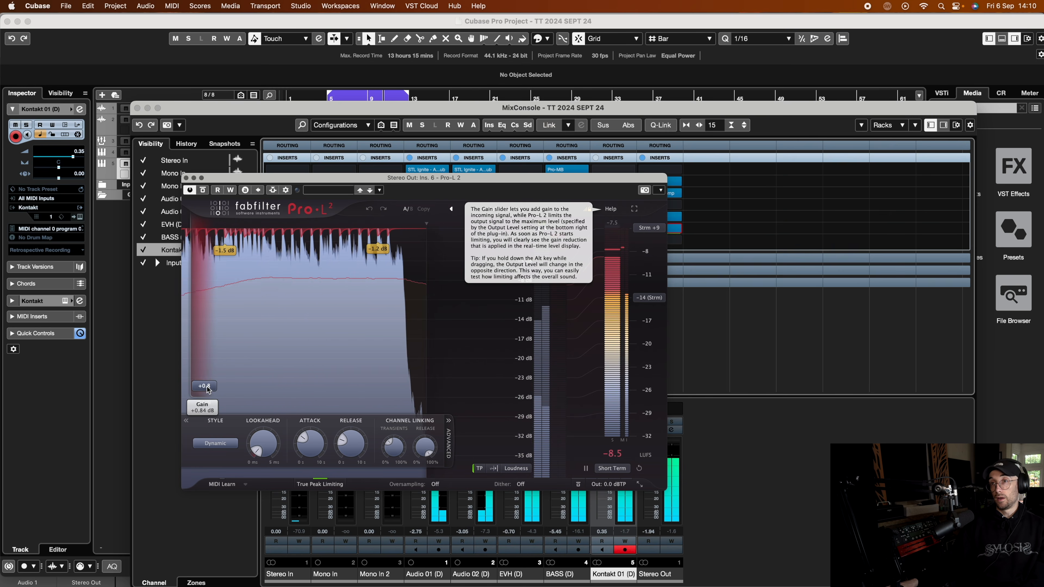
{"action": "left_click", "coordinate": [185, 178]}
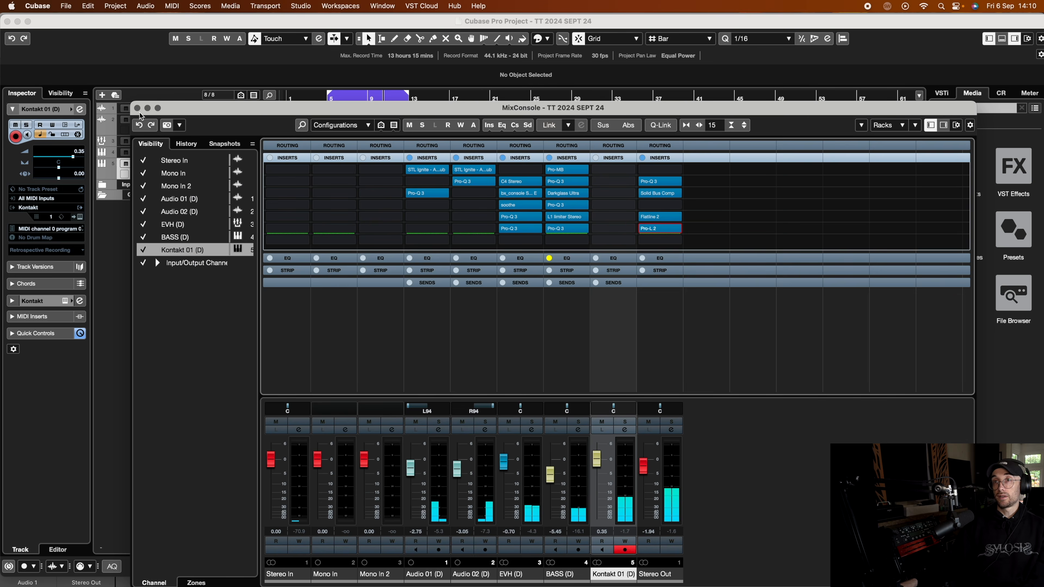
Close the MixConsole, show the full drum kit in the Kontakt instrument and list the available snare drums.
{"action": "left_click", "coordinate": [136, 108]}
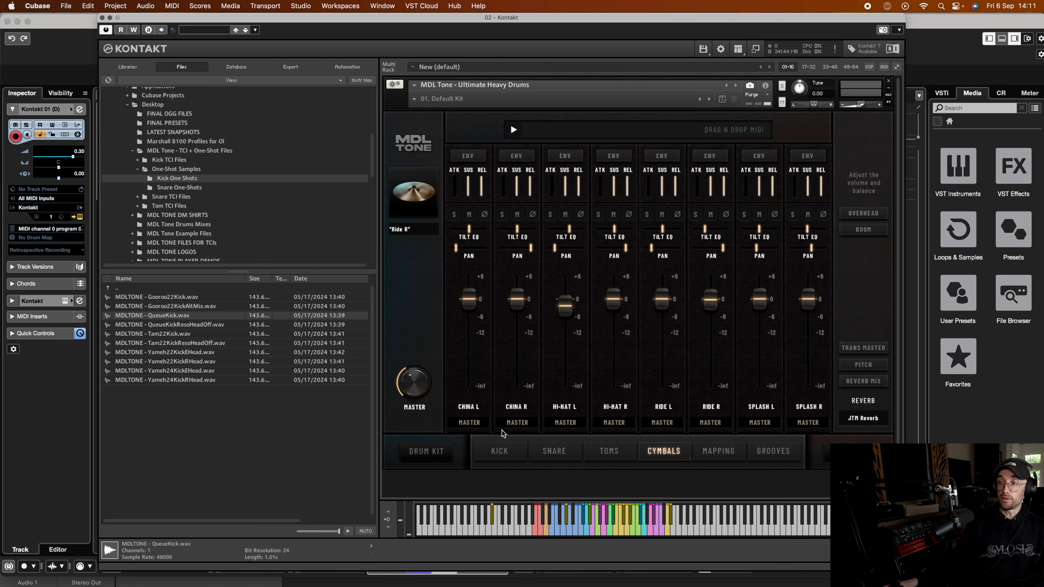
{"action": "left_click", "coordinate": [436, 454]}
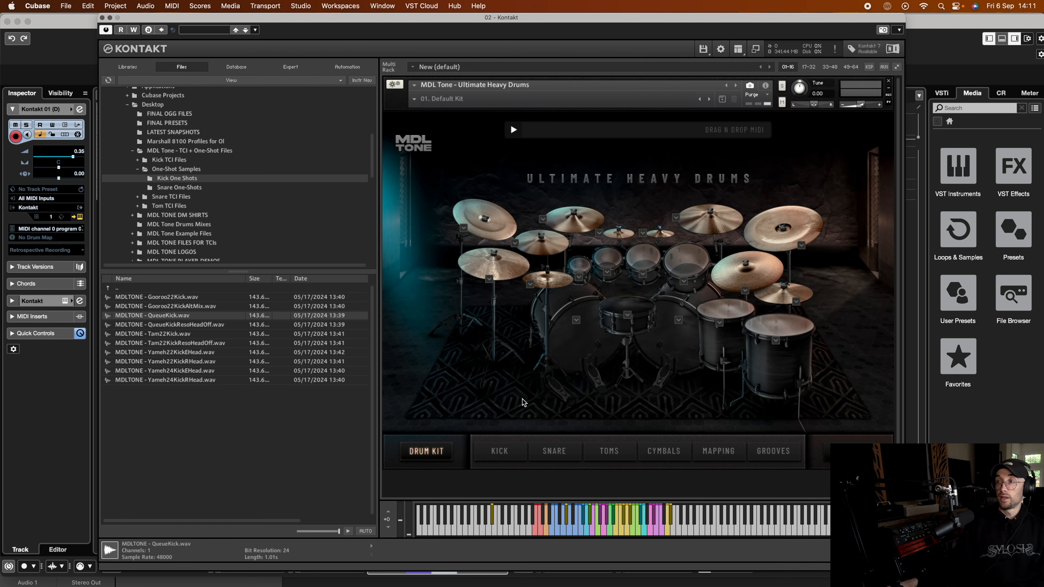
{"action": "left_click", "coordinate": [628, 315]}
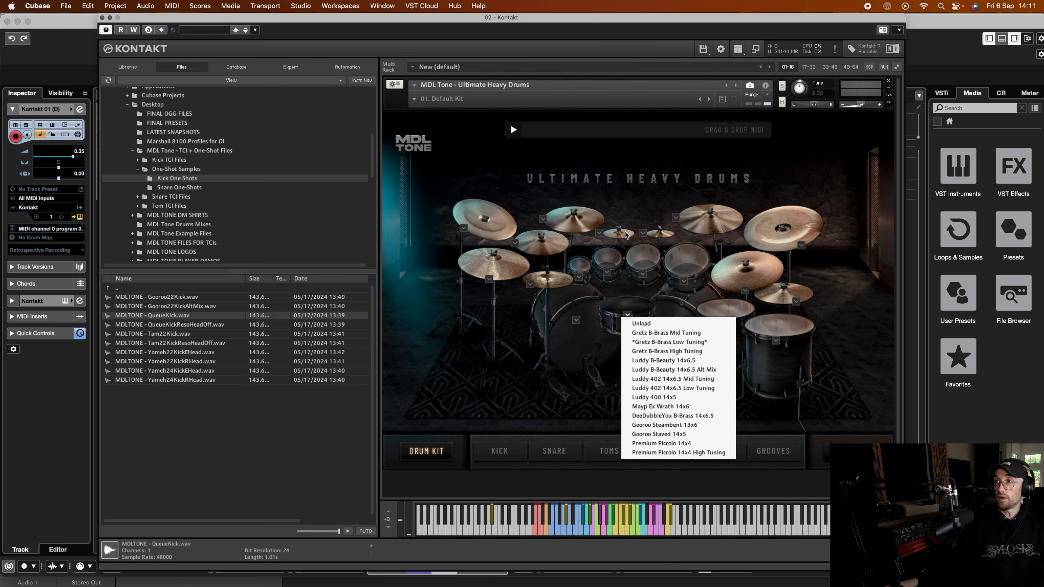